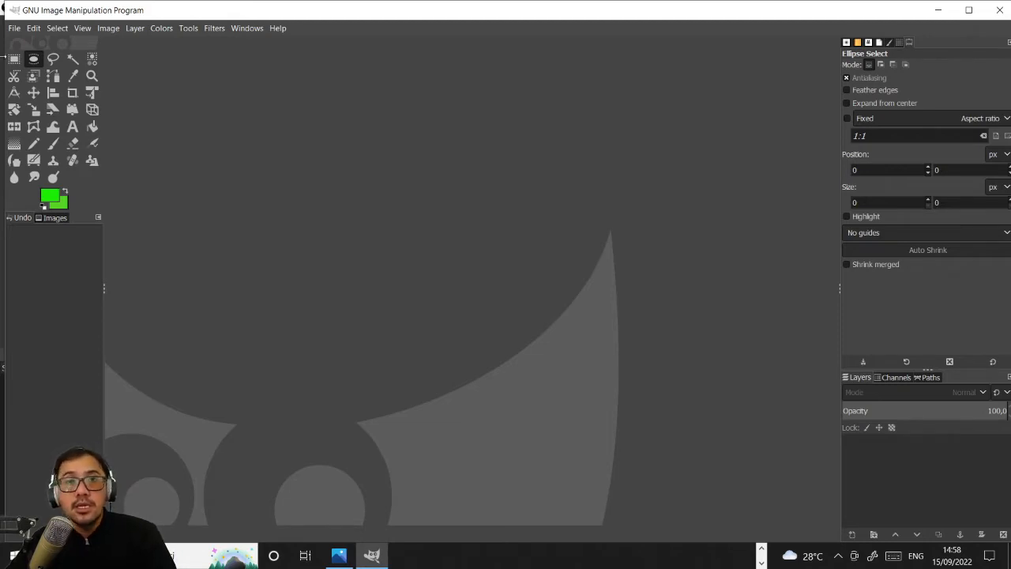
- Start a new image and set its size to 1280 px wide and 720 px high
click(14, 29)
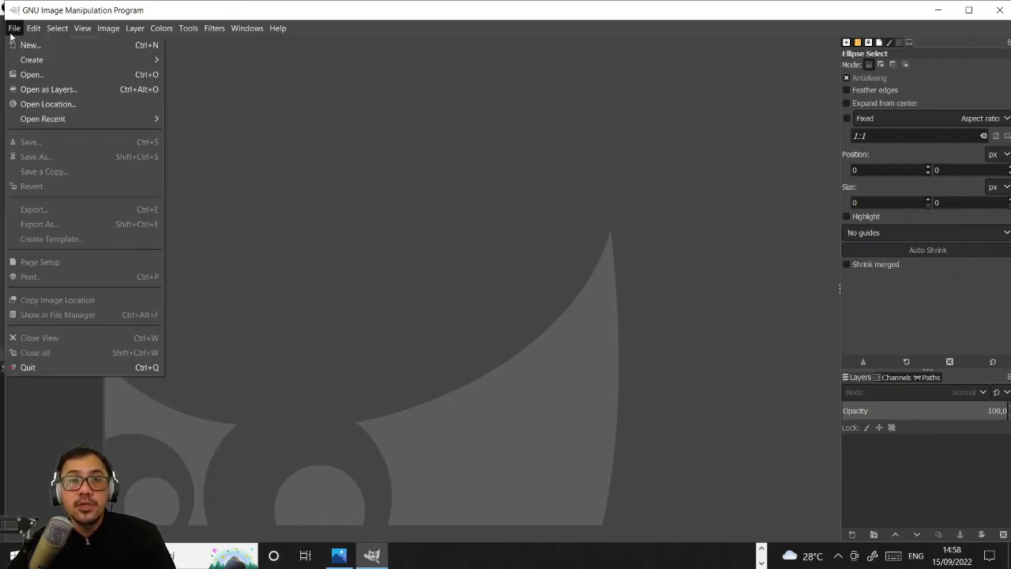
click(109, 43)
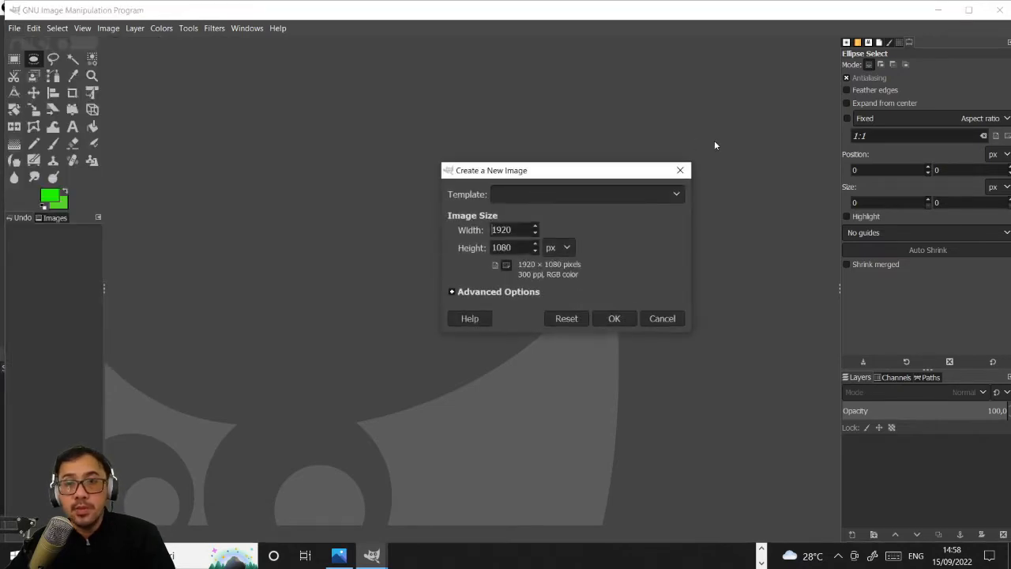
drag(514, 230, 490, 230)
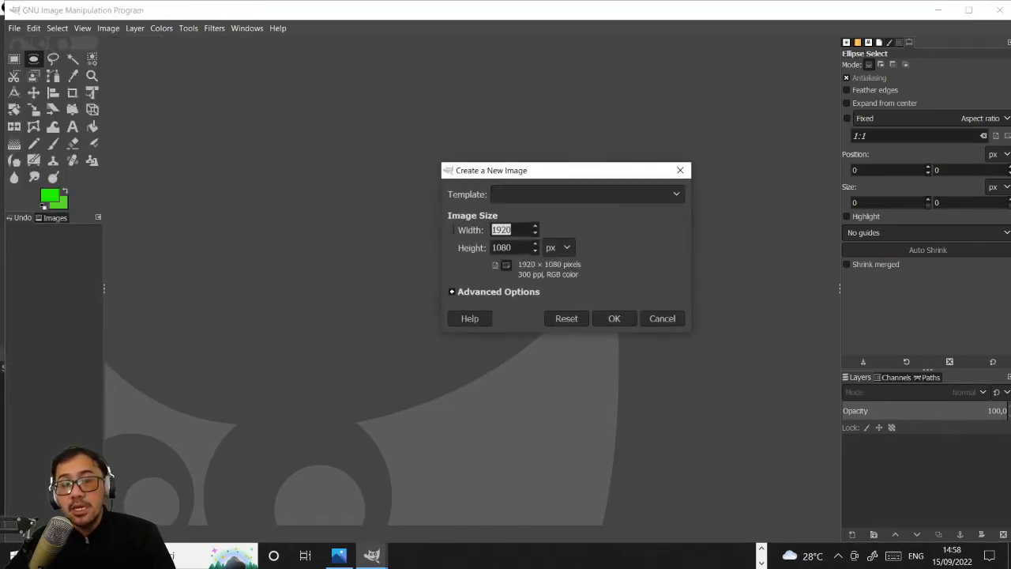
text(12)
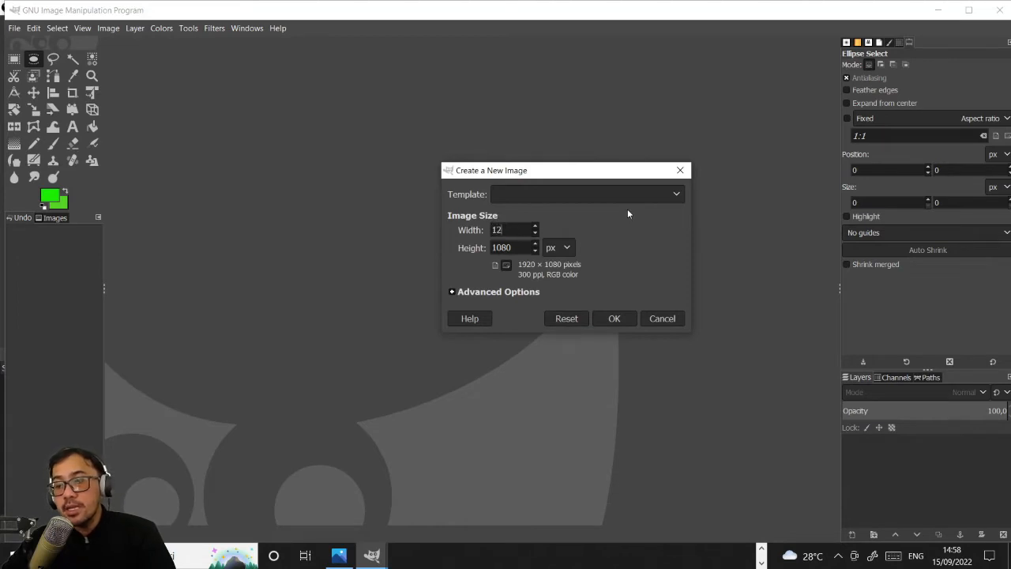
text(80)
click(510, 247)
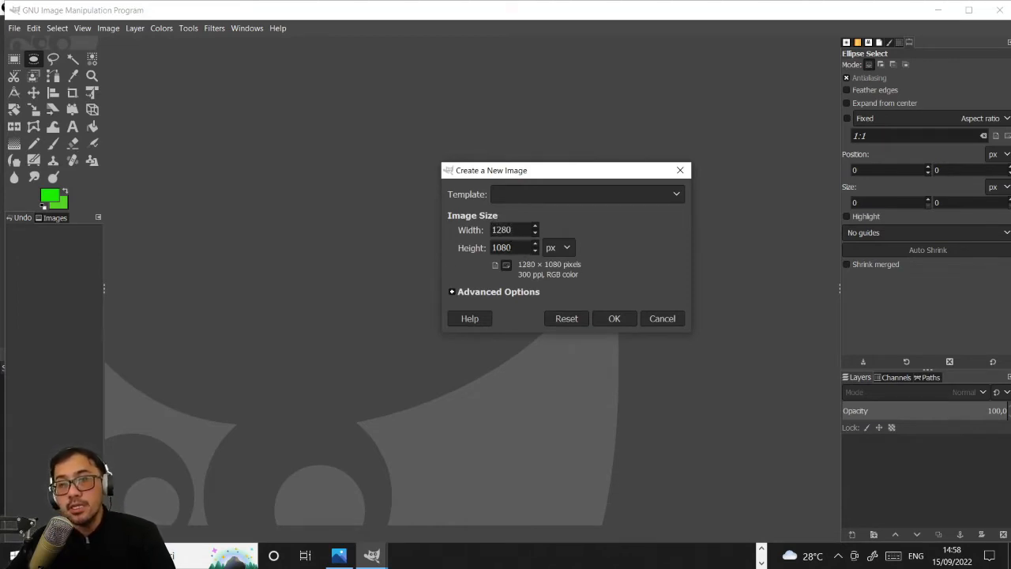
drag(512, 248, 447, 250)
text(720)
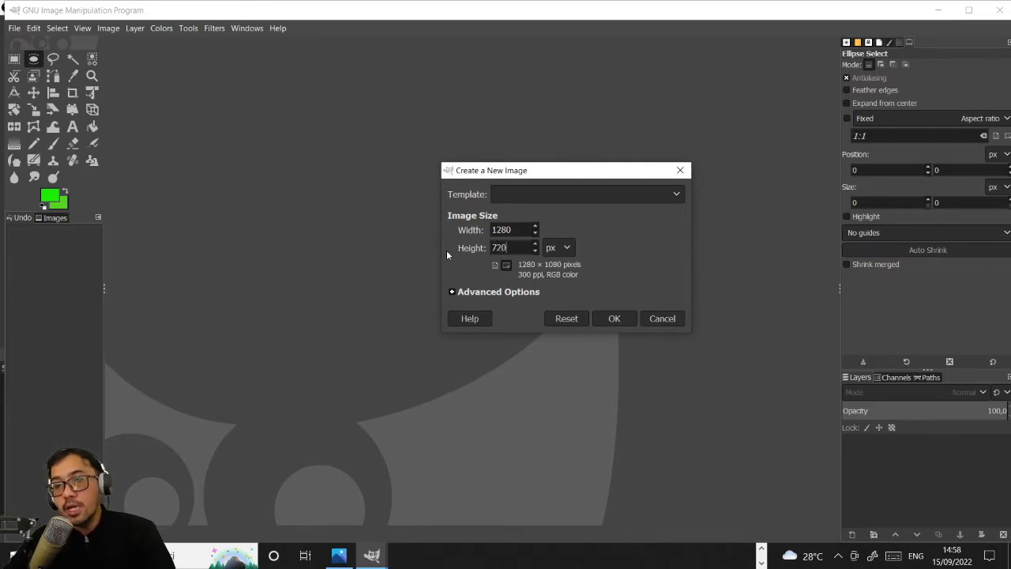
- Apply the 1280×720 (HD 720p) template to the new image and create it
click(651, 196)
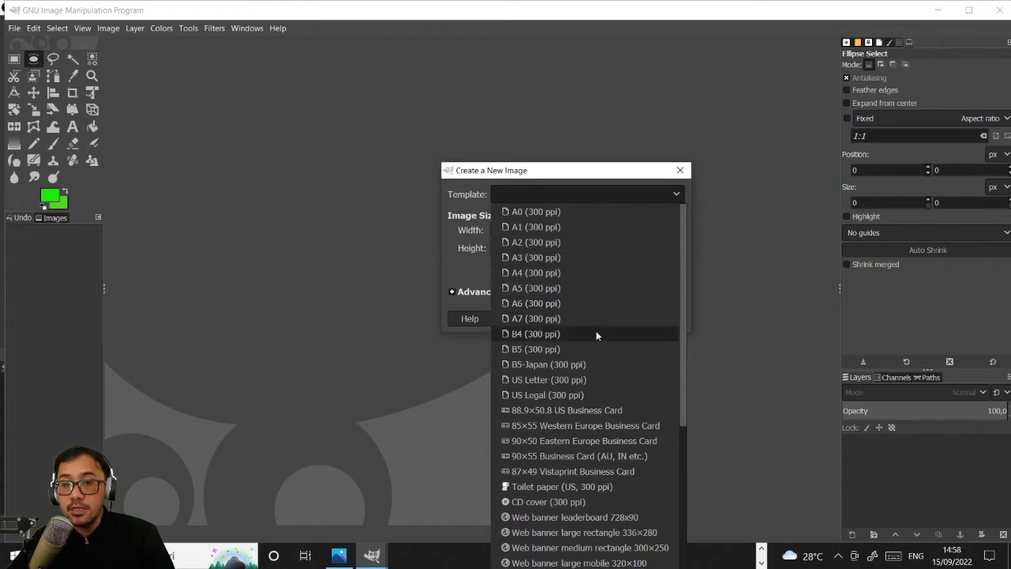
scroll(611, 354, down, 5)
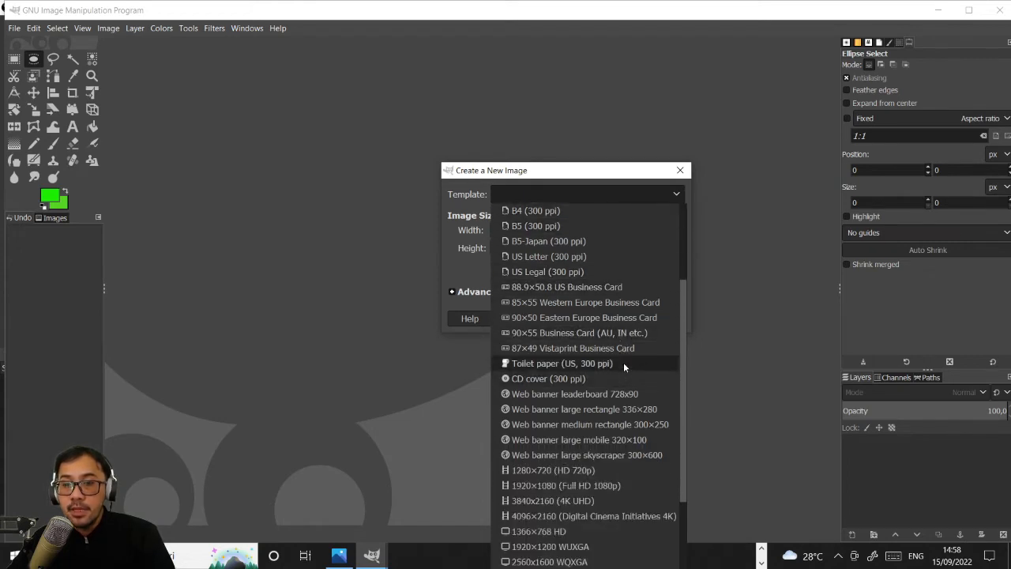
click(547, 471)
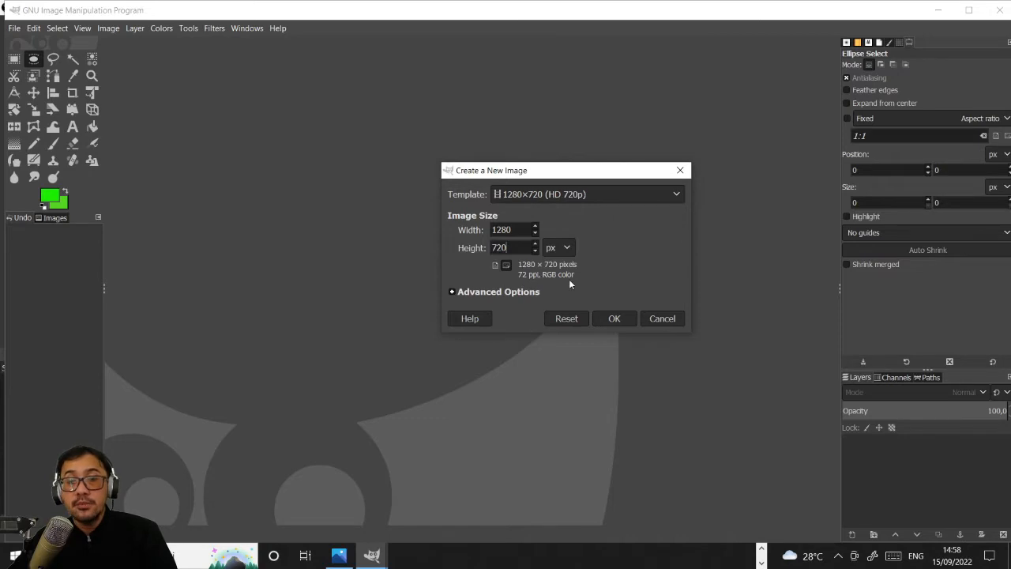
click(613, 319)
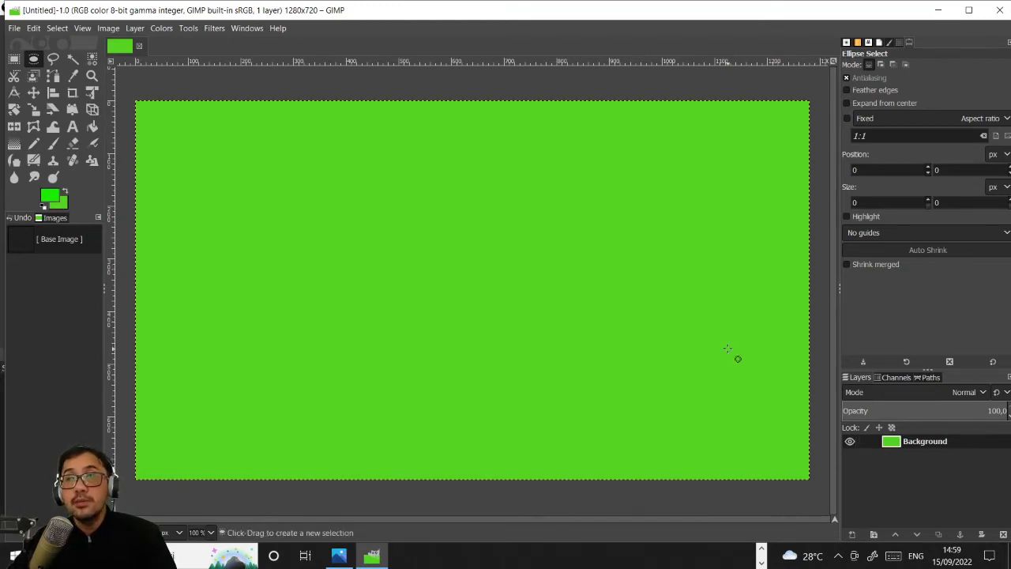
- Change the foreground color to white (ffffff)
click(49, 199)
drag(45, 198, 12, 128)
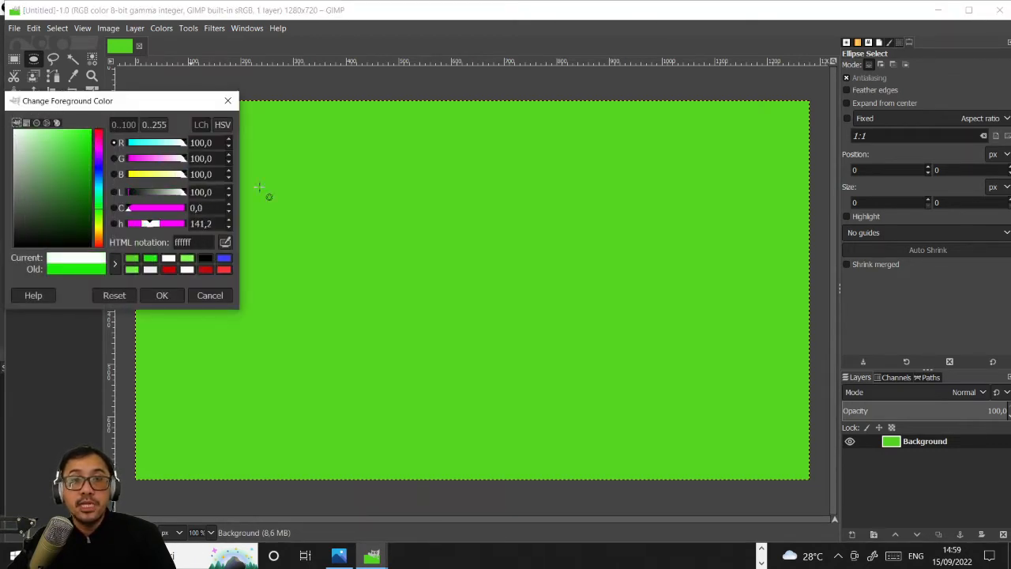
click(162, 294)
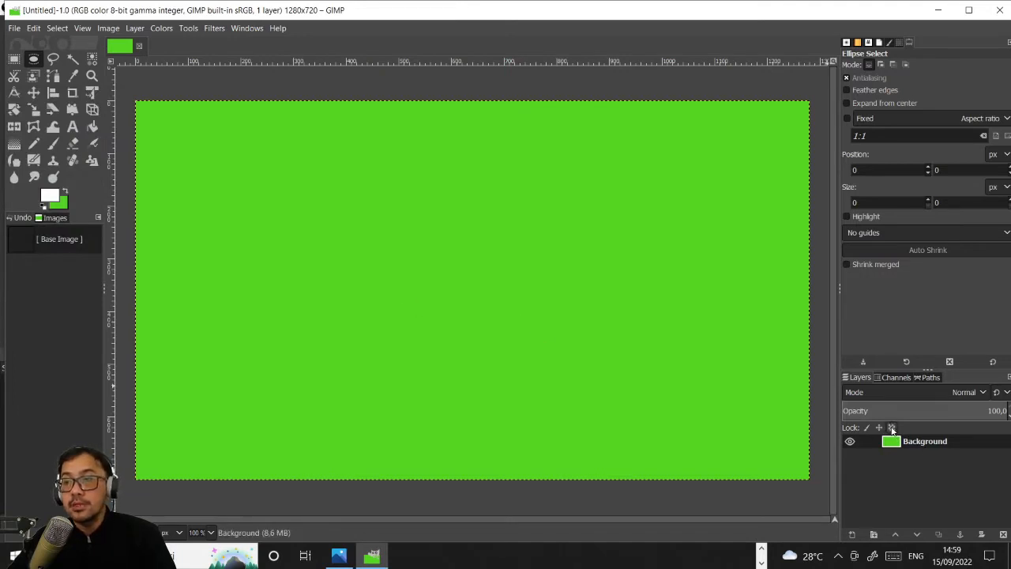
click(892, 428)
click(60, 246)
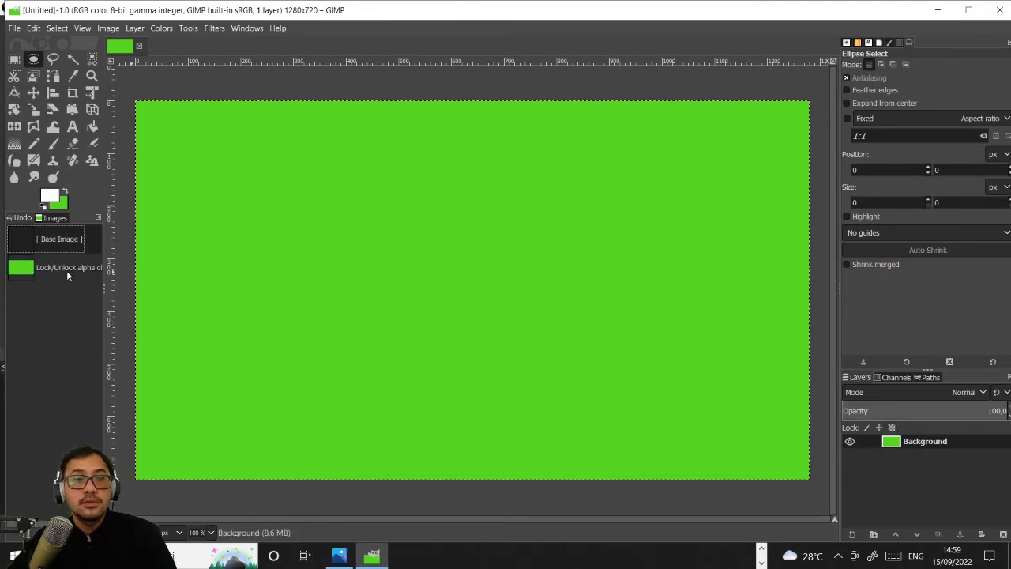
click(70, 275)
key(ctrl+z)
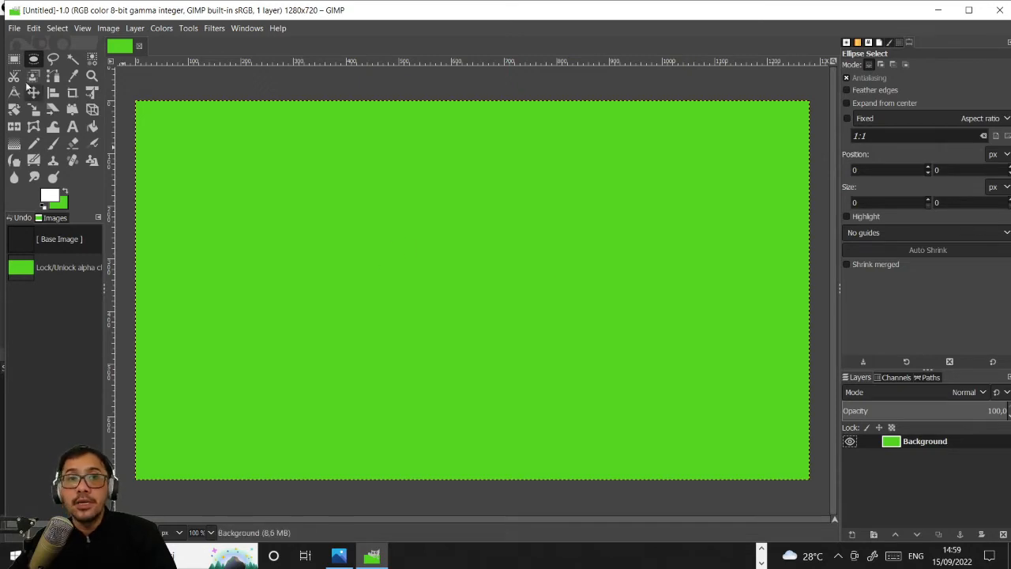
click(15, 30)
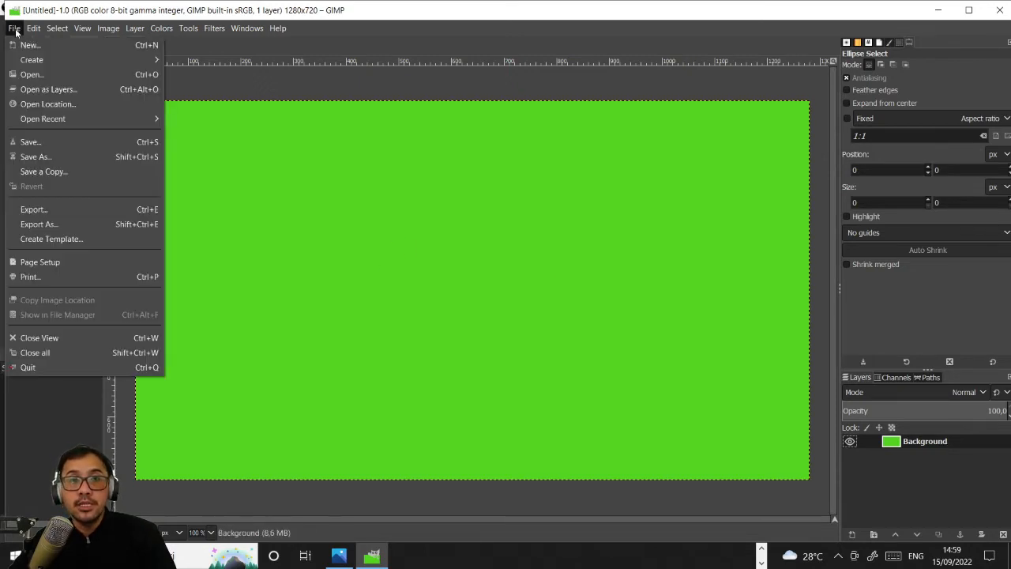
click(53, 91)
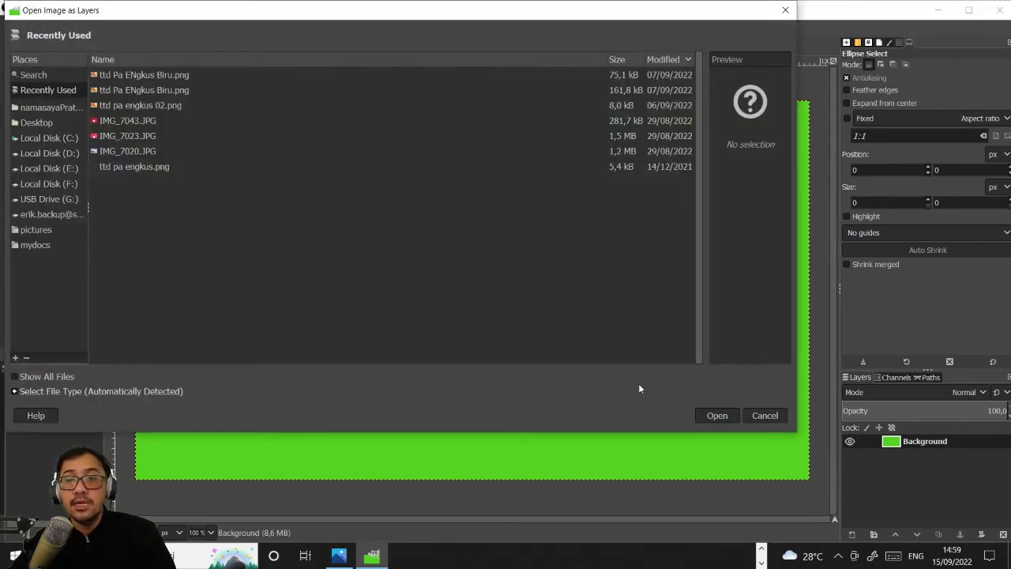
click(57, 183)
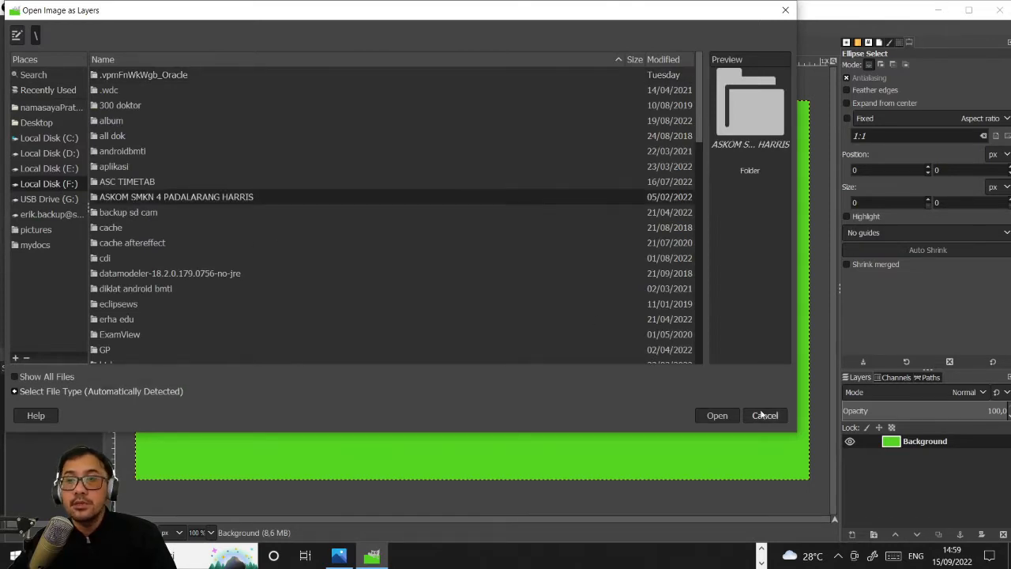
click(764, 414)
- Begin opening an image as layers and browse Local Disk (F:) to the folder sekolah\ngajar\2223\X\bahan DG
click(14, 29)
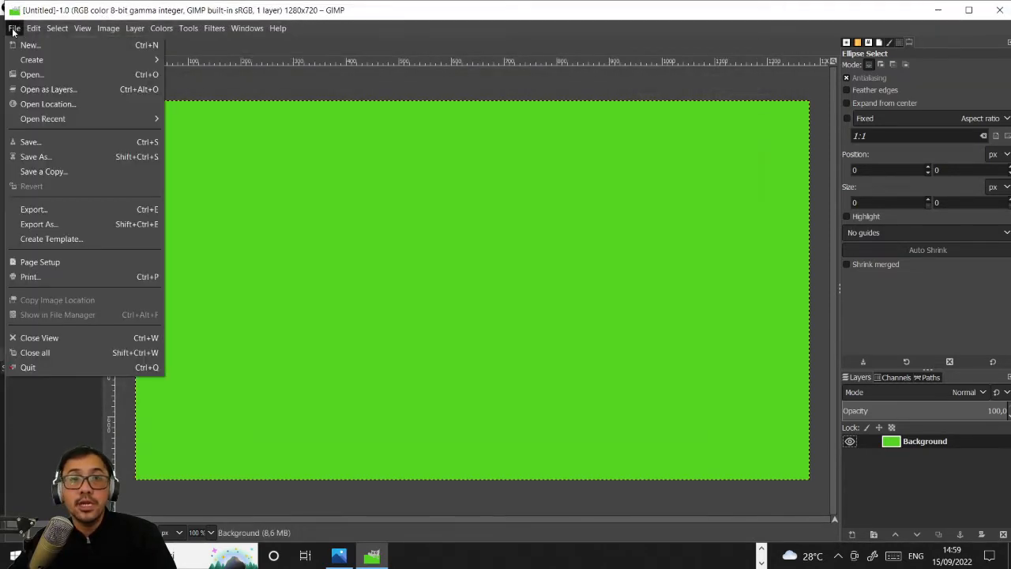
click(36, 92)
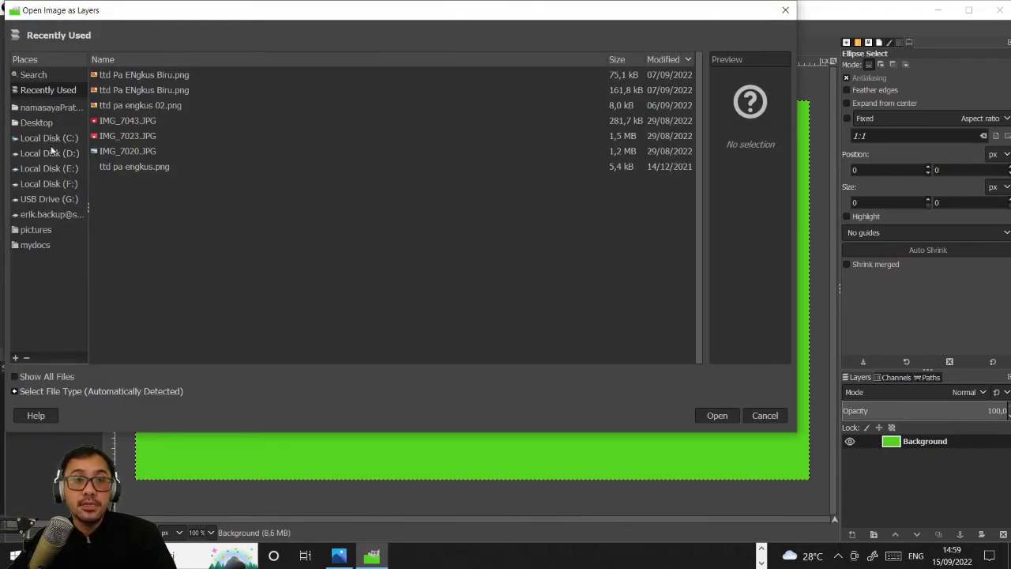
click(65, 181)
click(122, 227)
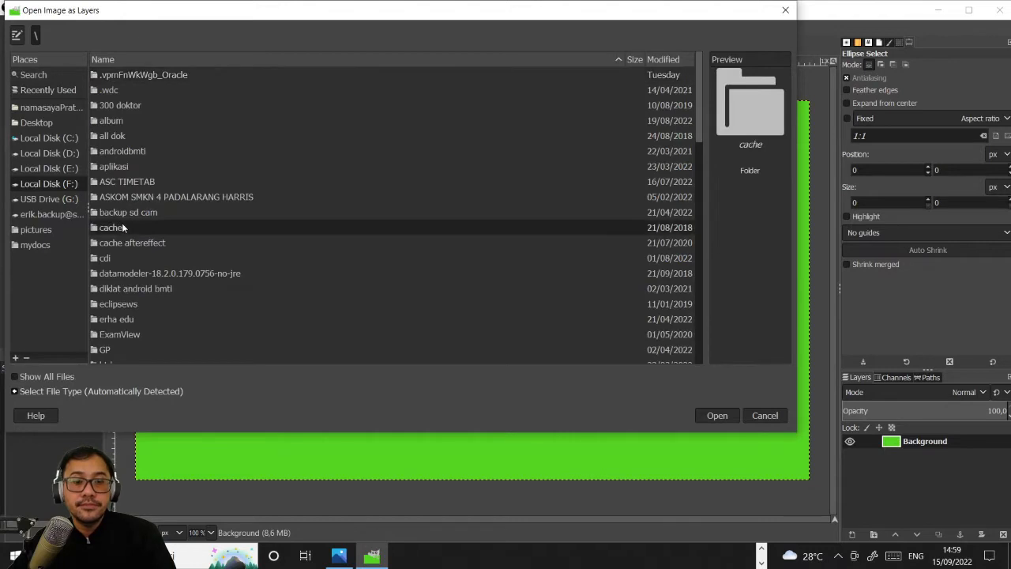
text(v)
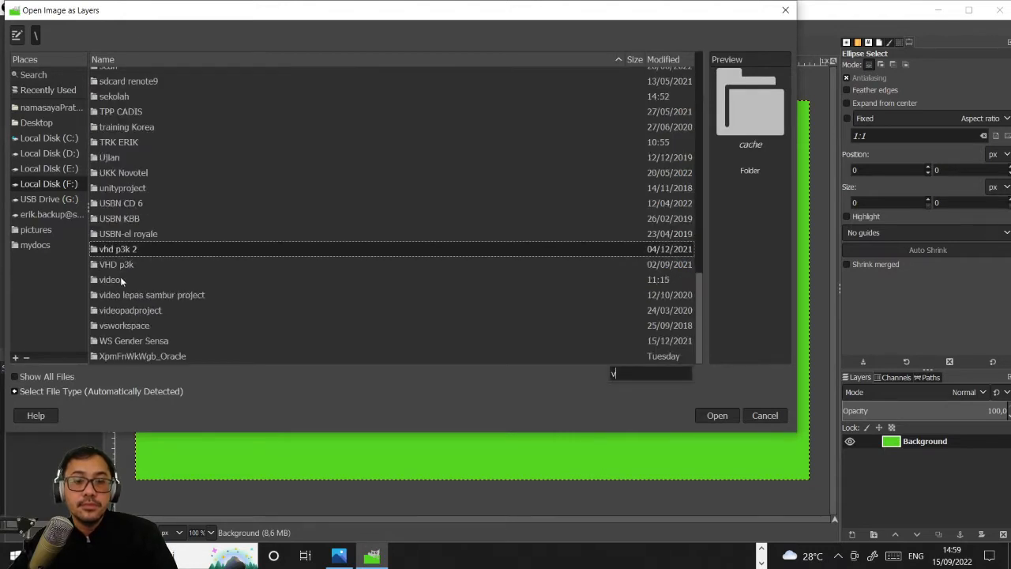
text(s)
double_click(115, 95)
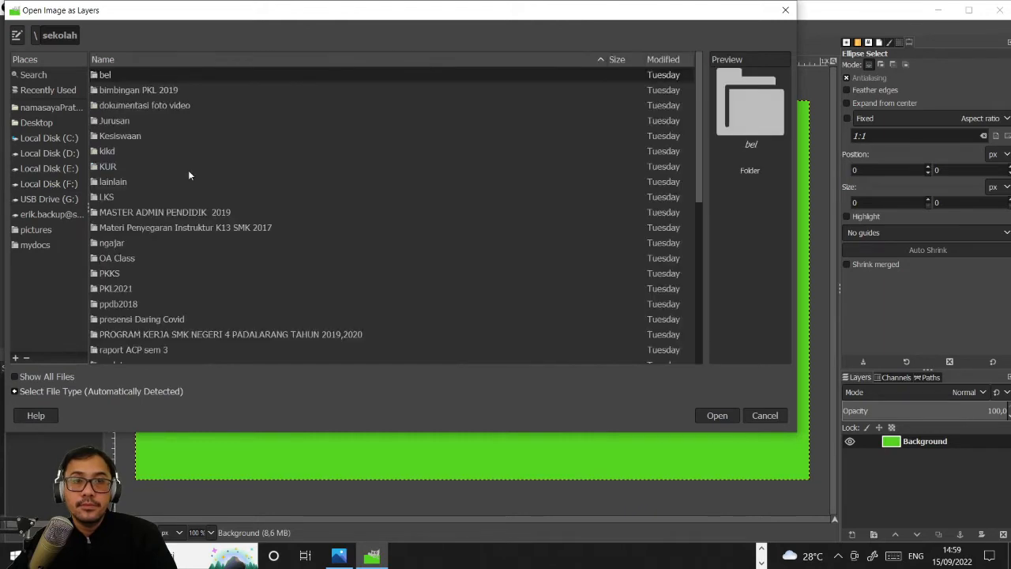
click(122, 137)
text(n)
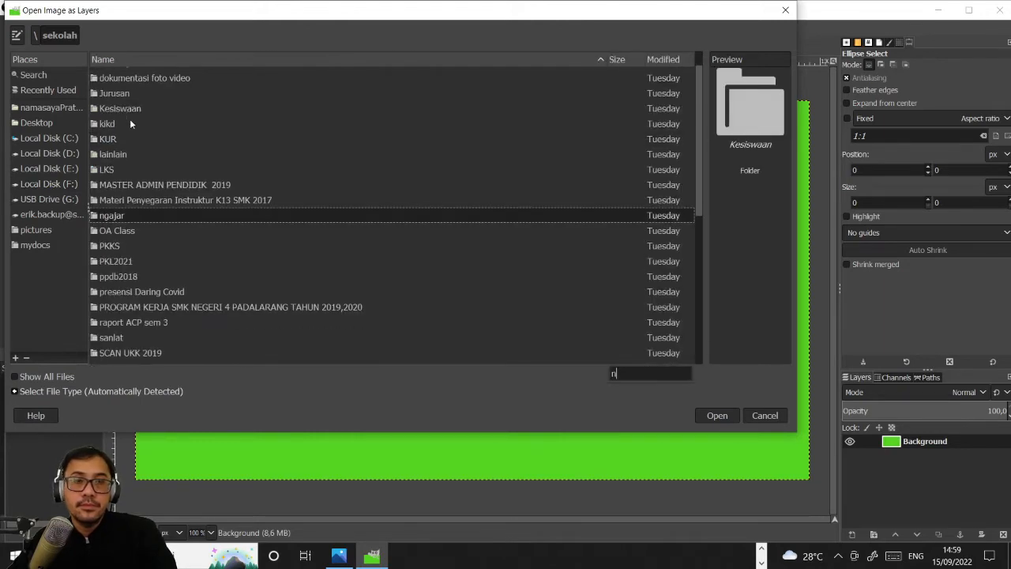
double_click(126, 216)
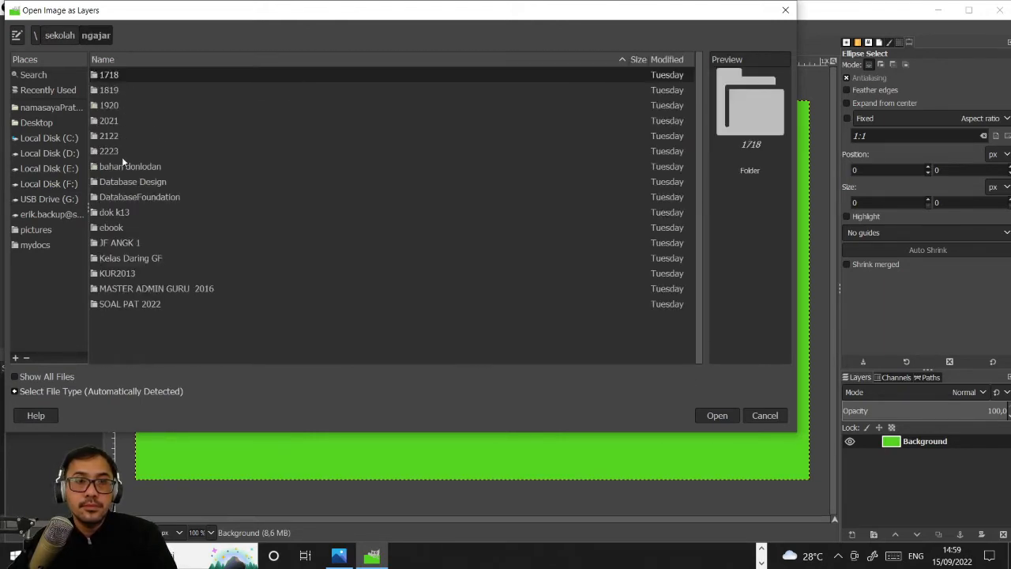
double_click(117, 152)
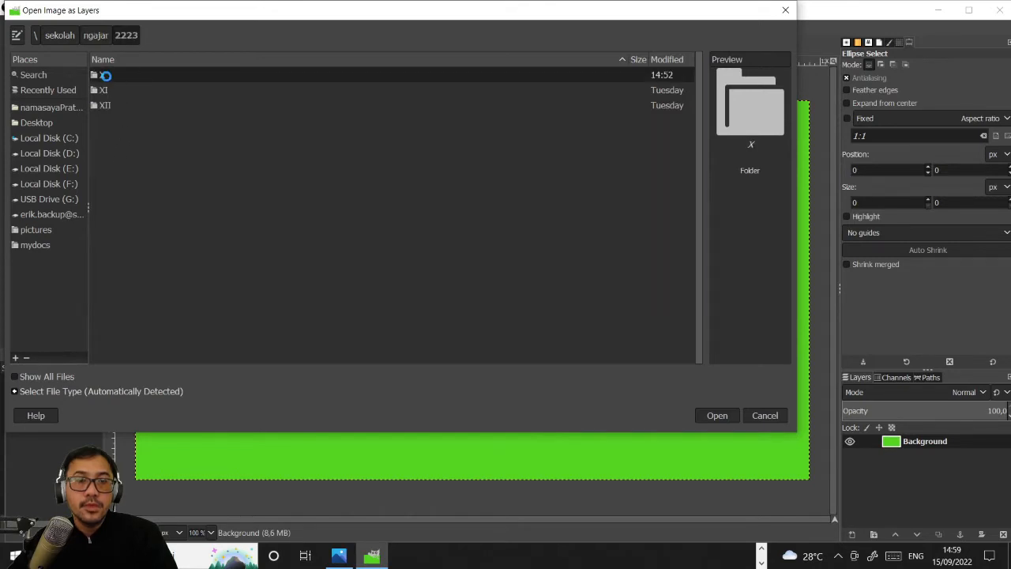
double_click(131, 75)
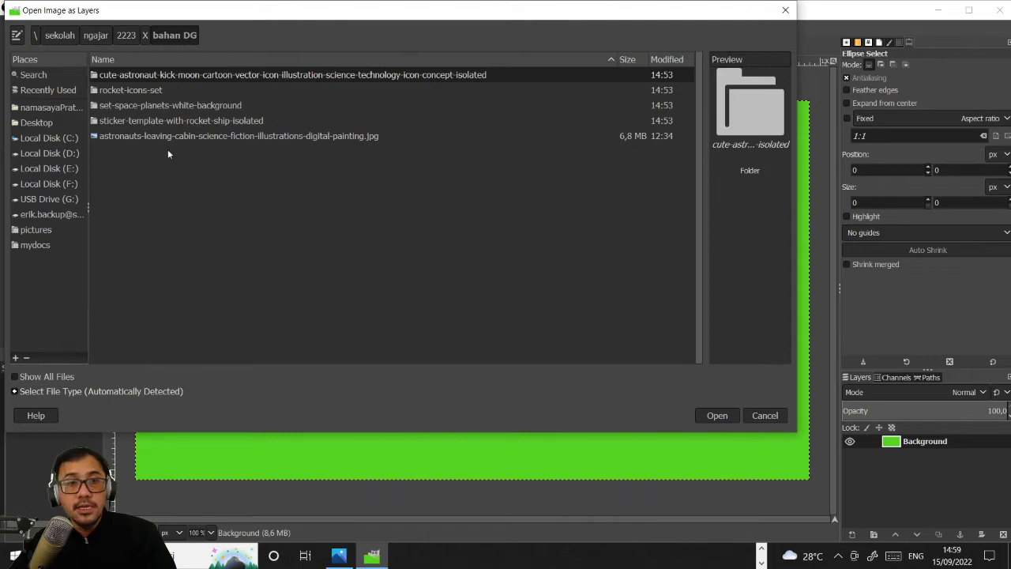
- Open astronauts-leaving-cabin-science-fiction-illustrations-digital-painting.jpg as a layer, converting it to the GIMP built-in sRGB working space
click(214, 137)
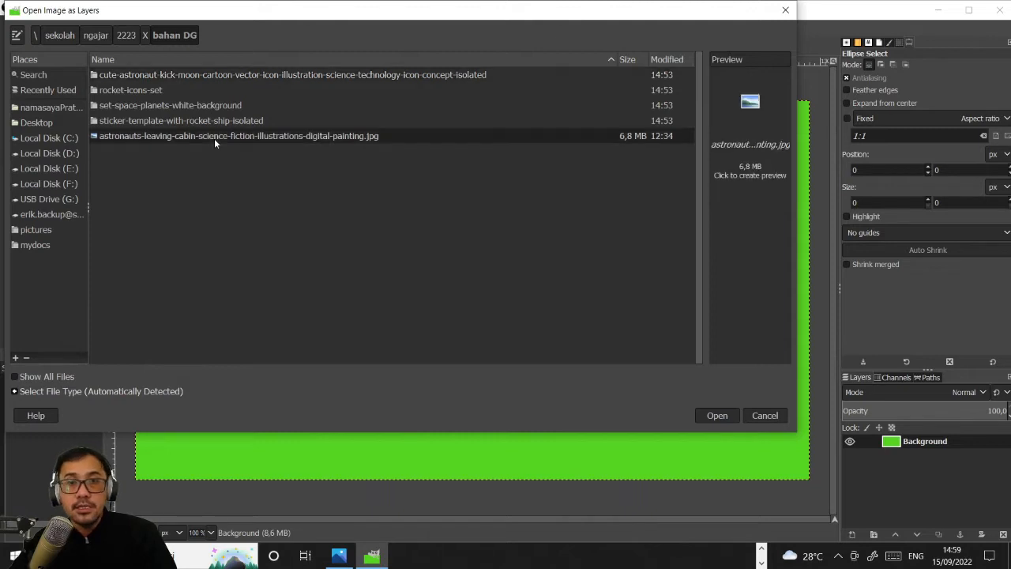
click(718, 417)
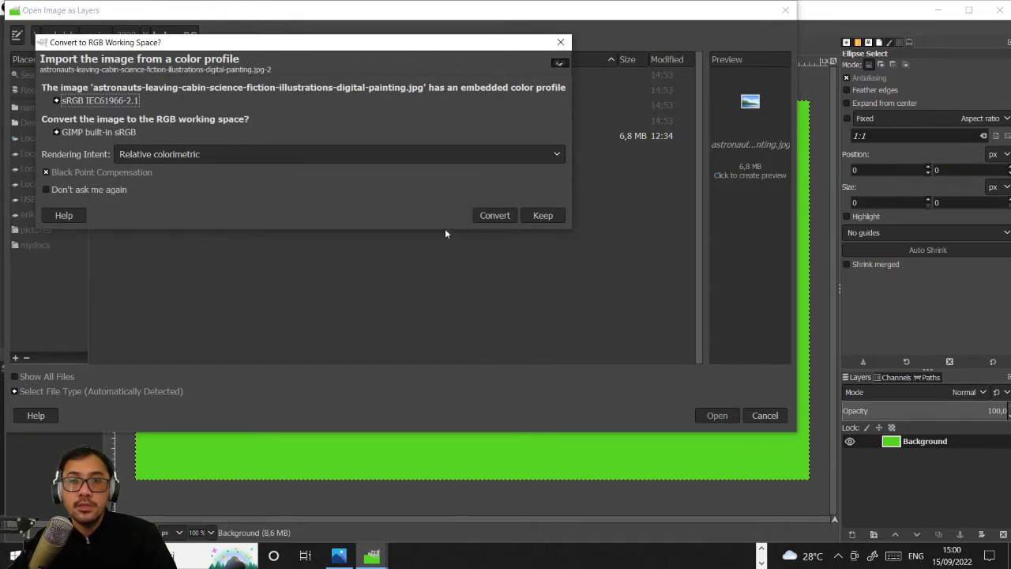
click(493, 216)
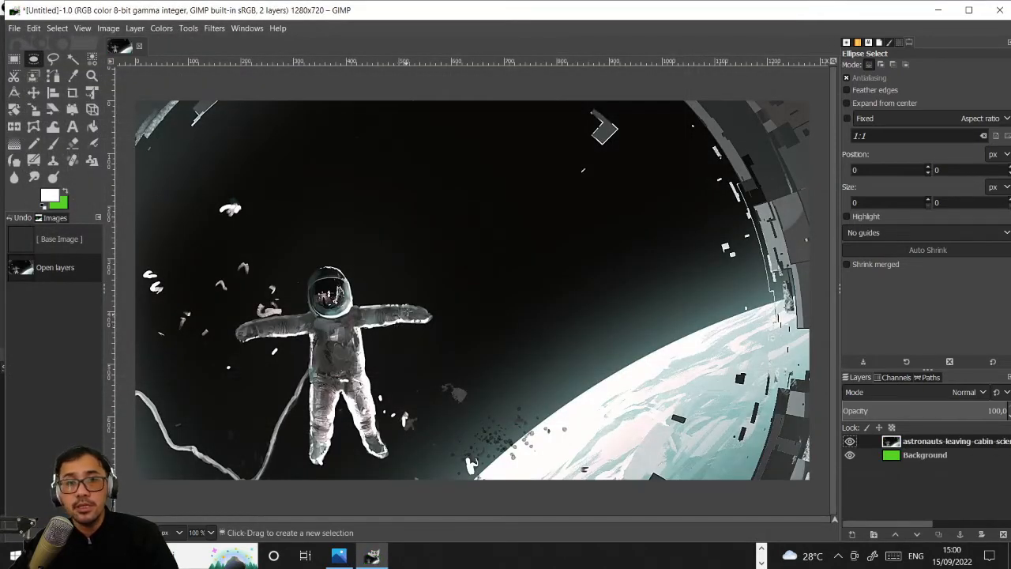
- Scale the astronaut layer down to about 1567 × 758 px and move it over the canvas, roughly aligning their upper-left corners
scroll(409, 297, down, 2)
scroll(409, 297, down, 3)
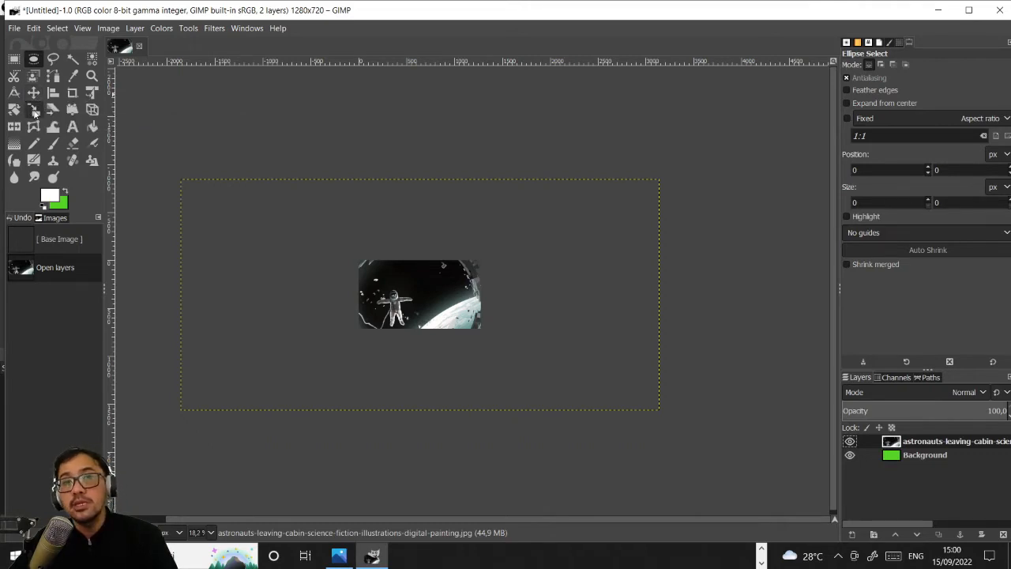
click(35, 114)
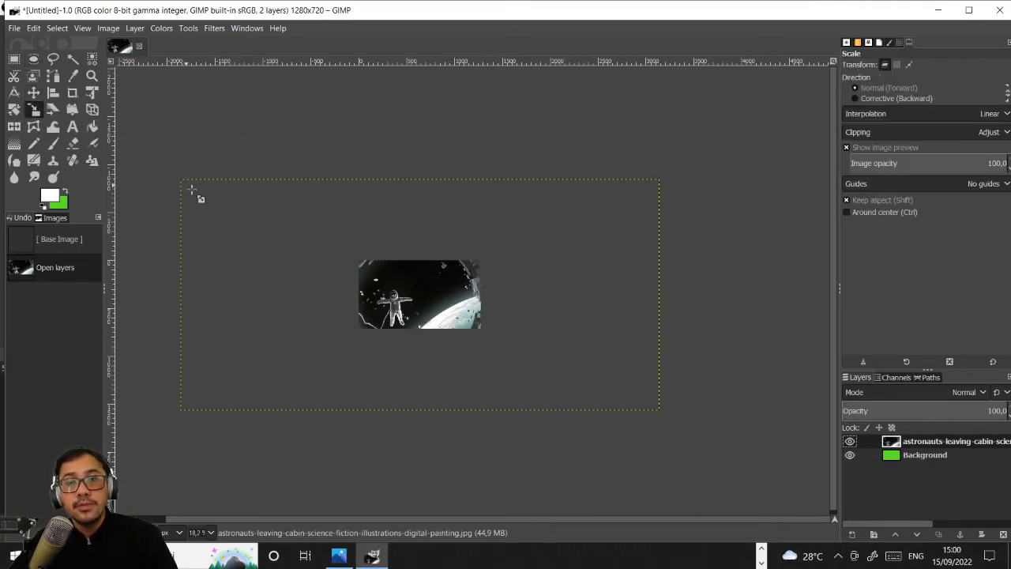
click(200, 196)
drag(260, 228, 454, 323)
drag(542, 355, 483, 319)
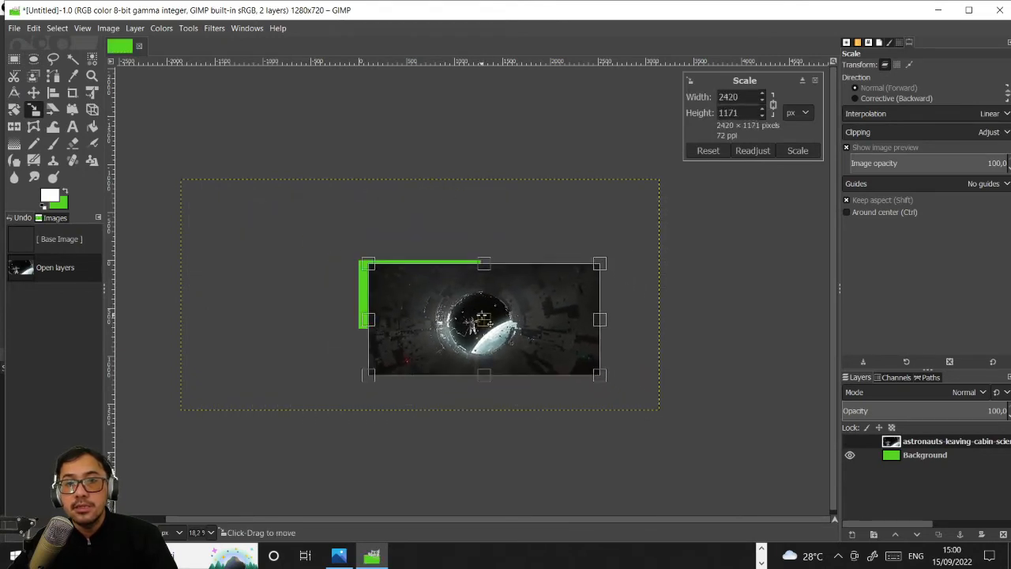
drag(369, 266, 455, 315)
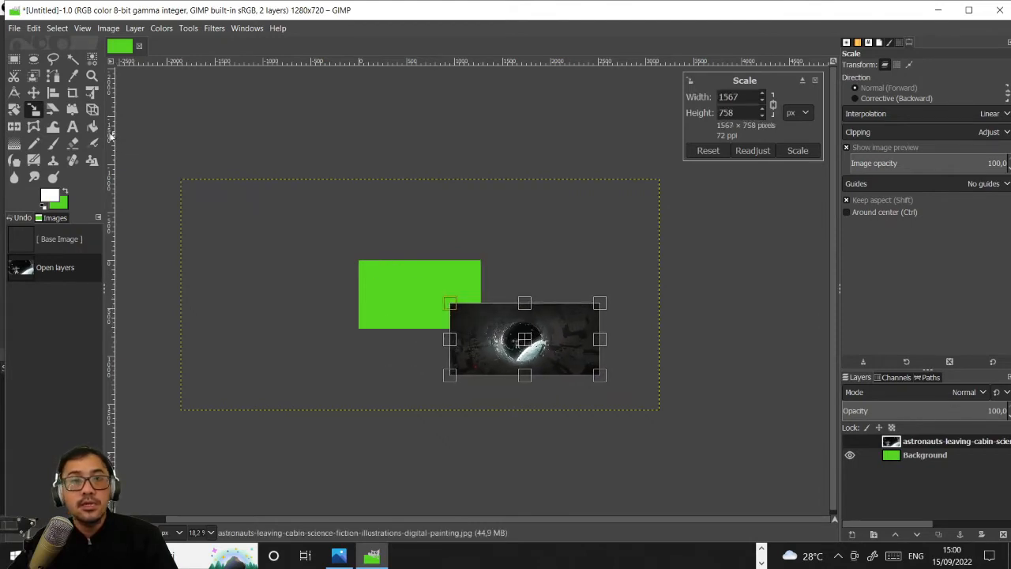
click(37, 94)
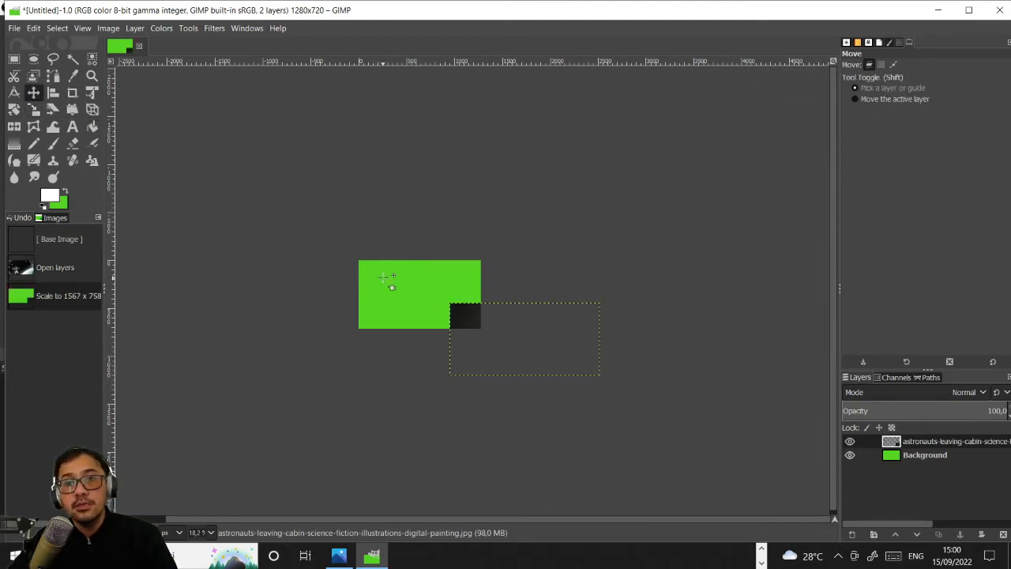
drag(497, 329, 395, 280)
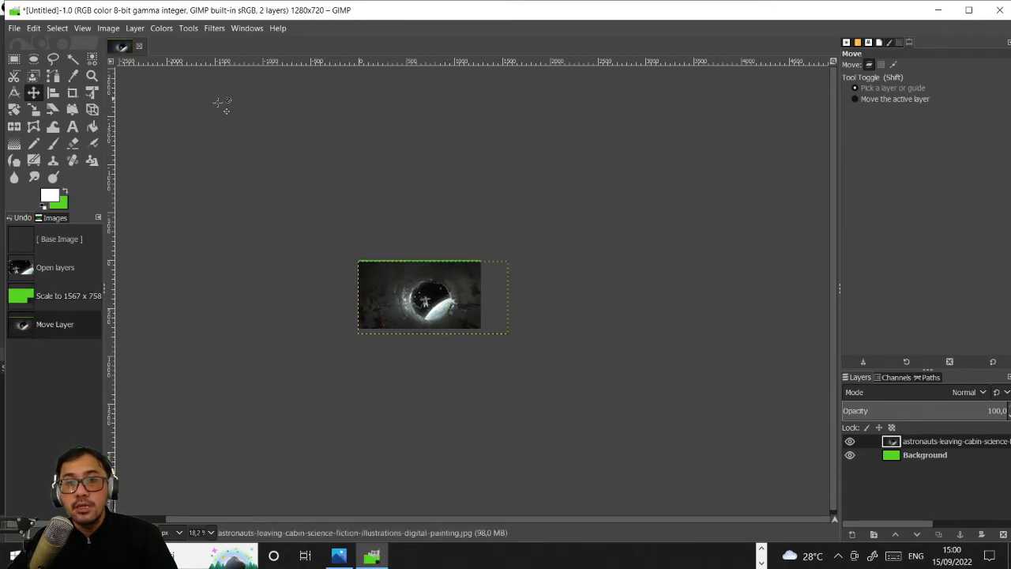
- Scale the astronaut painting layer down to about 1471 × 712 px and move it to align with the canvas's left edge
drag(403, 302, 376, 296)
click(33, 109)
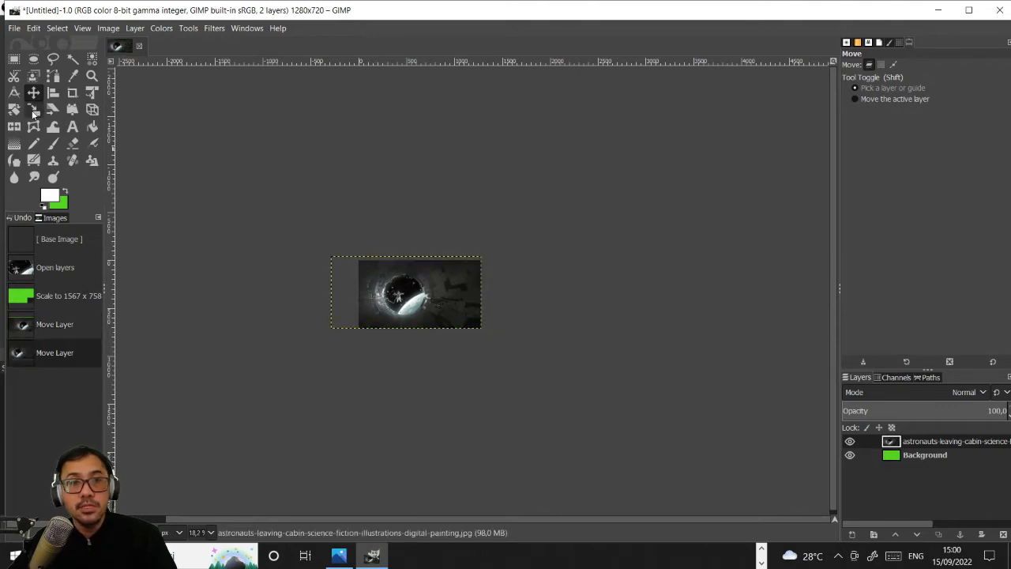
click(360, 264)
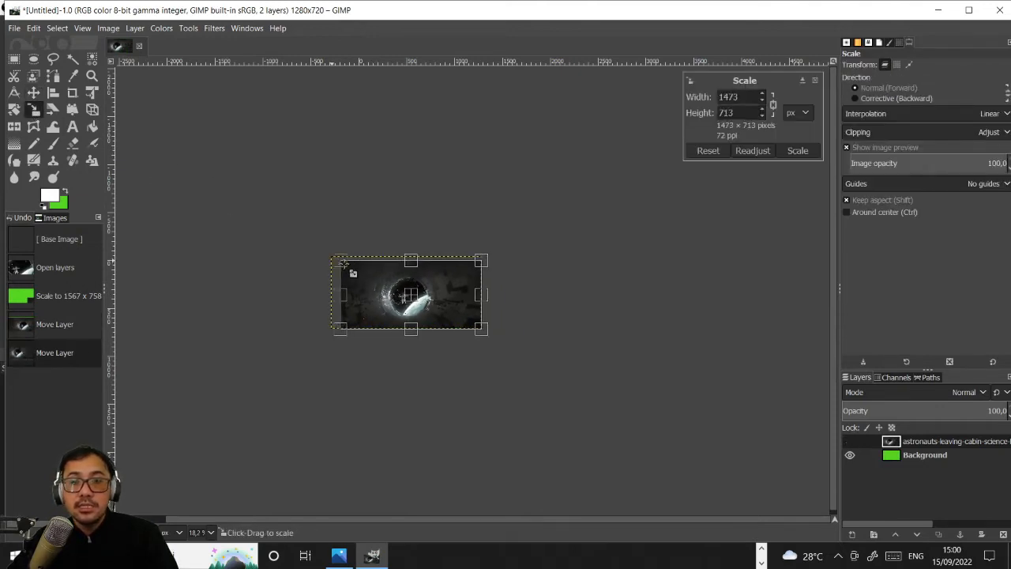
mouse_move(360, 263)
mouse_down()
mouse_move(371, 278)
mouse_move(342, 261)
mouse_up()
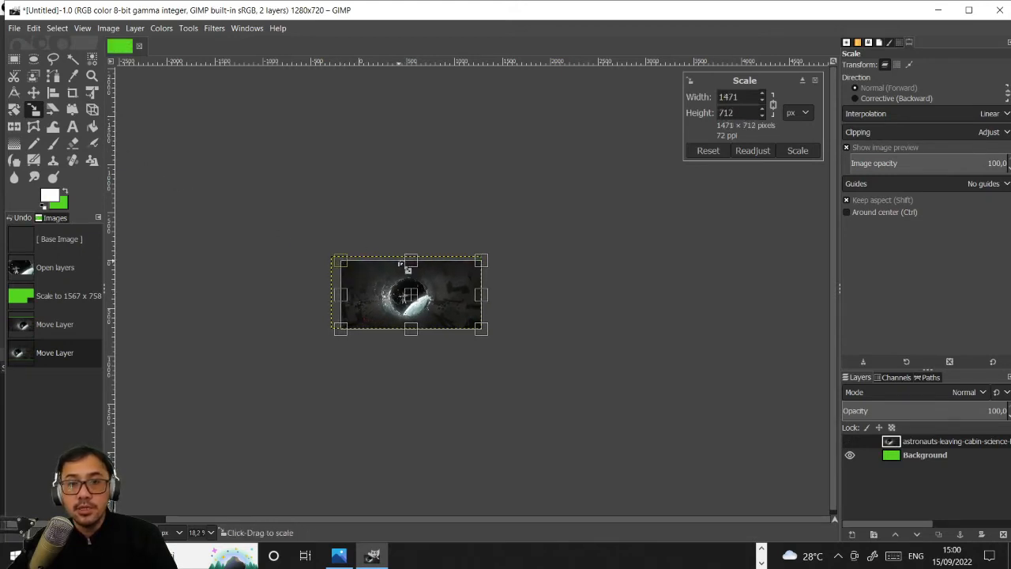
click(33, 92)
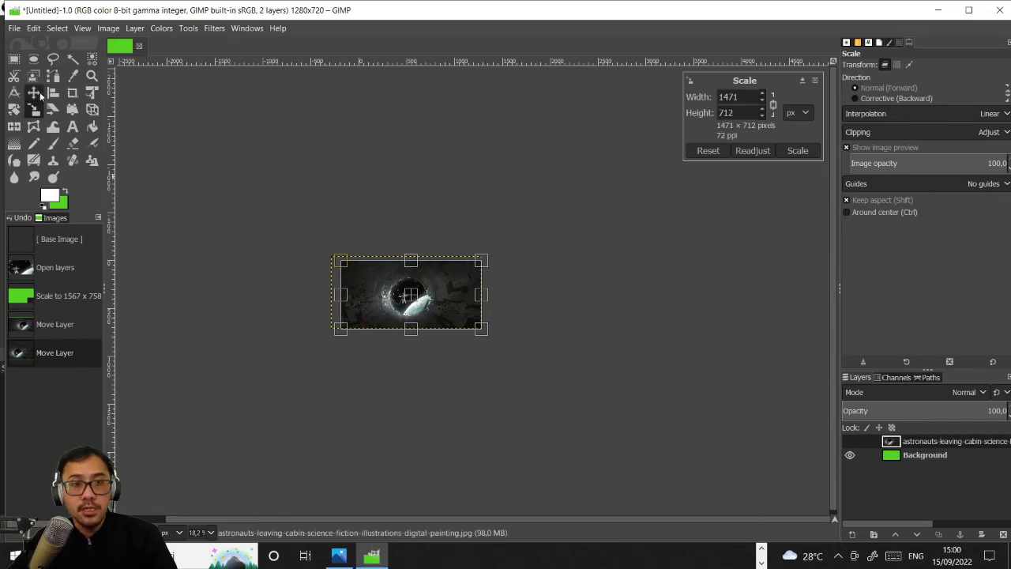
drag(421, 297, 473, 283)
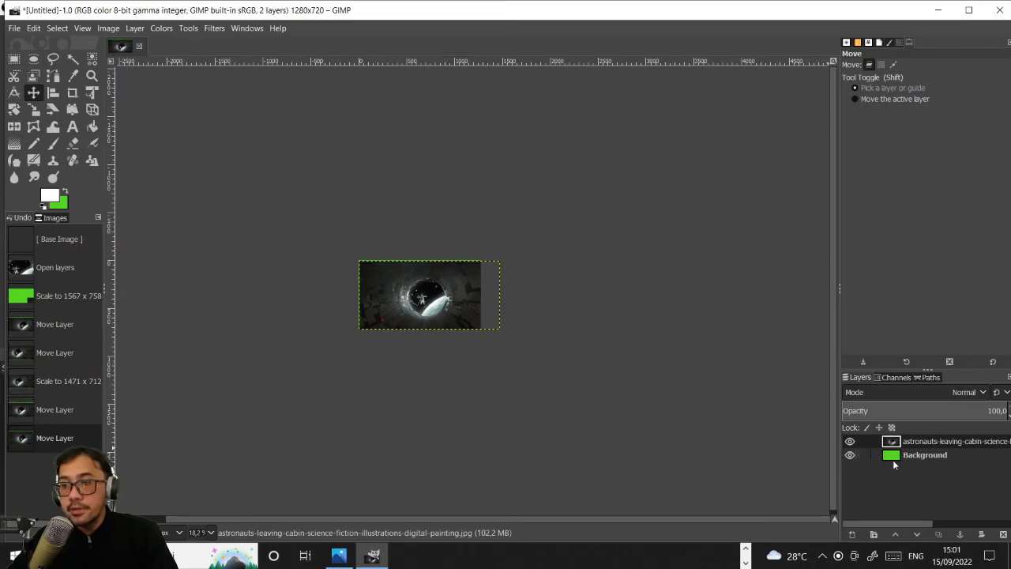
- Hide the green Background layer and delete it from the image
click(850, 455)
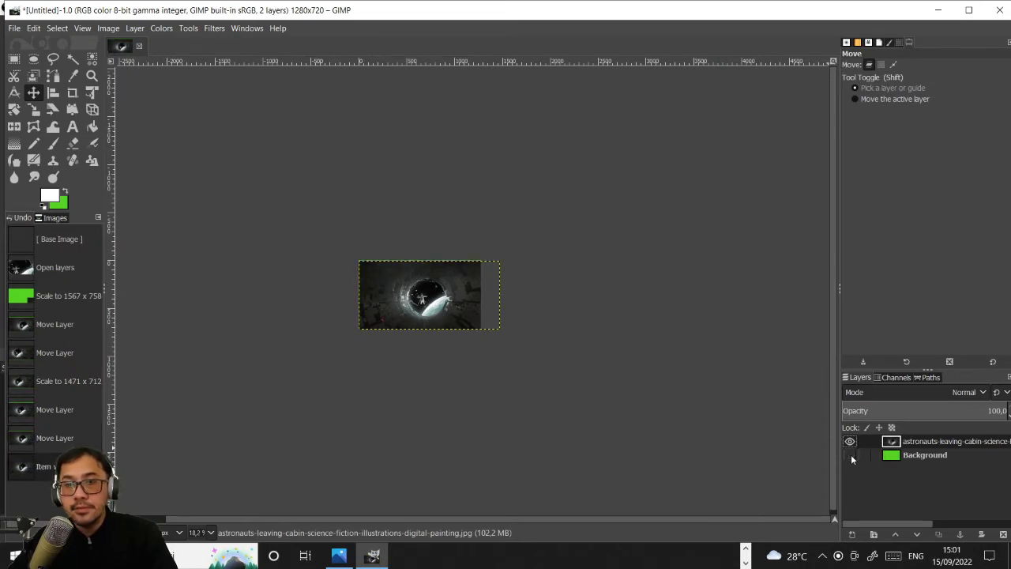
right_click(935, 456)
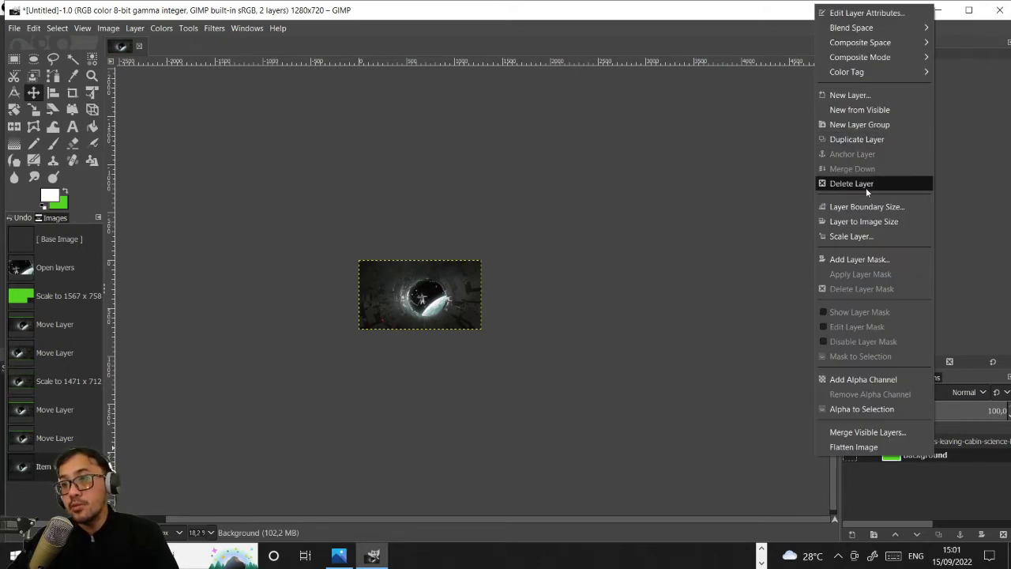
right_click(929, 457)
right_click(929, 457)
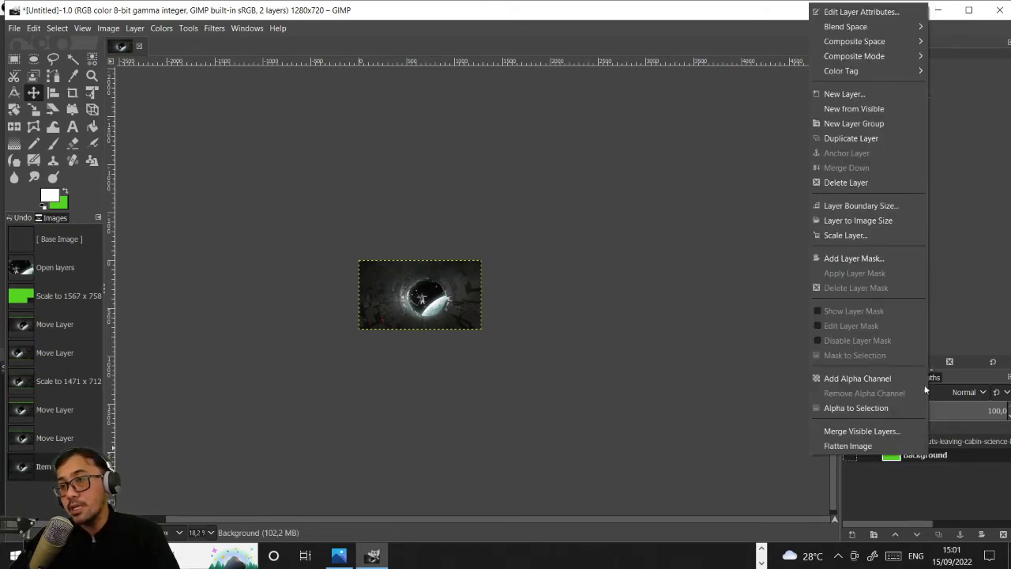
click(875, 182)
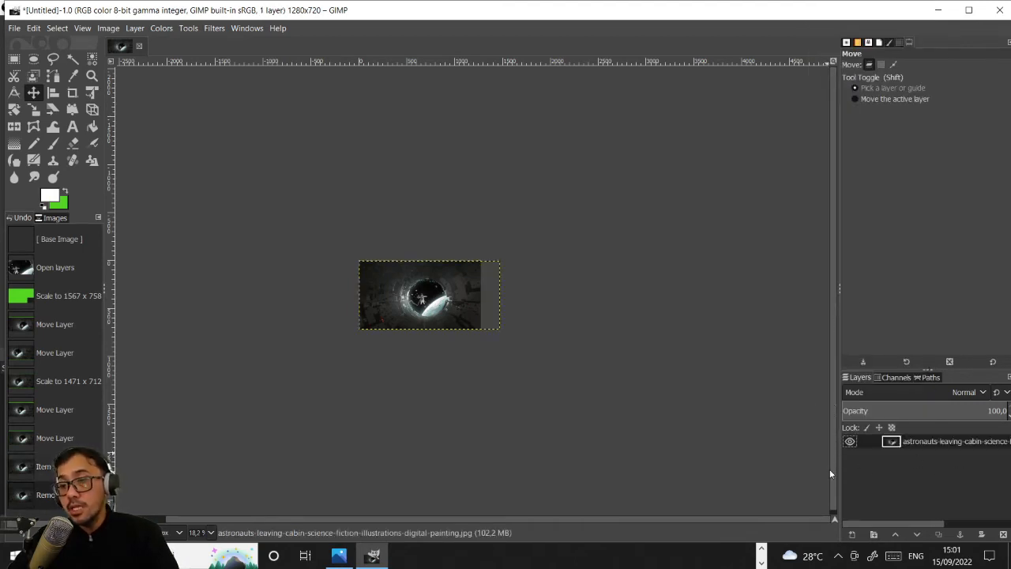
- Open 5700_7_07.jpg from the cute-astronaut-kick-moon folder in bahan DG as a new layer
click(13, 29)
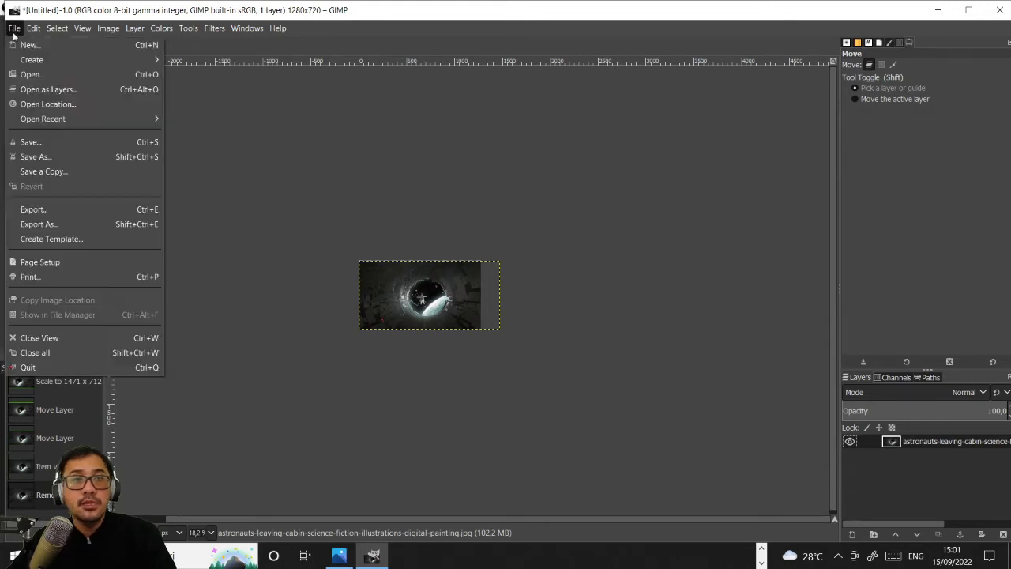
click(48, 90)
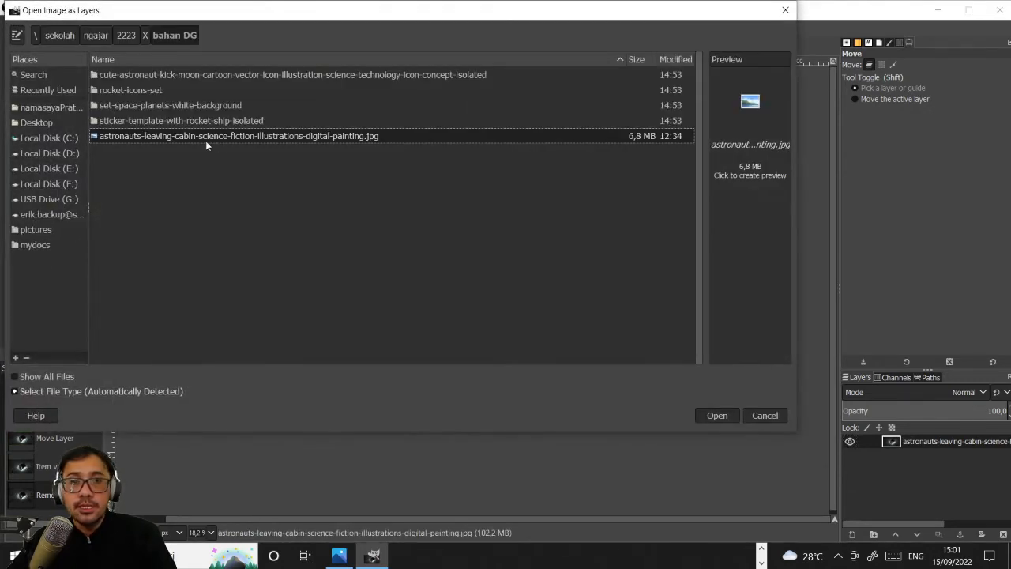
double_click(152, 75)
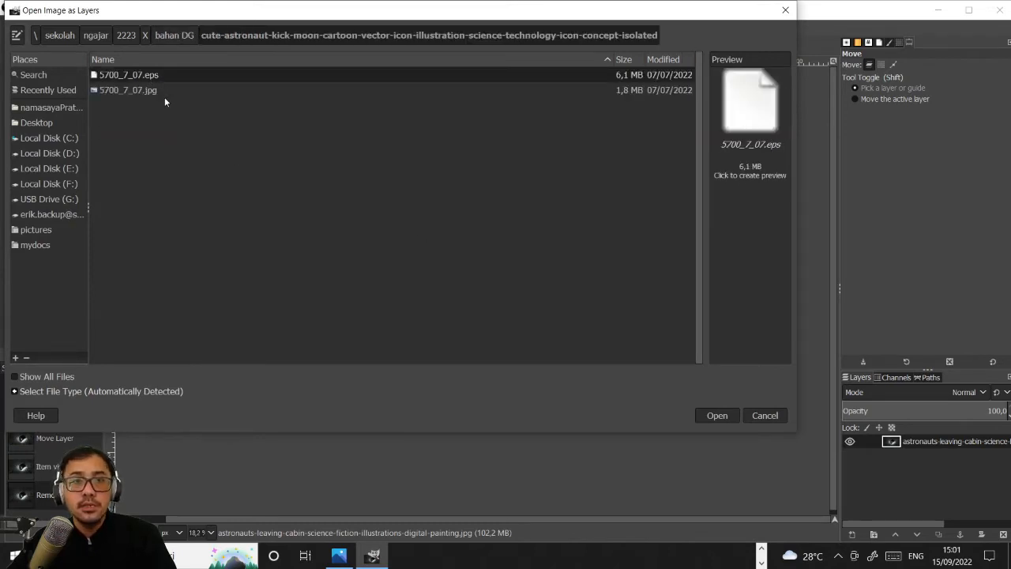
click(165, 96)
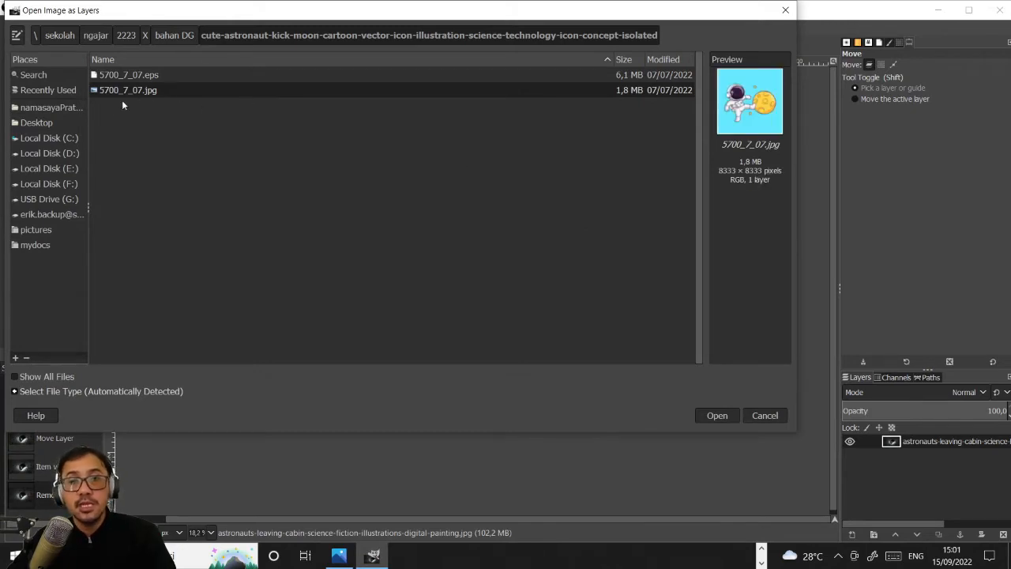
click(719, 416)
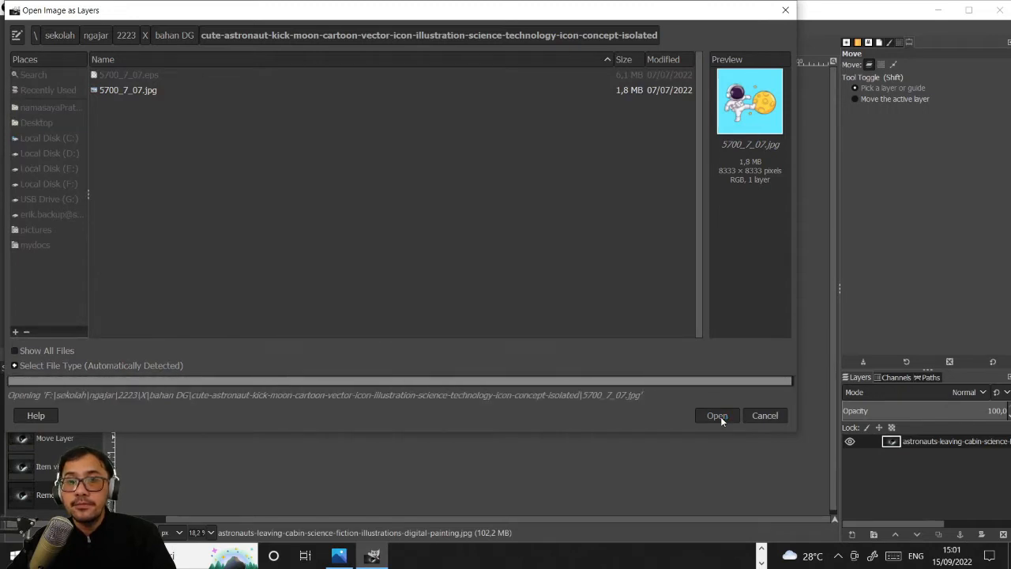
click(285, 269)
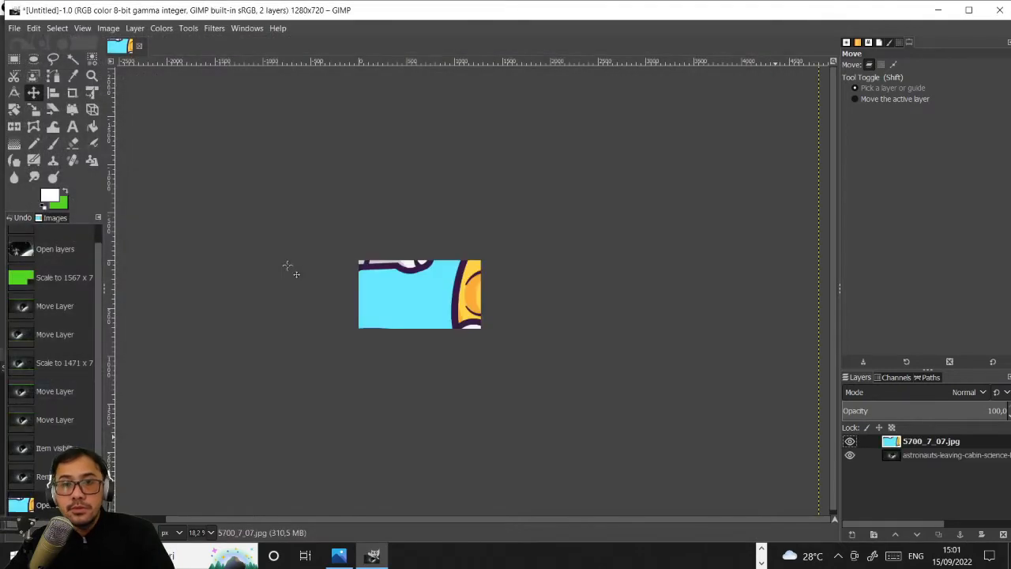
- Scale the 5700_7_07.jpg layer down to about 653 × 653 px and move it onto the canvas over the painting
scroll(525, 337, down, 1)
scroll(365, 256, down, 3)
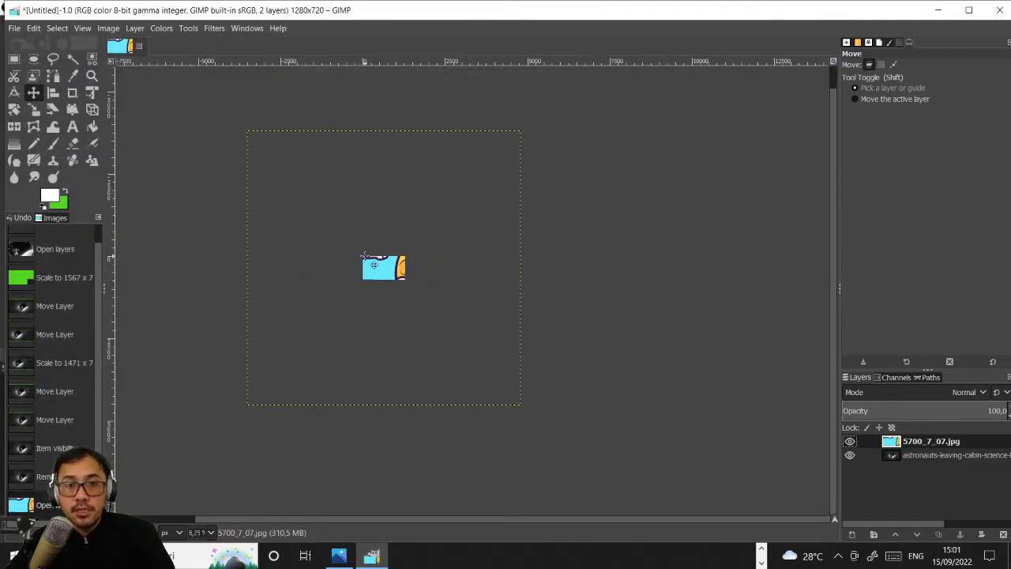
click(34, 109)
drag(253, 138, 522, 378)
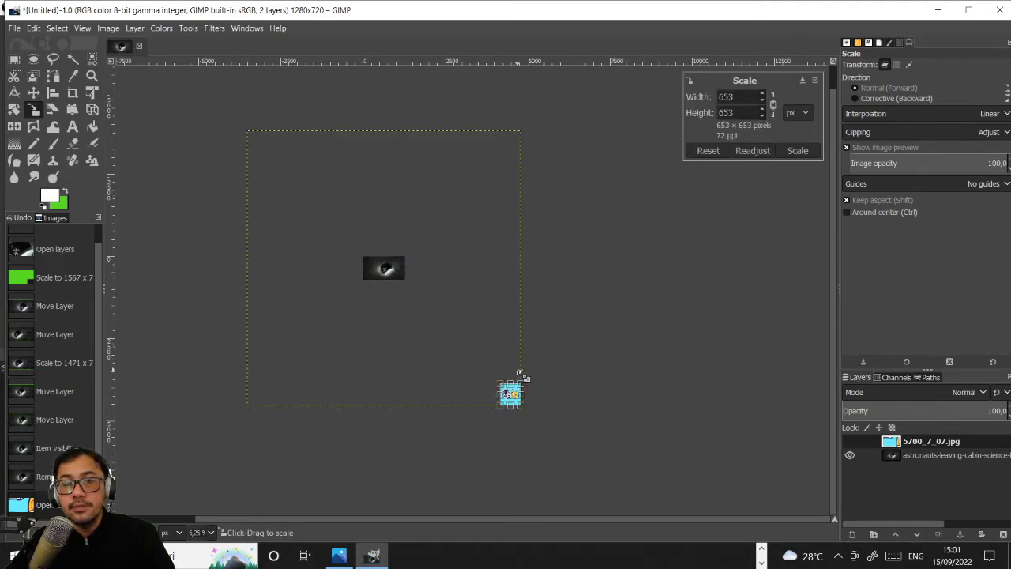
key(Return)
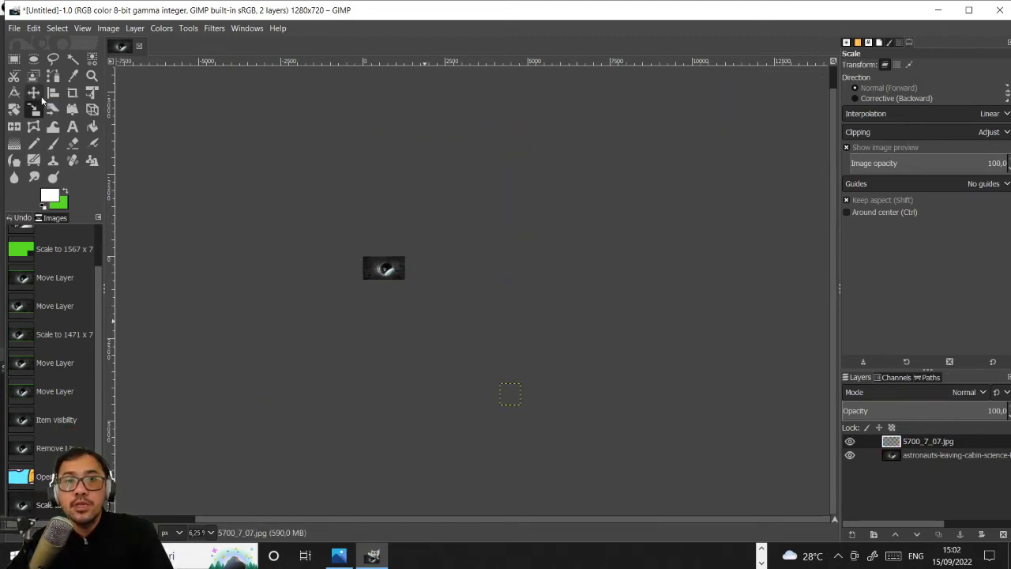
click(38, 94)
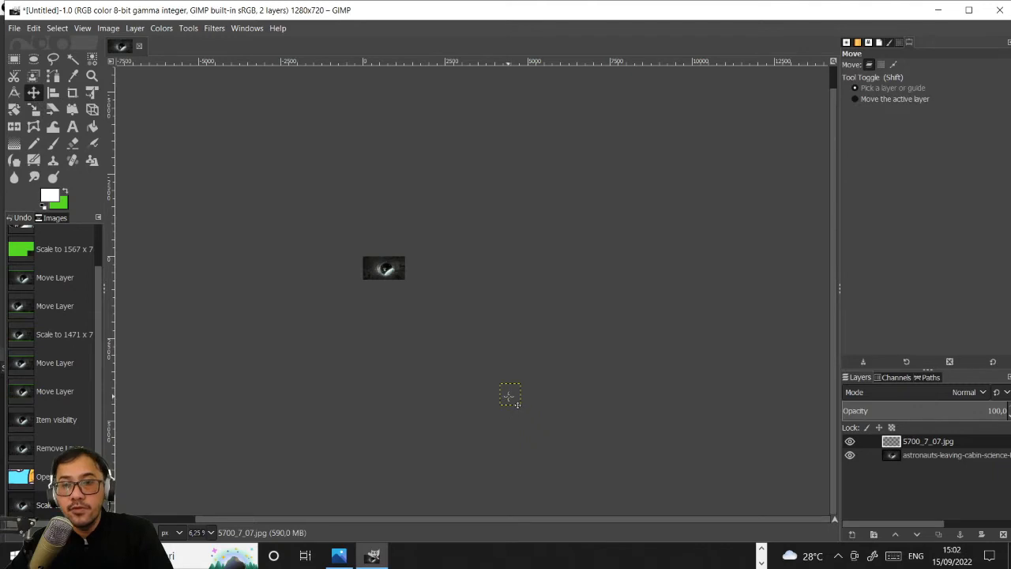
drag(426, 319, 375, 268)
scroll(375, 269, up, 7)
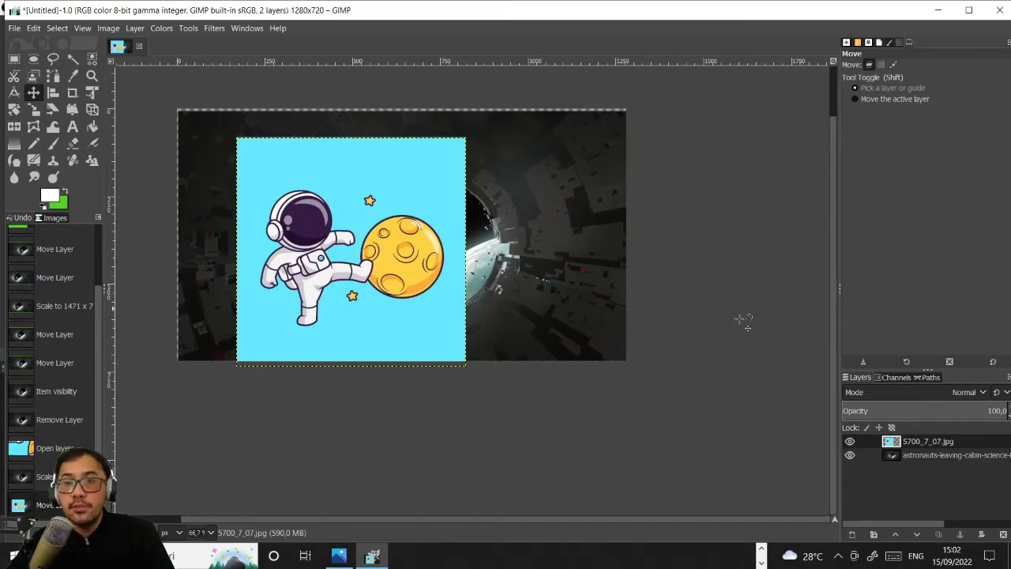
- Shift the astronaut painting layer slightly up and left, and enlarge it to about 1508 px wide so it covers the whole canvas
click(932, 455)
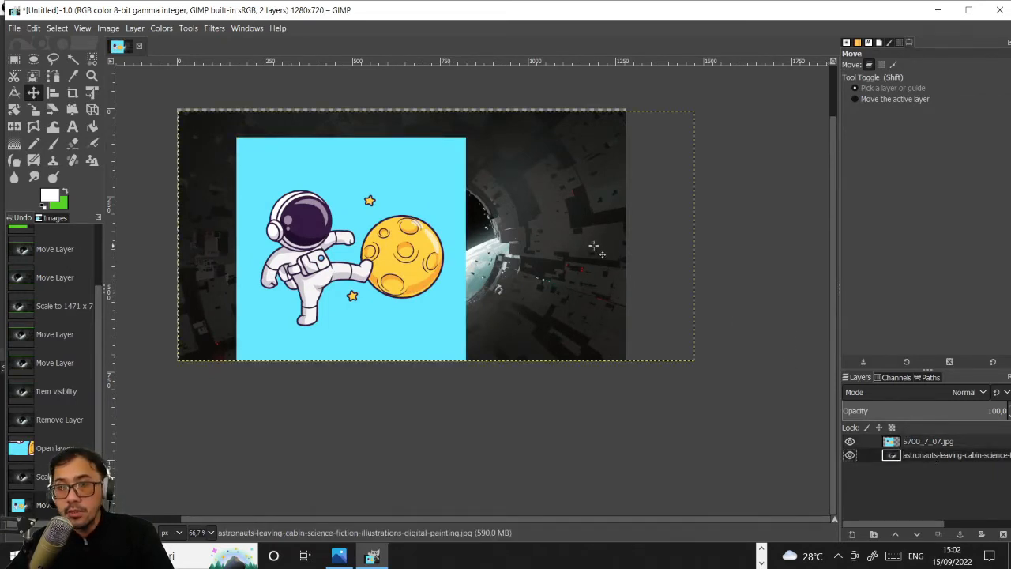
drag(588, 247, 566, 235)
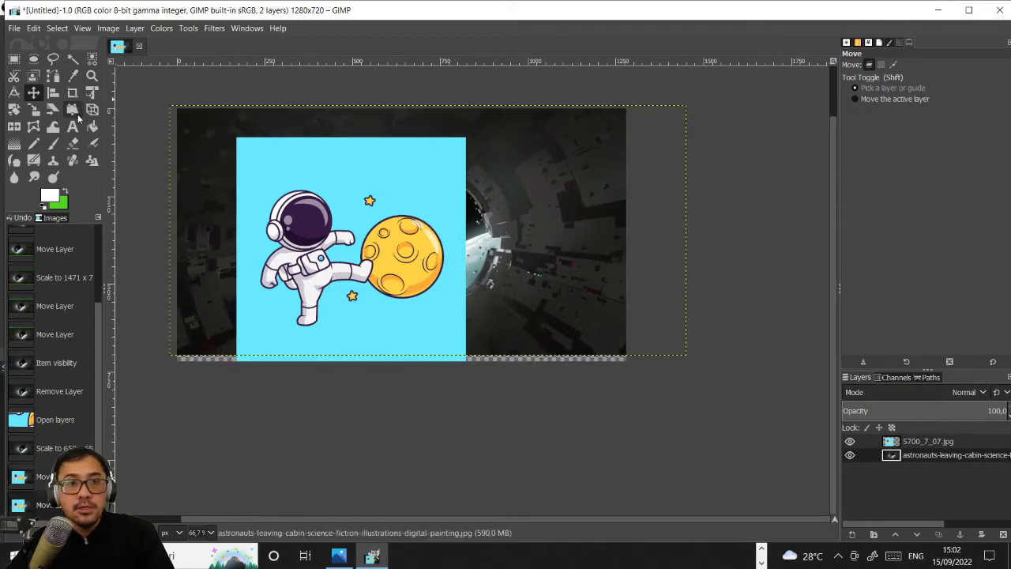
click(34, 109)
drag(698, 367, 709, 377)
key(Return)
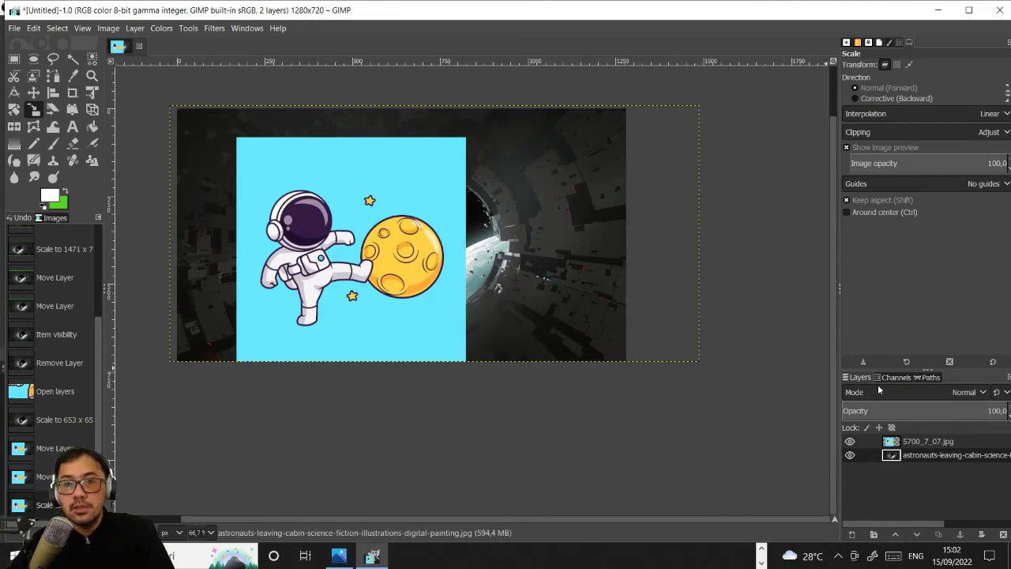
- Scale the 5700_7_07.jpg layer to about 235 × 235 px and move it to the lower-left part of the canvas
click(935, 442)
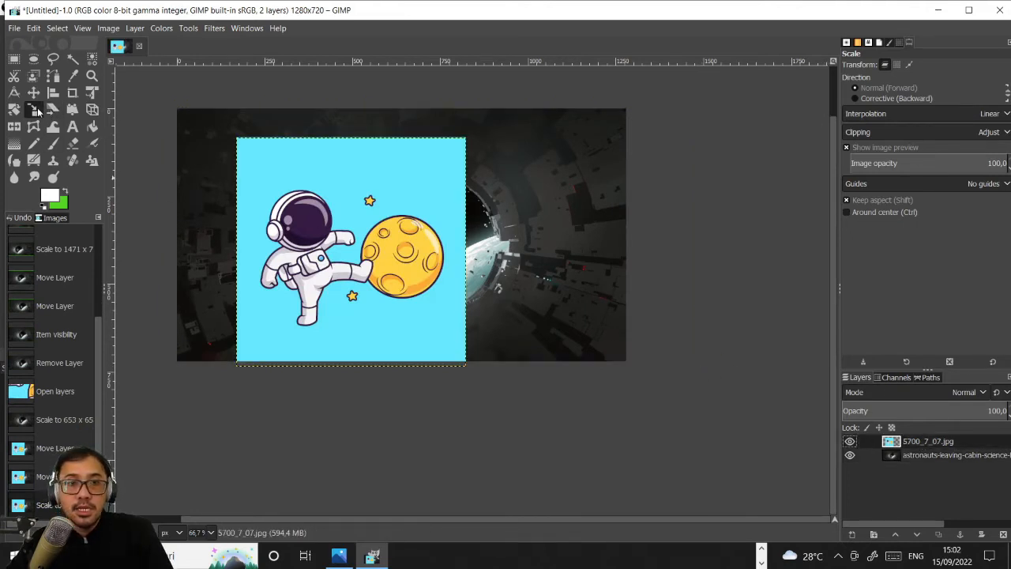
drag(245, 152, 385, 290)
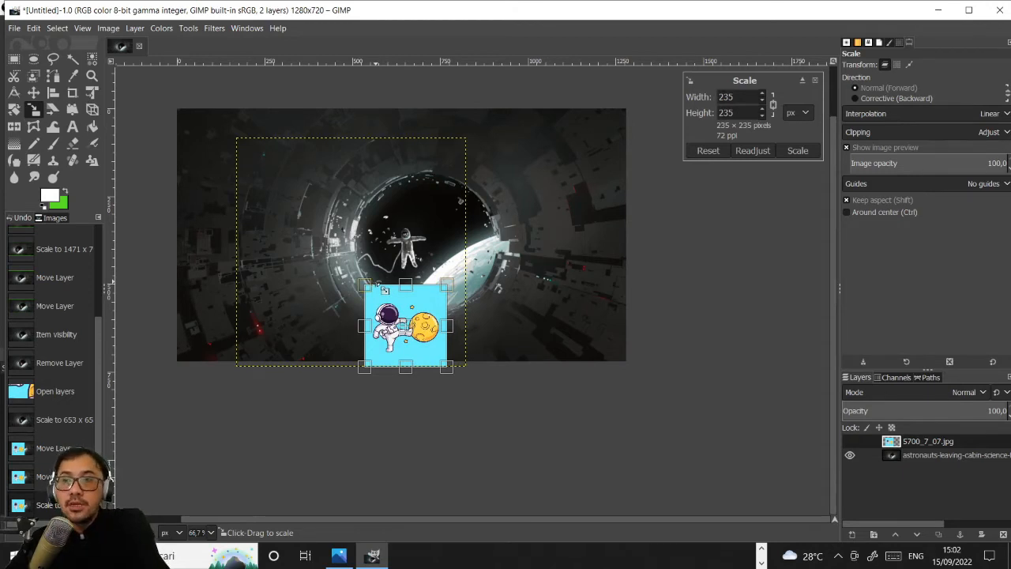
key(Return)
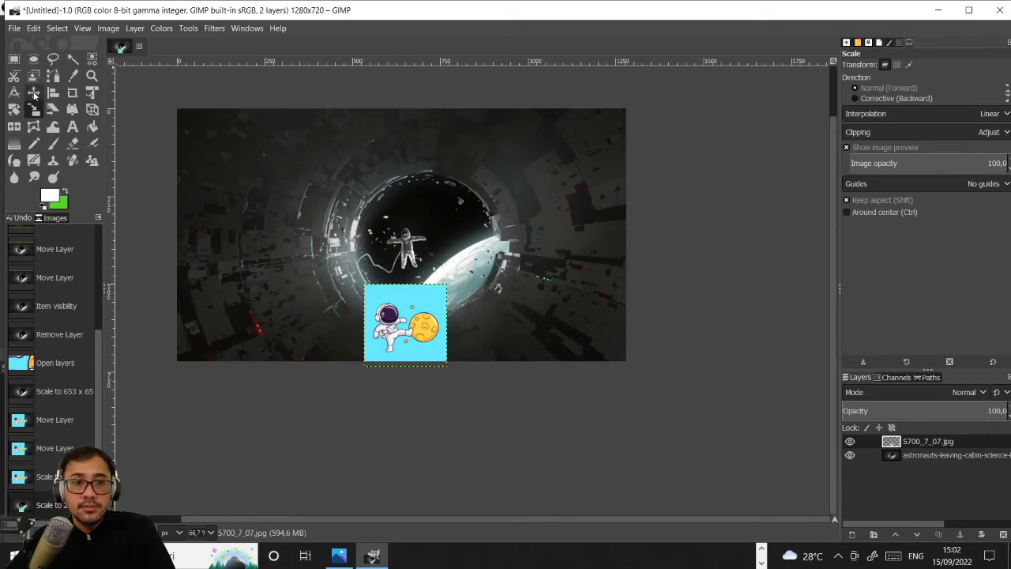
click(33, 93)
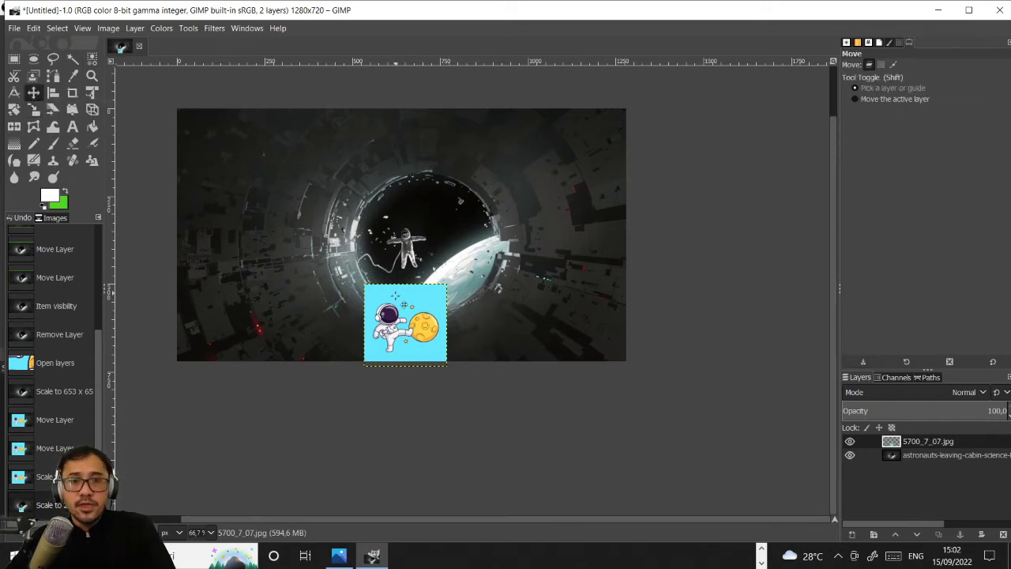
drag(405, 324, 295, 302)
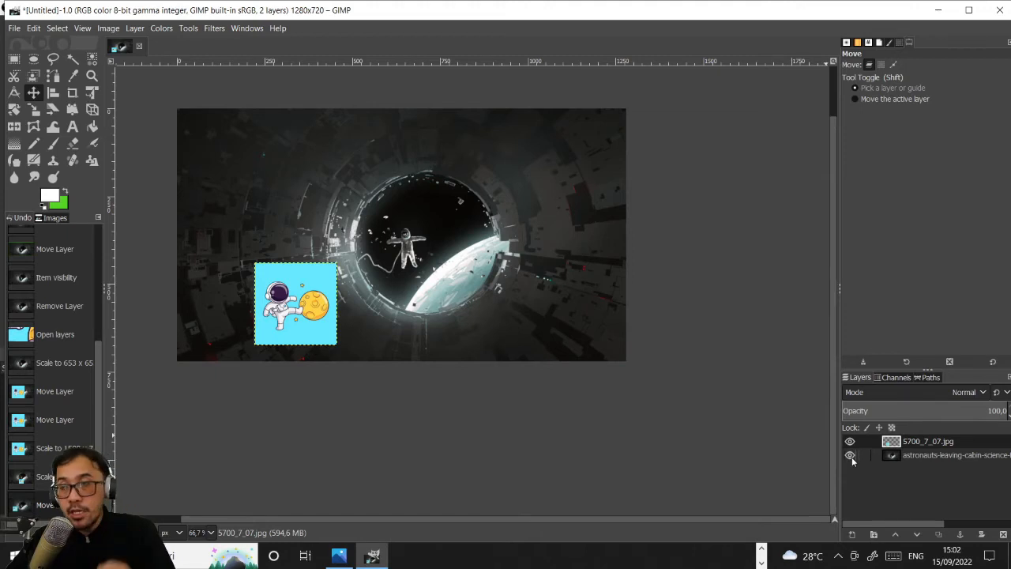
- Hide the astronaut painting layer and delete the cyan background around the cartoon astronaut and moon using Fuzzy Select
click(850, 456)
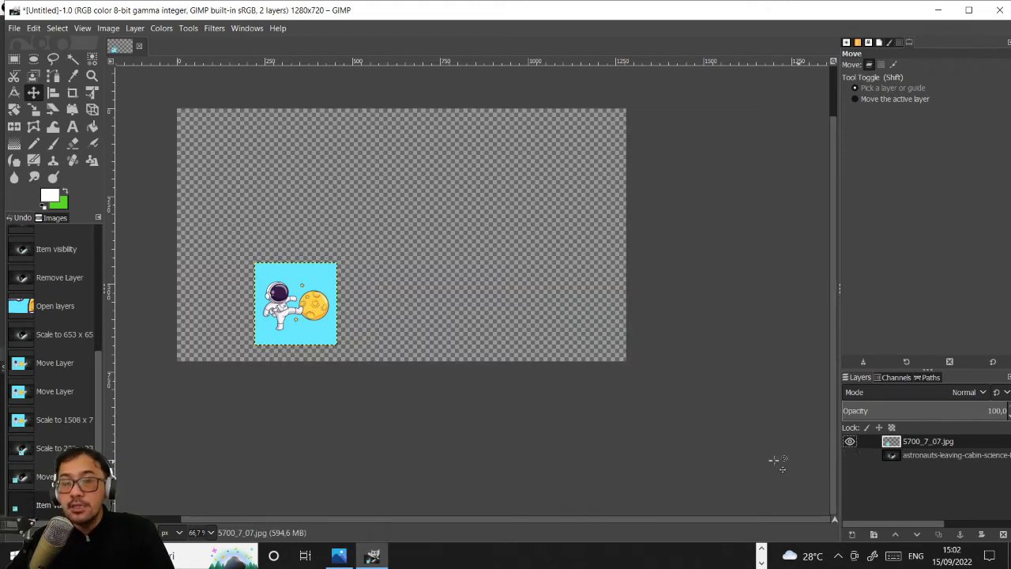
key(1)
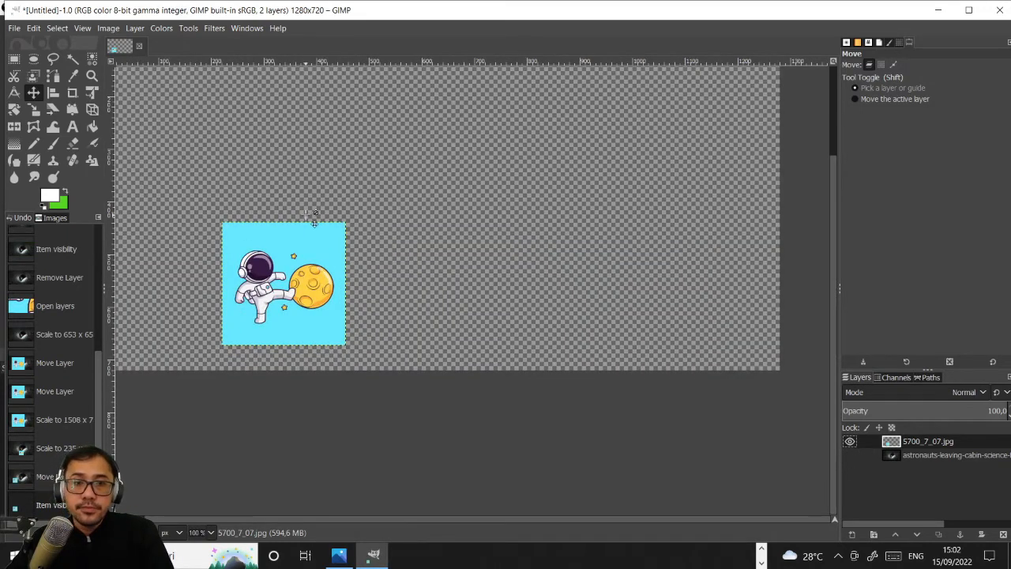
scroll(205, 281, up, 1)
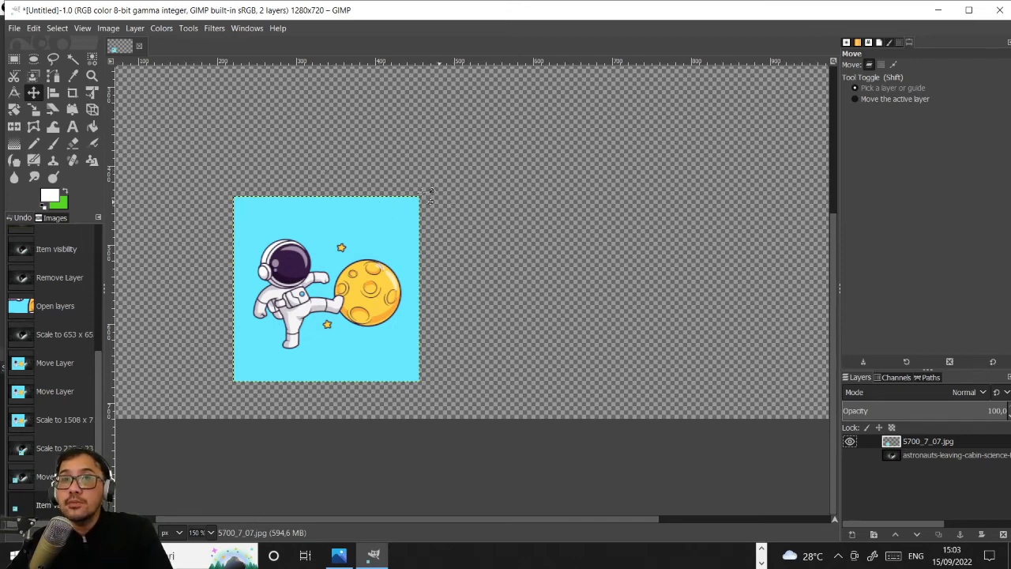
click(72, 60)
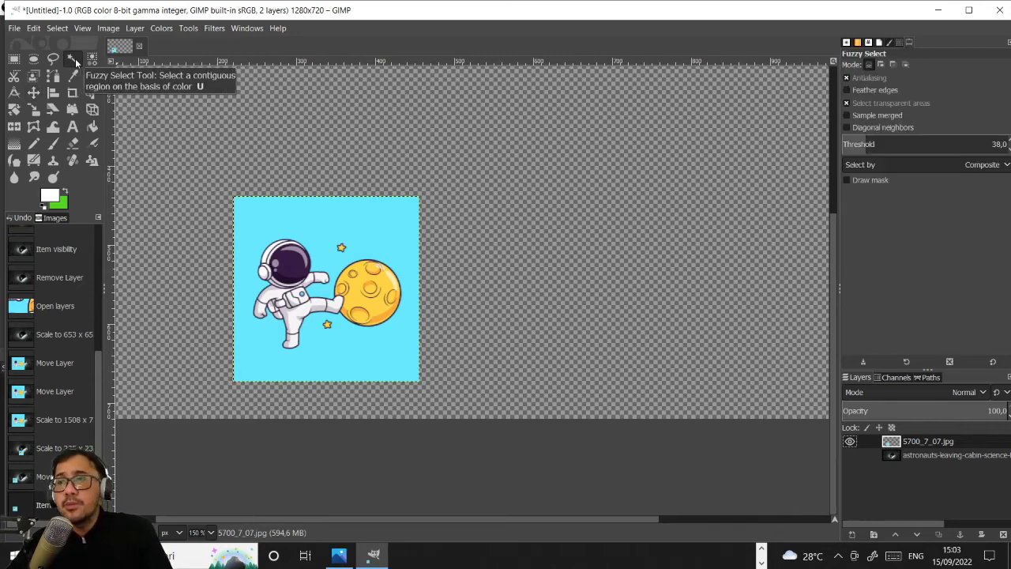
click(381, 221)
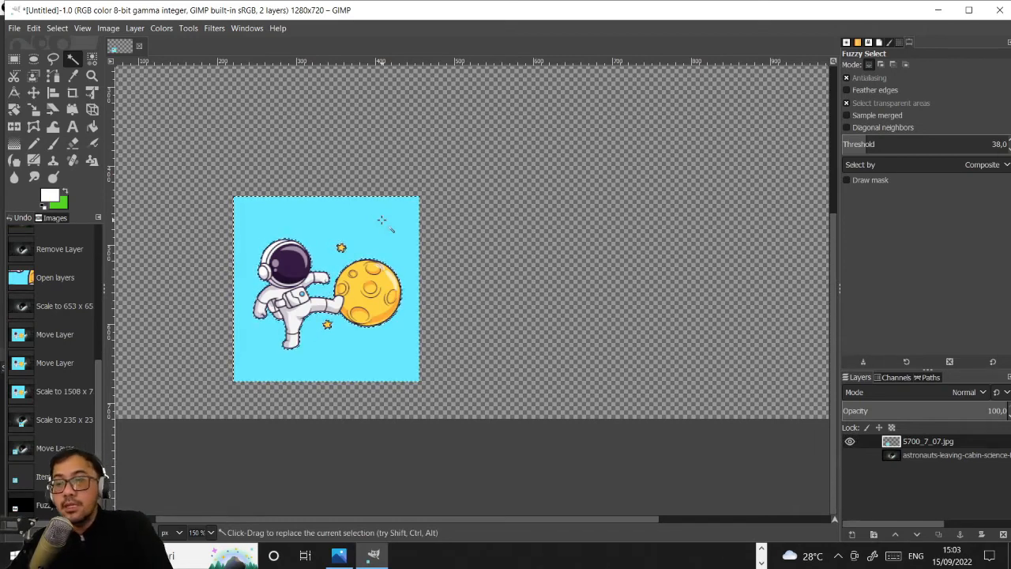
key(Delete)
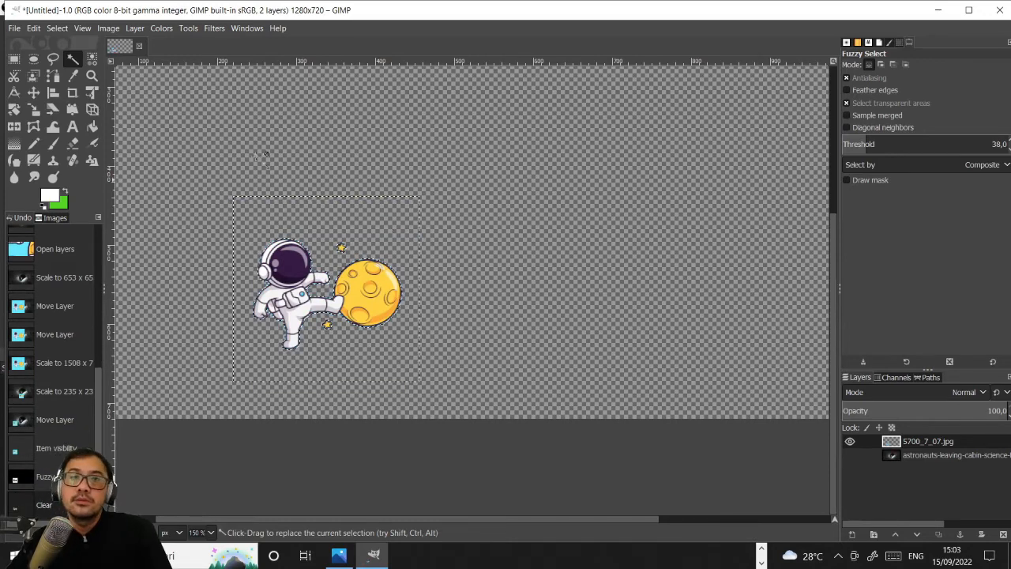
click(33, 92)
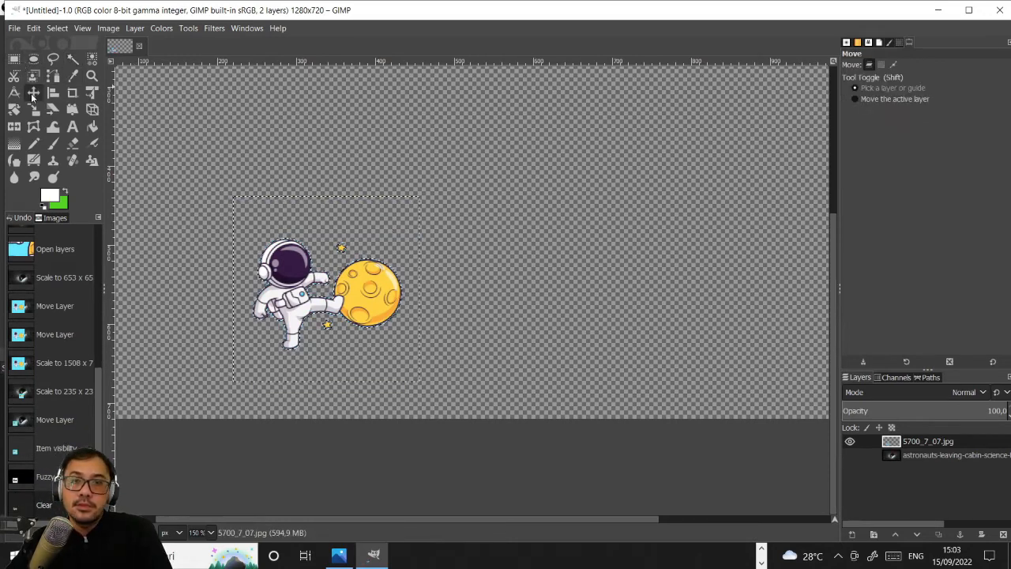
- Show the astronaut painting layer again, clear the selection and make the painting the active layer
click(850, 455)
scroll(567, 376, down, 2)
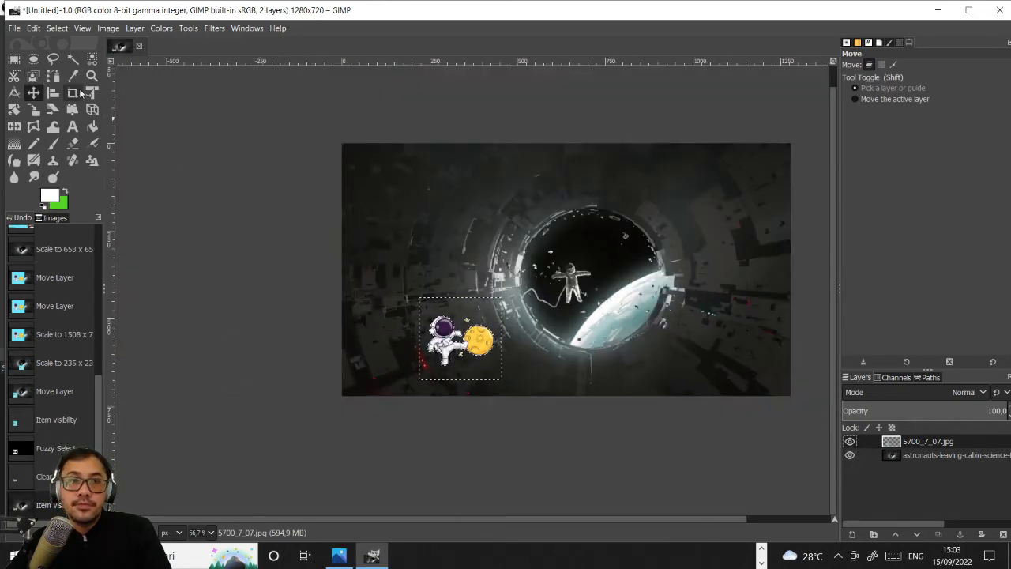
click(58, 28)
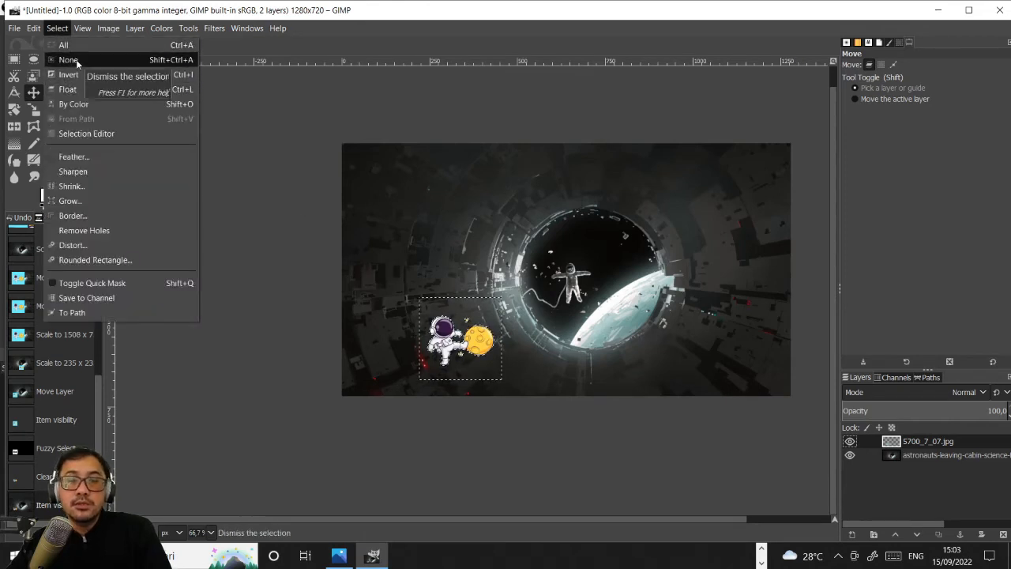
click(76, 59)
click(936, 456)
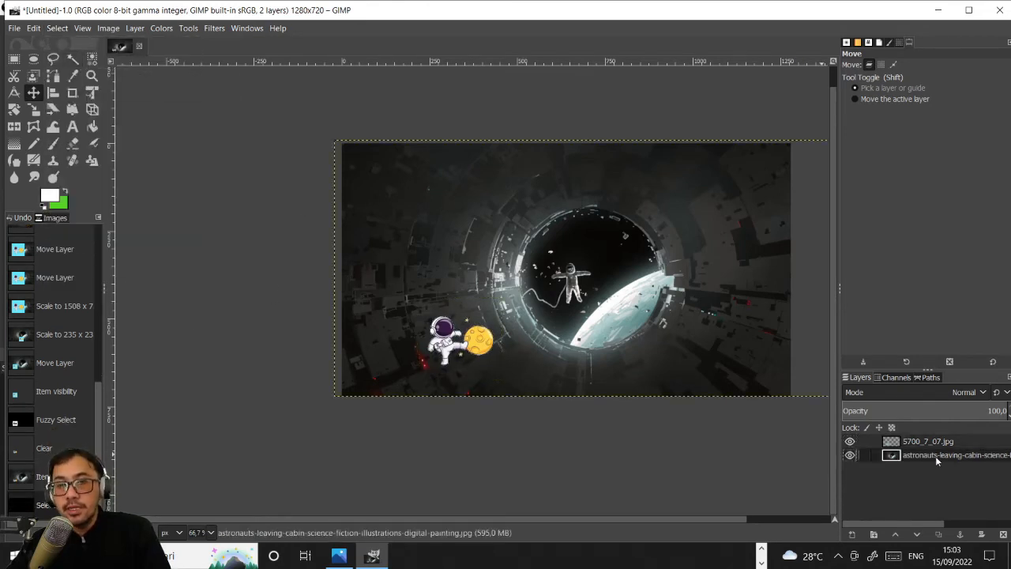
scroll(505, 364, up, 1)
scroll(505, 364, down, 1)
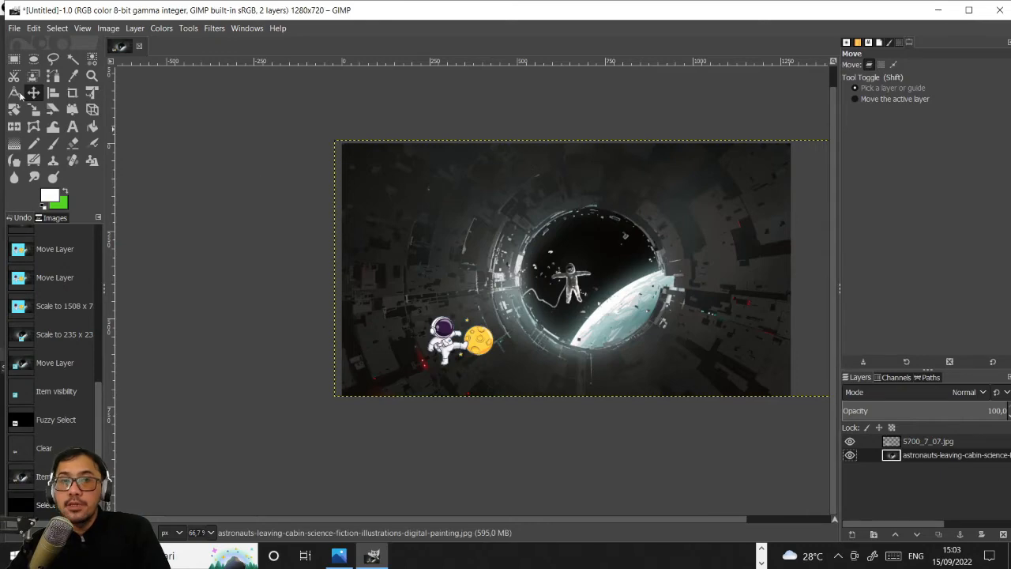
- Try adding 7750.jpg from the rocket-icons-set folder in bahan DG as a layer, and undo it
click(14, 28)
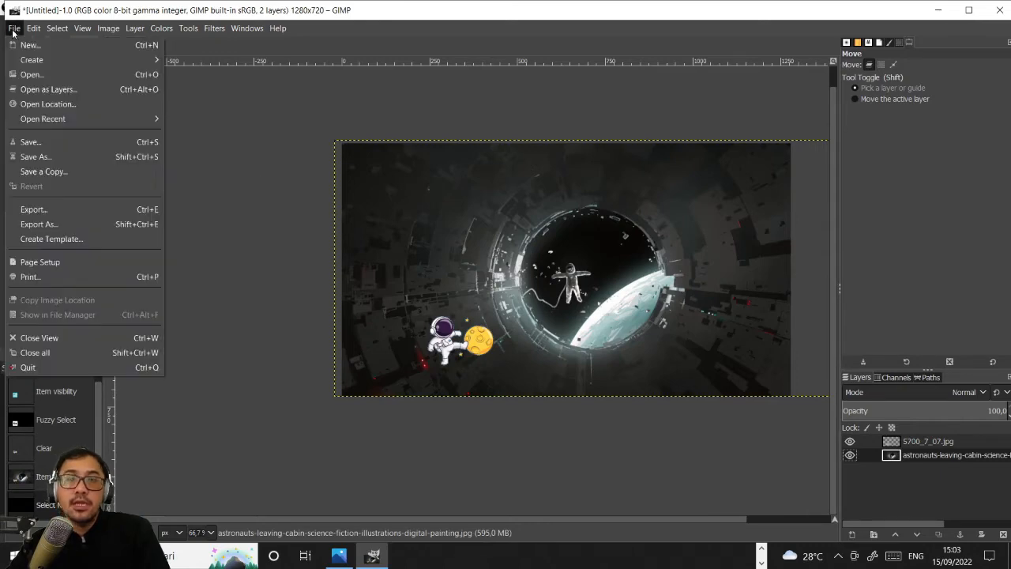
click(39, 88)
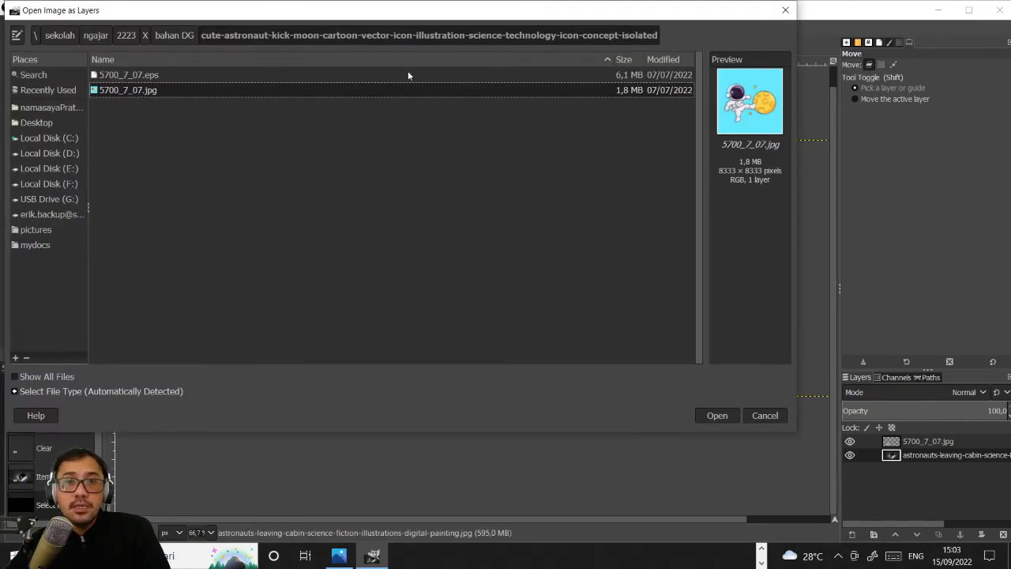
click(172, 36)
double_click(180, 89)
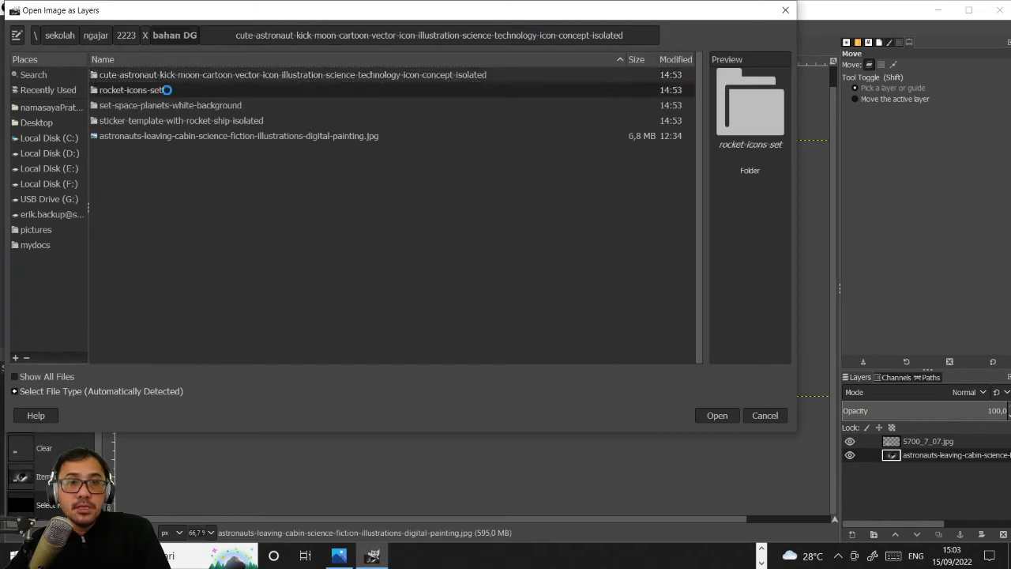
click(129, 92)
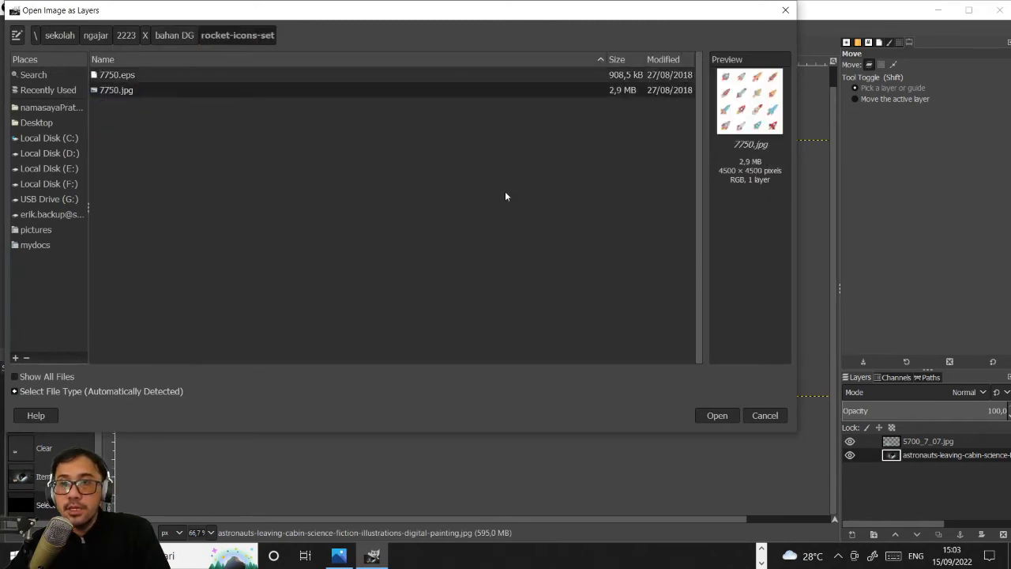
click(719, 417)
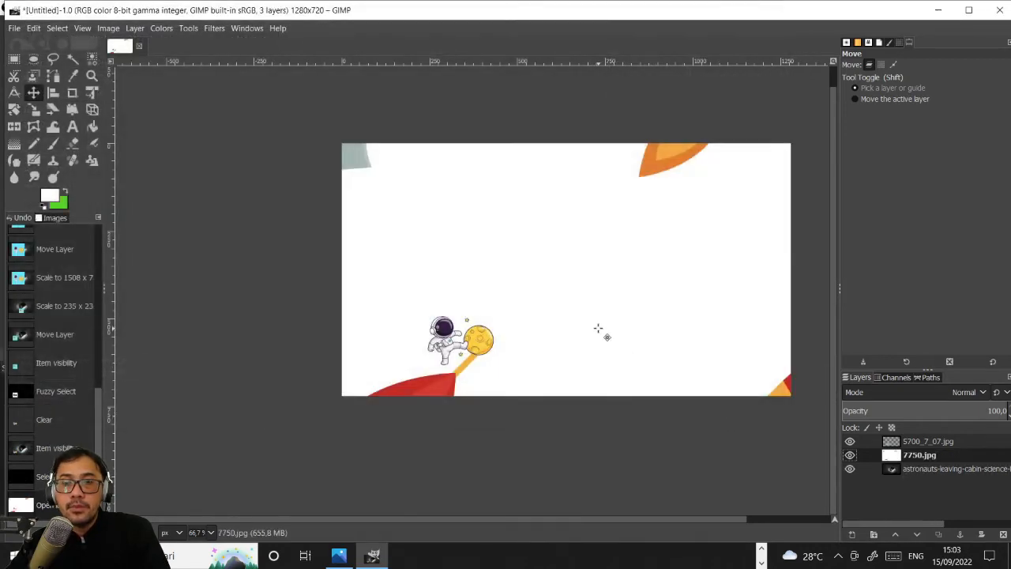
scroll(598, 328, down, 4)
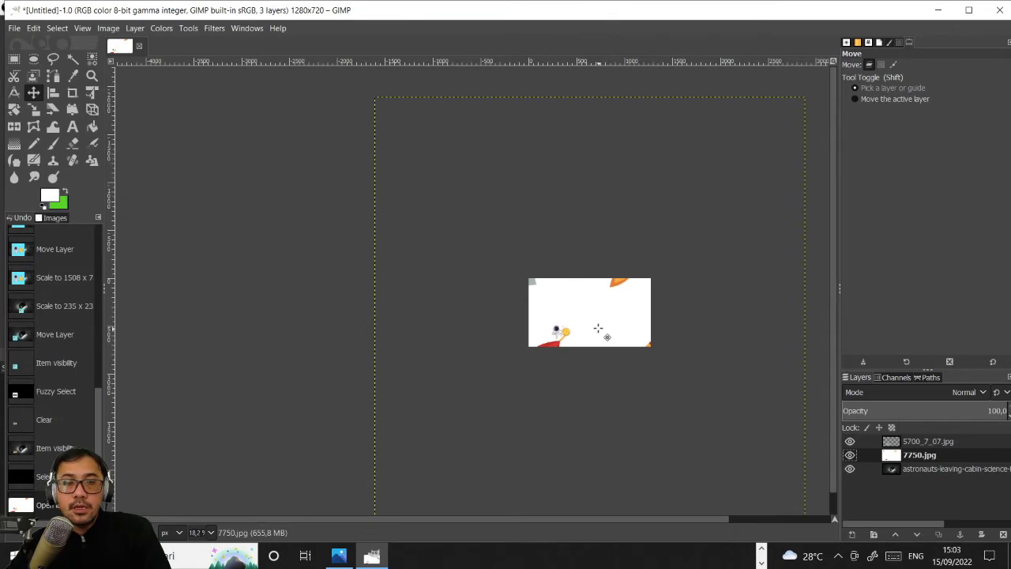
key(ctrl+z)
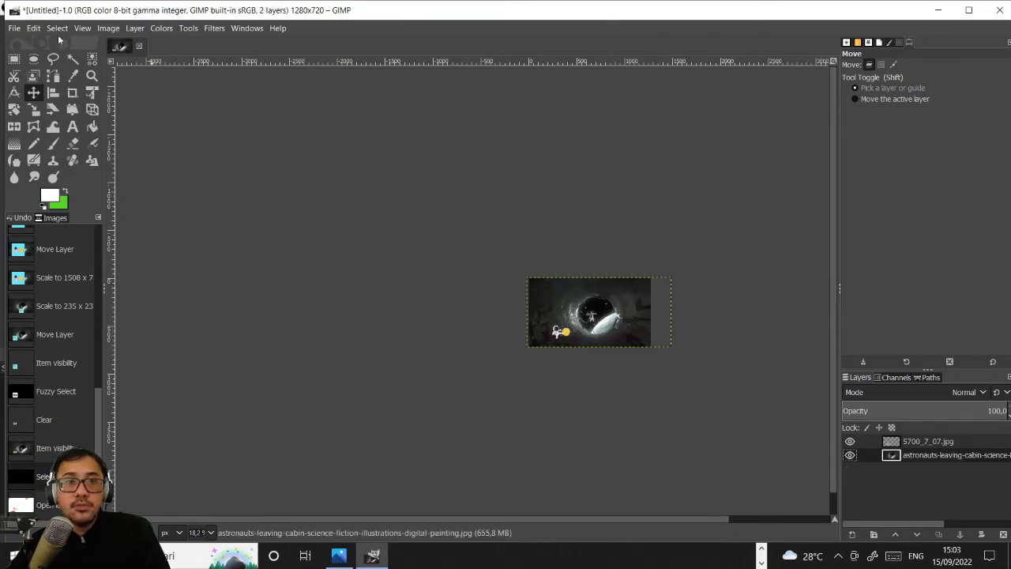
- Open 7750.jpg from the rocket-icons-set folder as a separate image
click(14, 28)
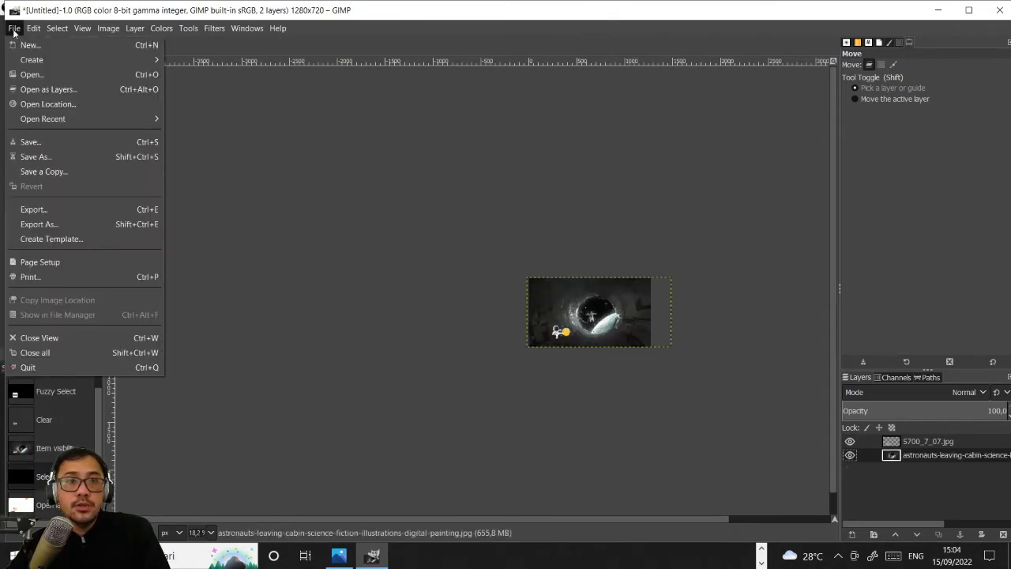
click(31, 74)
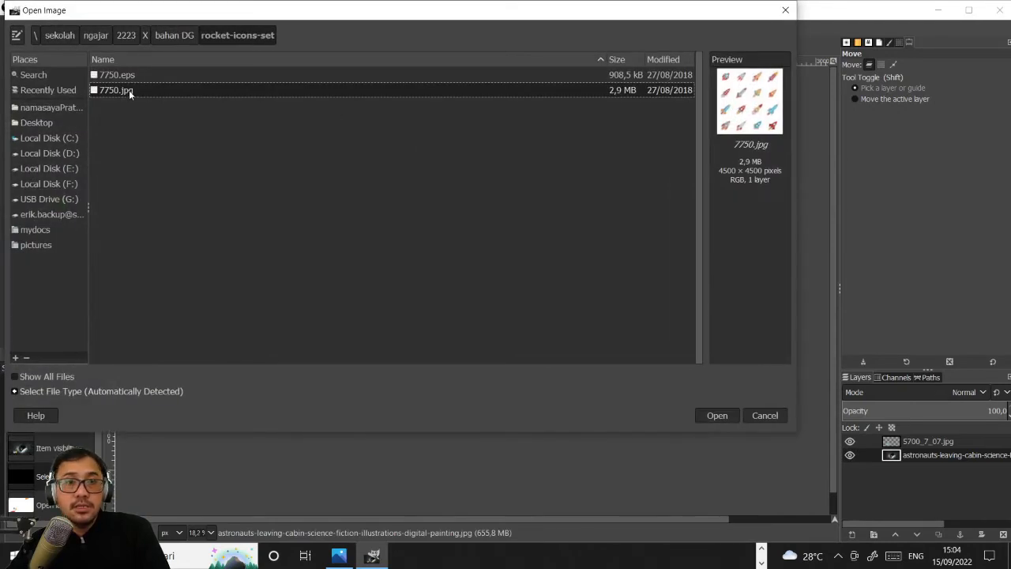
click(723, 416)
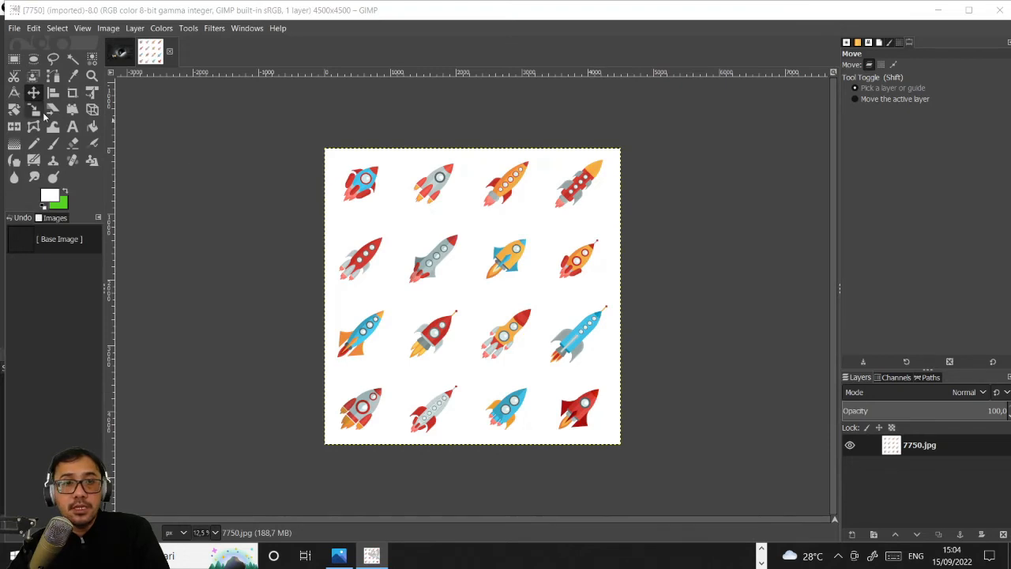
scroll(481, 293, up, 1)
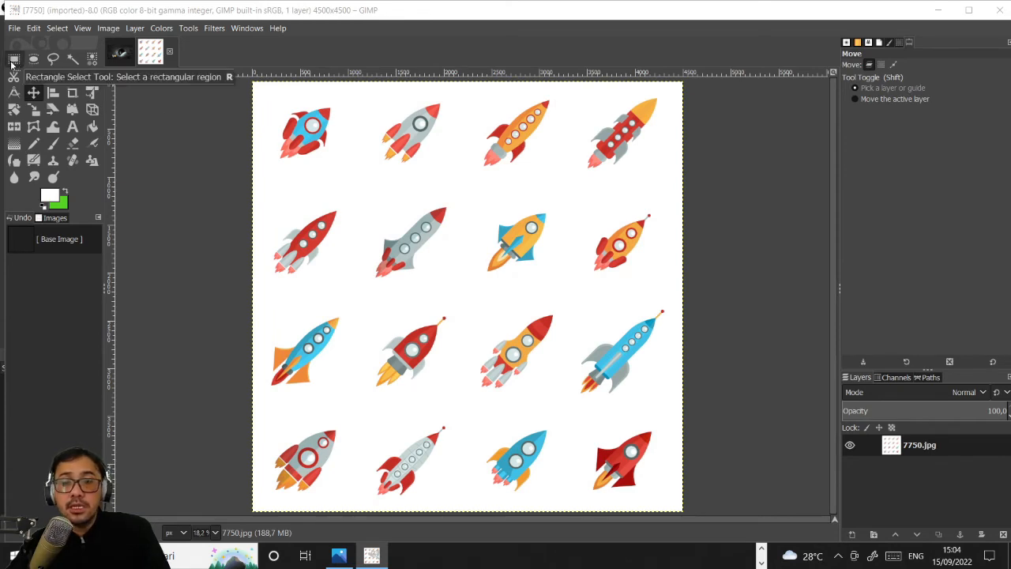
- Select the orange rocket with the red nose in the third row with a rectangle of about 1001 × 1095 px and copy it
click(14, 59)
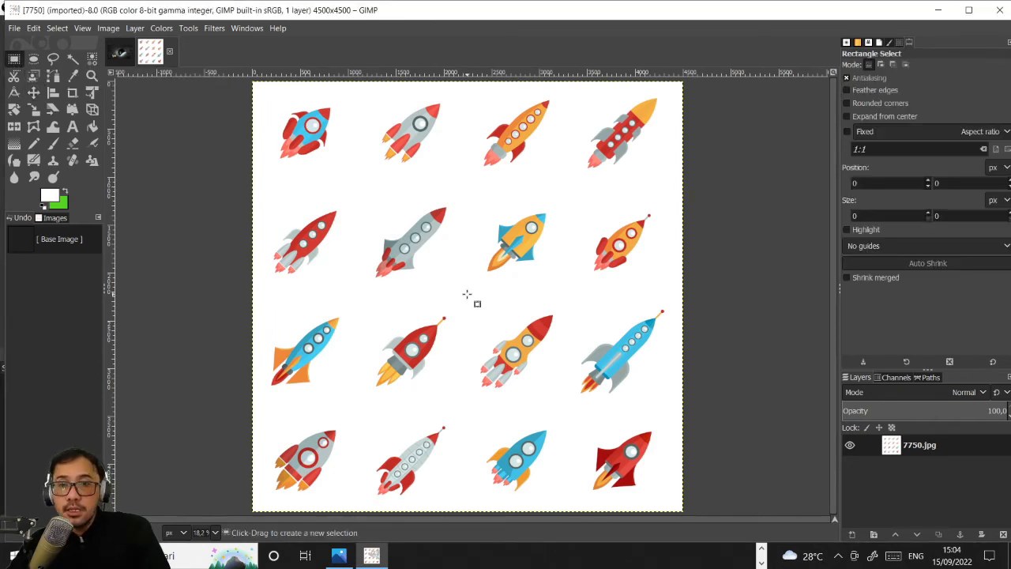
drag(467, 294, 560, 398)
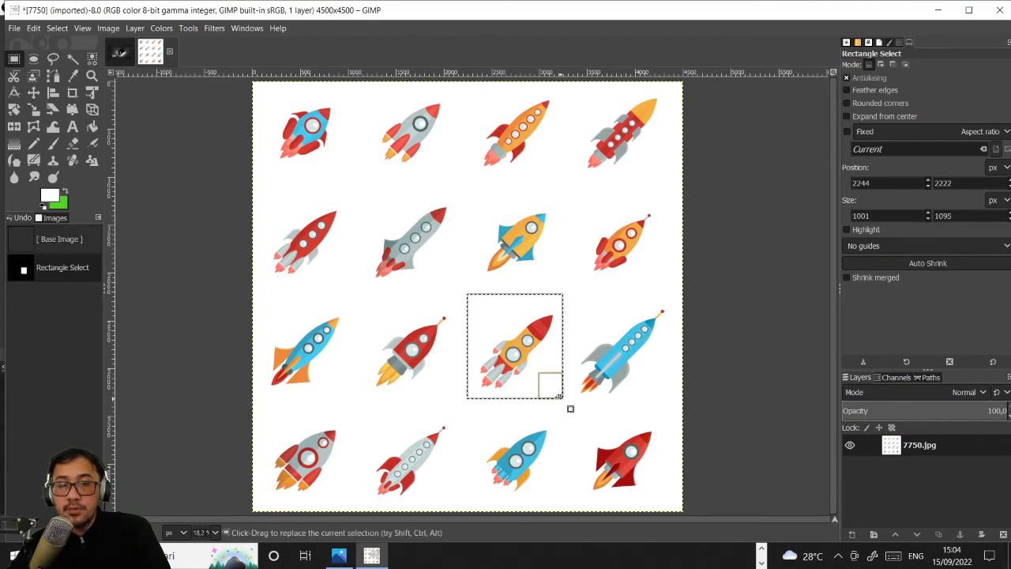
key(ctrl)
key(ctrl+c)
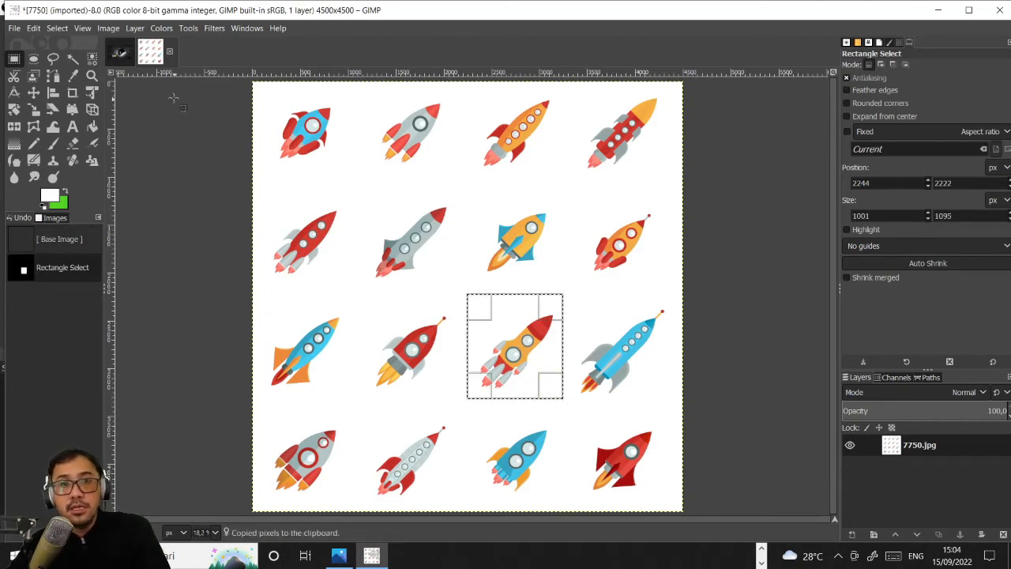
- Paste the copied rocket into the 1280×720 space composition
click(120, 55)
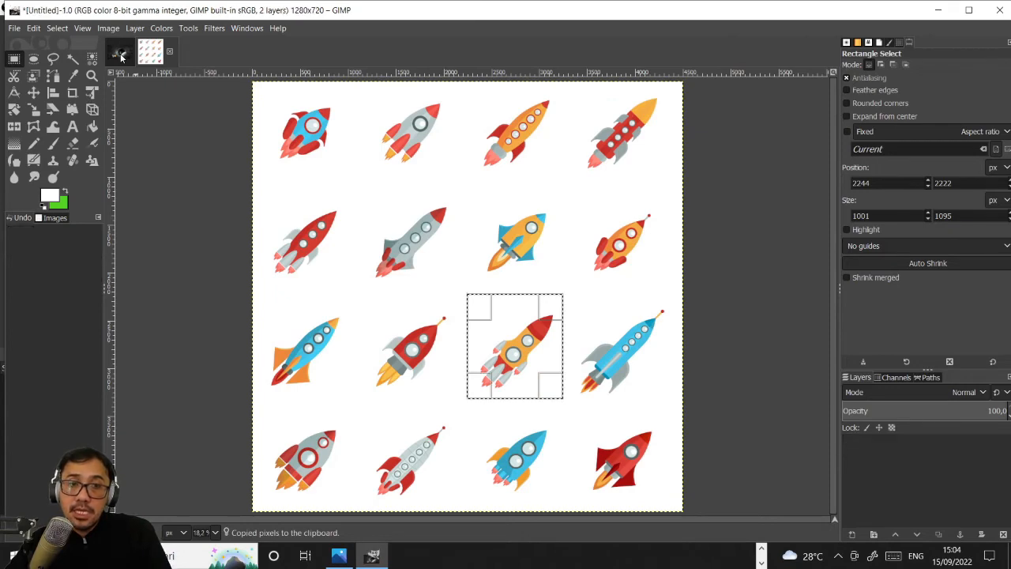
ctrl+scroll(654, 351, up, 4)
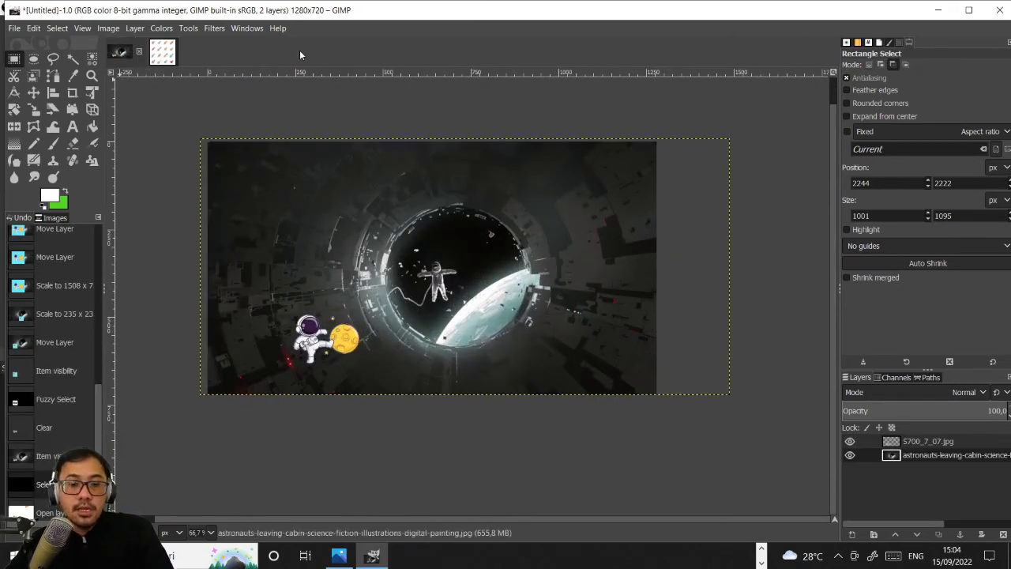
key(ctrl+v)
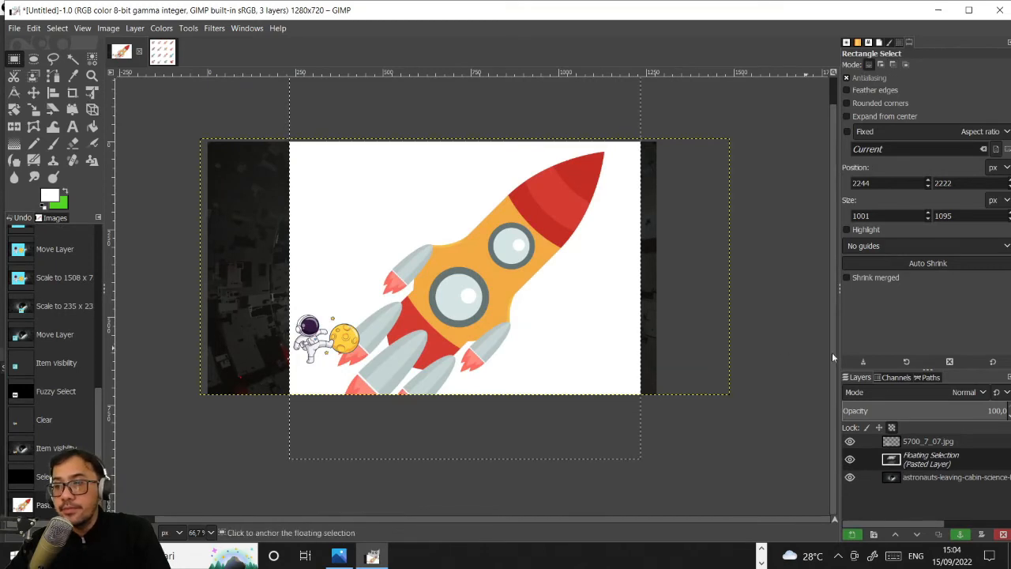
- Turn the floating rocket selection into a new layer and move it above the 5700_7_07.jpg layer
right_click(958, 459)
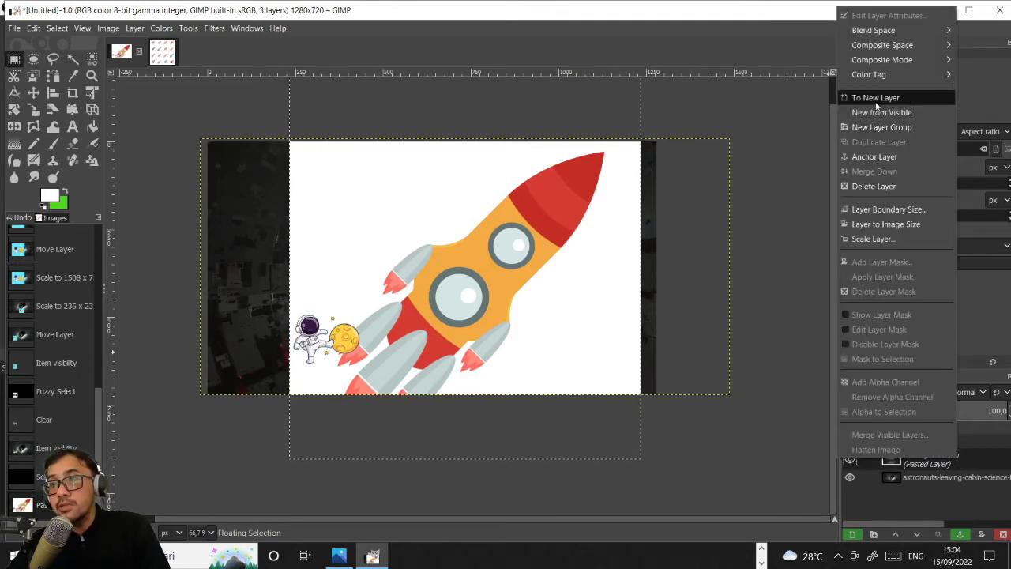
click(970, 458)
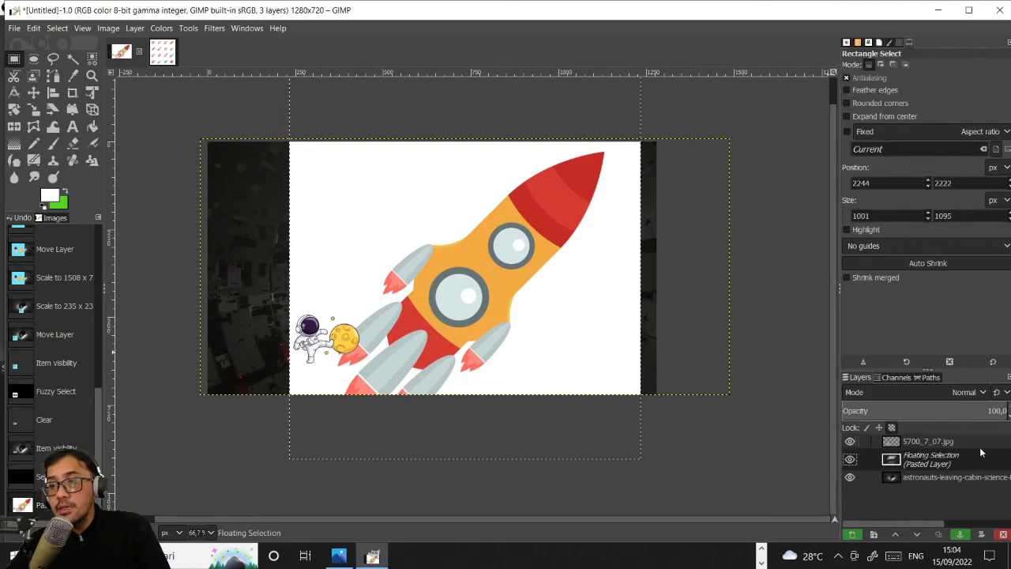
right_click(970, 459)
click(884, 94)
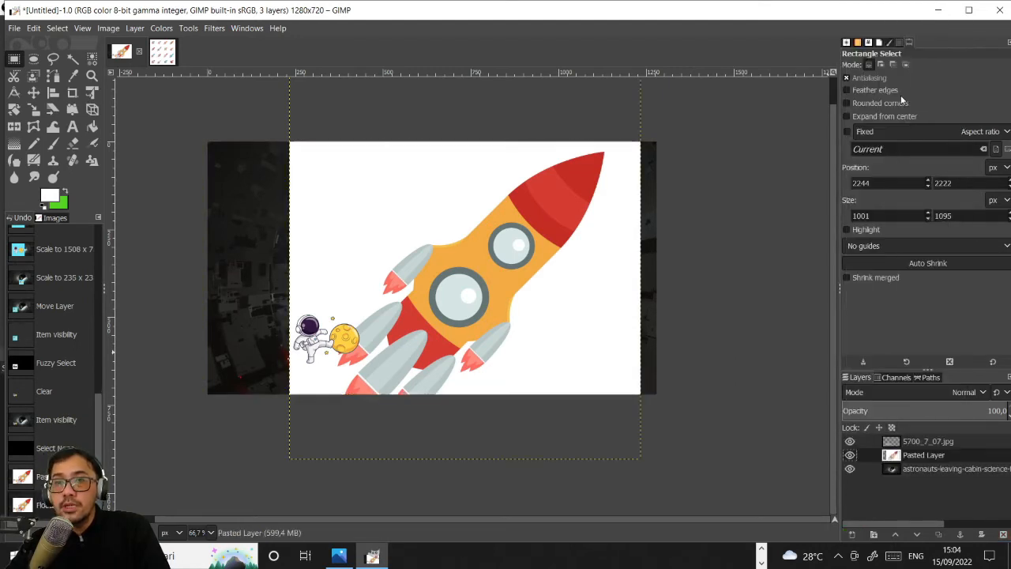
drag(953, 455, 945, 443)
- Scale the pasted rocket layer to about 256 × 280 px and move it to the lower-right part of the canvas
scroll(524, 287, down, 2)
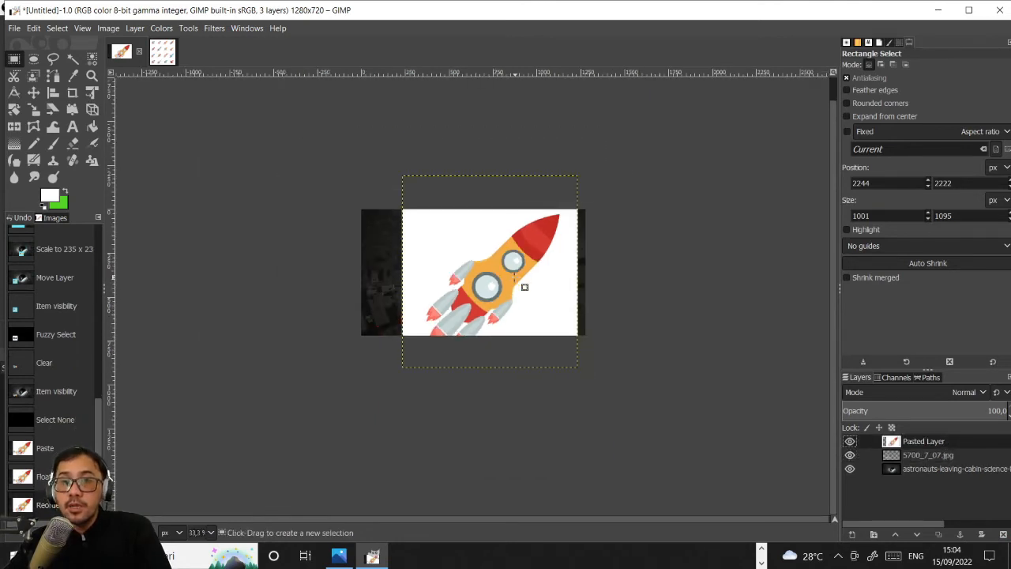
scroll(525, 286, up, 1)
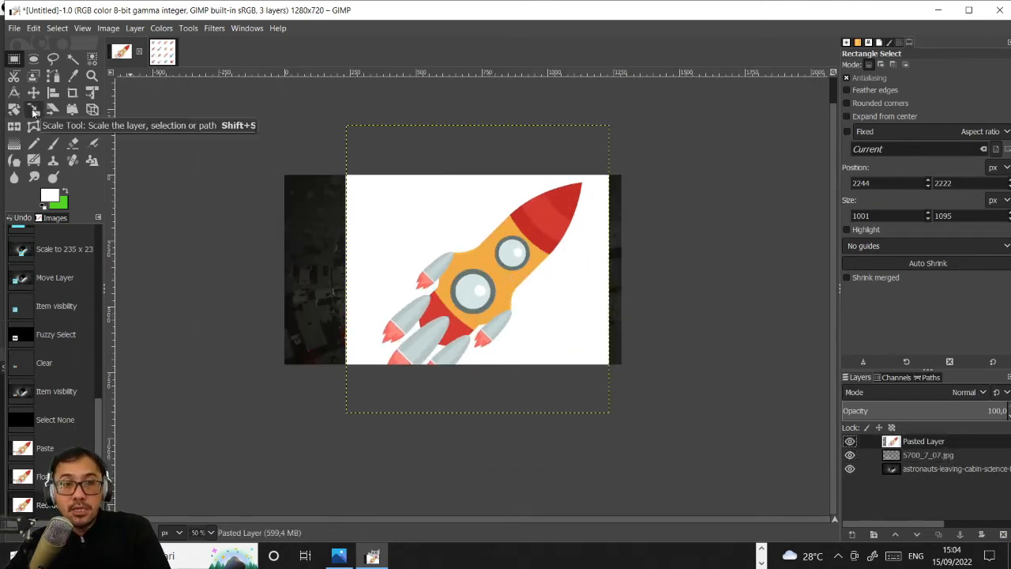
click(34, 111)
drag(350, 135, 586, 367)
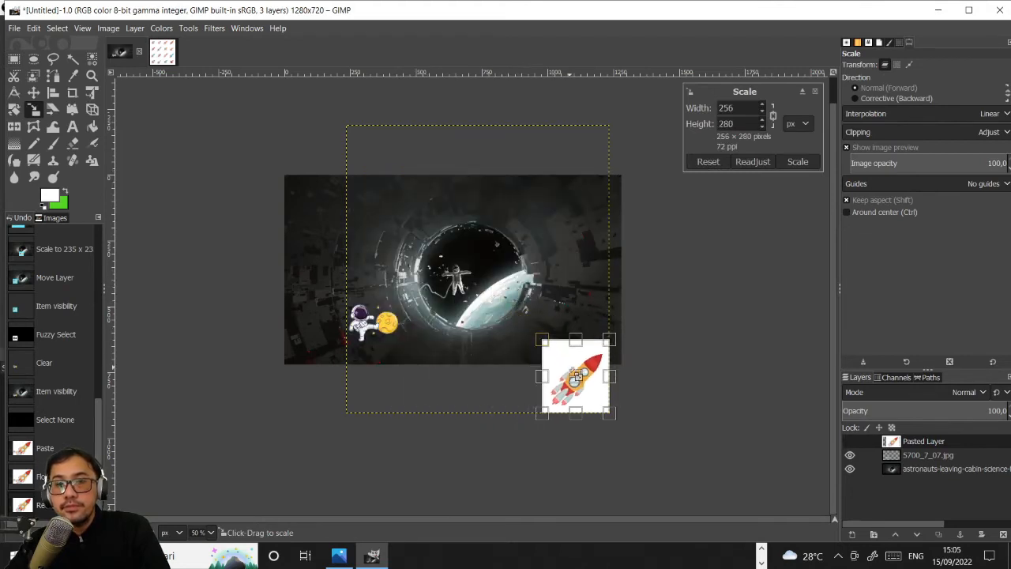
key(Return)
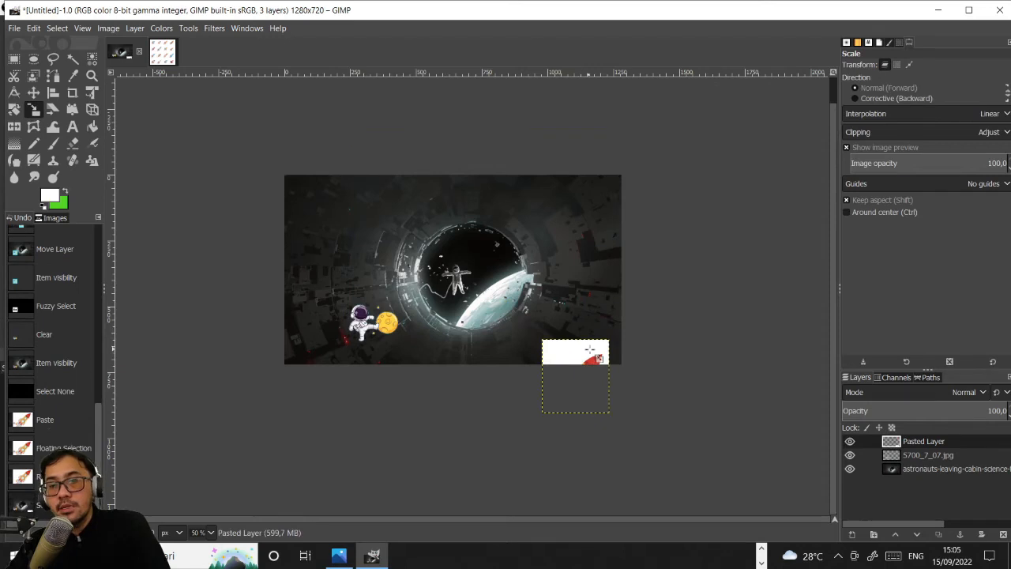
click(33, 92)
drag(597, 363, 578, 307)
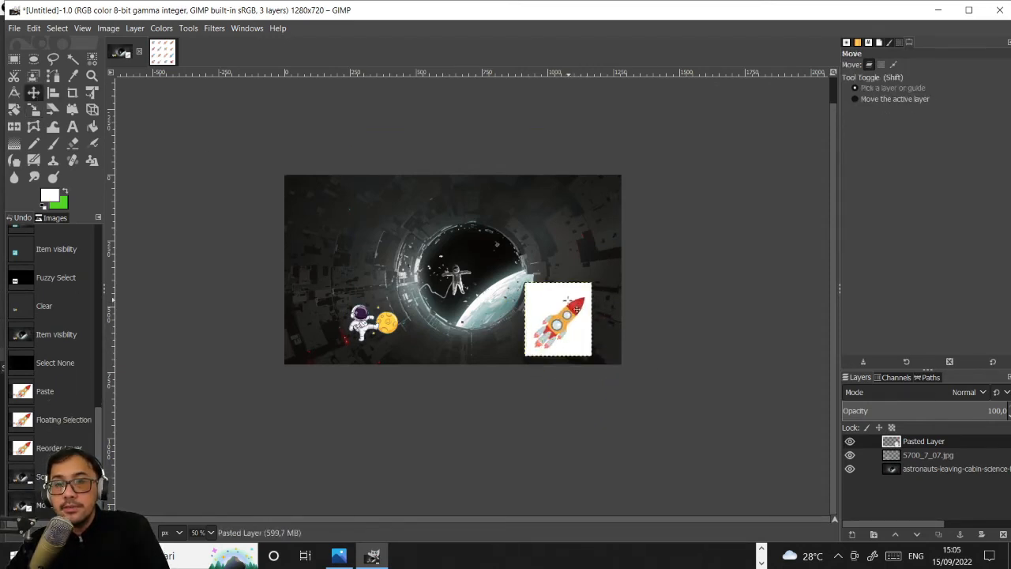
- Delete the white background around the rocket using Fuzzy Select, and make the astronaut painting the active layer
scroll(566, 331, up, 3)
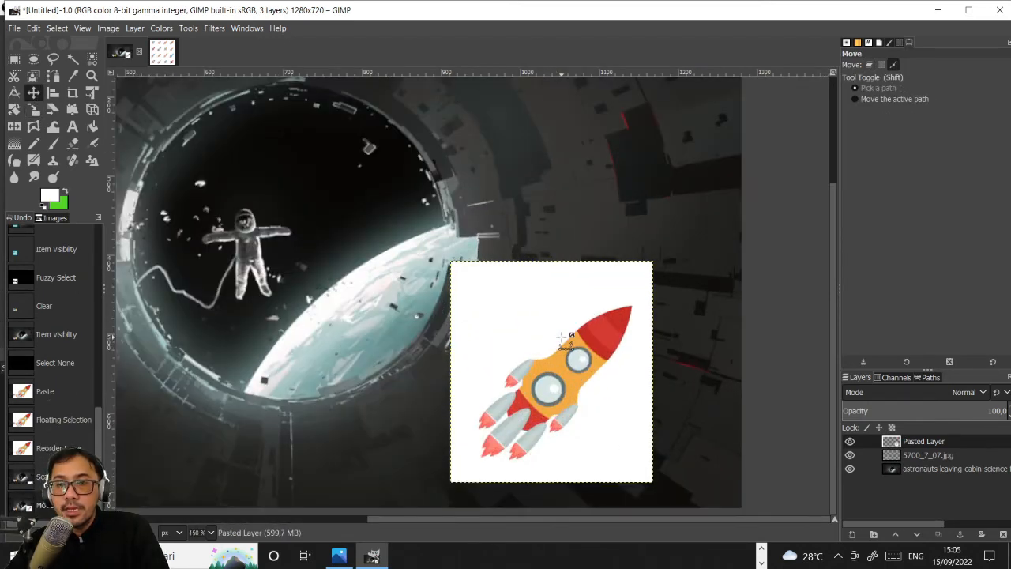
click(73, 58)
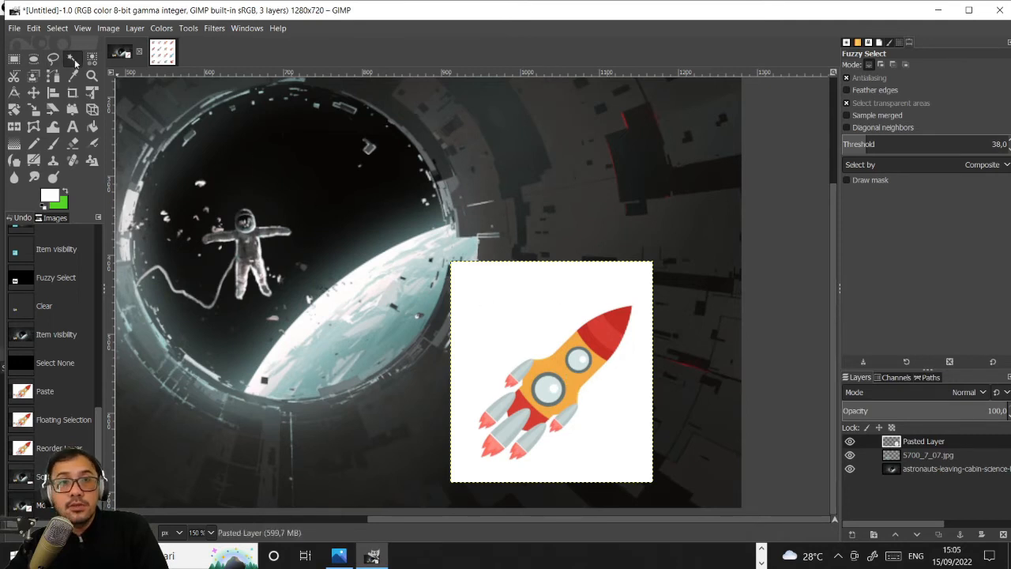
click(537, 294)
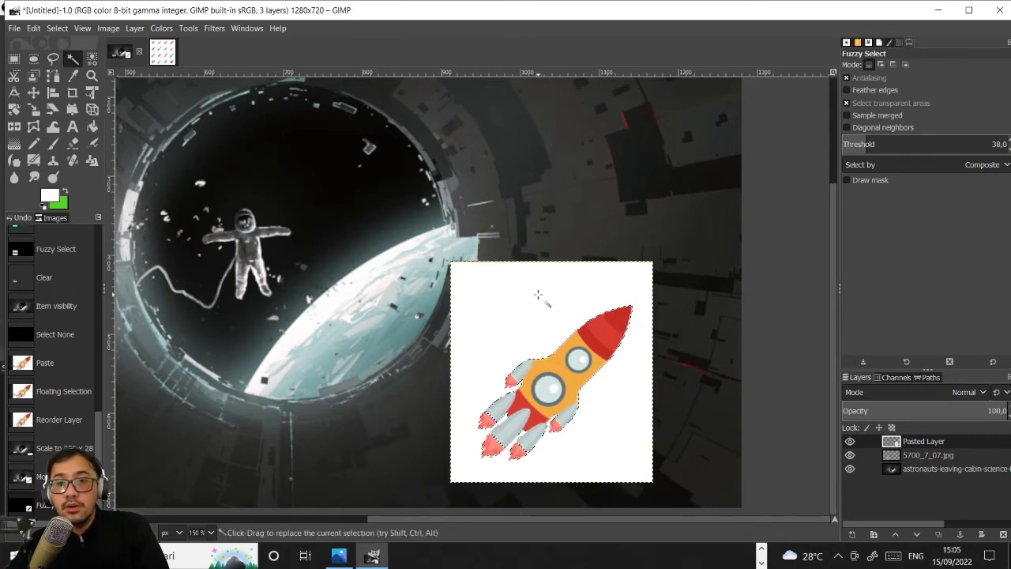
key(Delete)
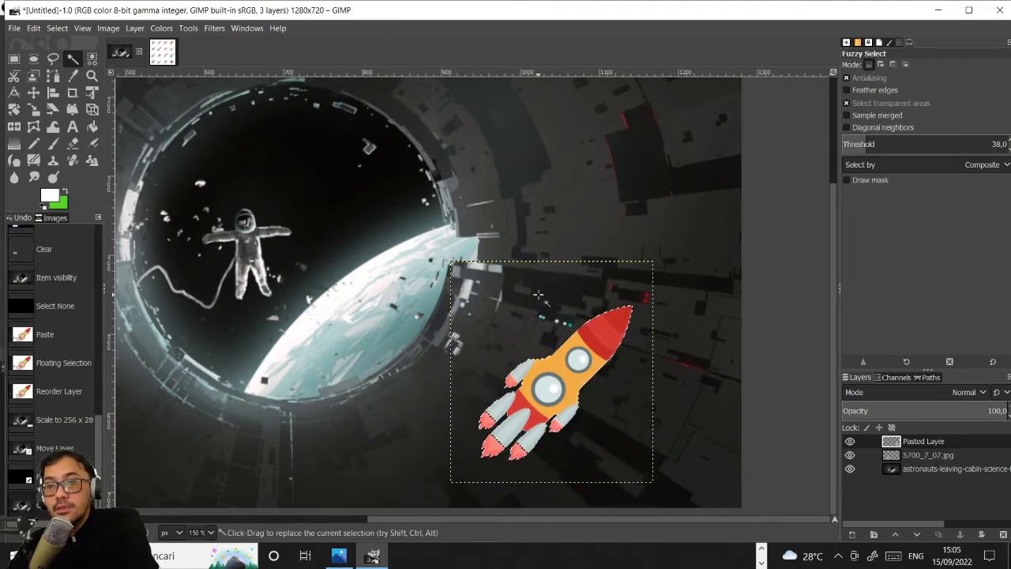
scroll(537, 295, down, 2)
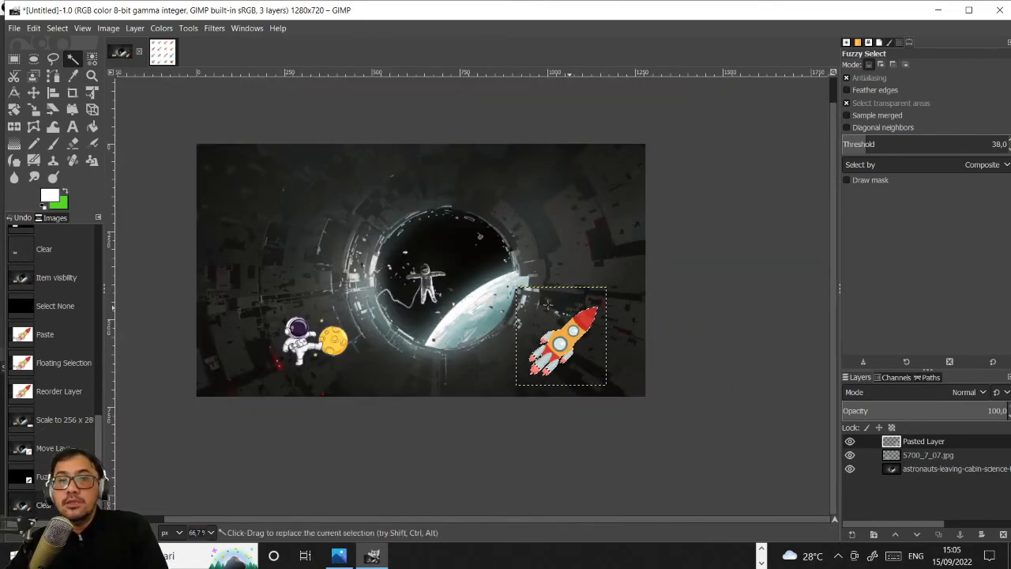
click(934, 467)
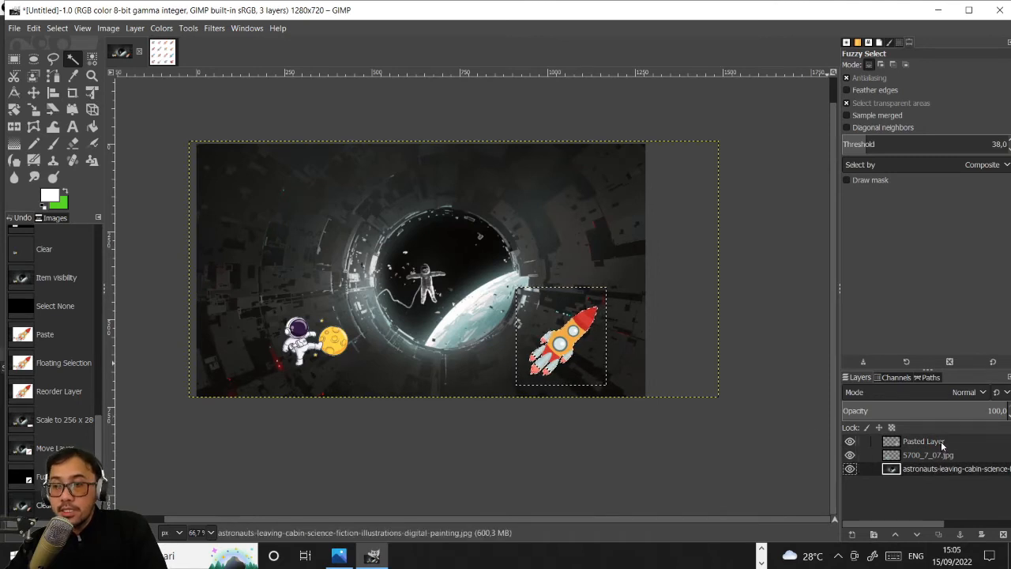
- Make the rocket's pasted layer active and remove the selection around it
click(941, 444)
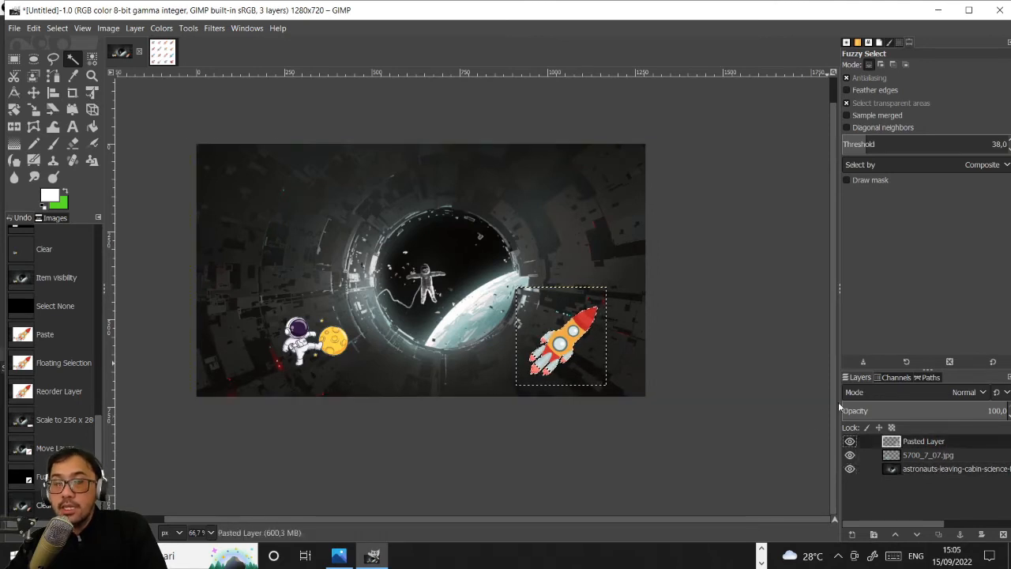
click(56, 28)
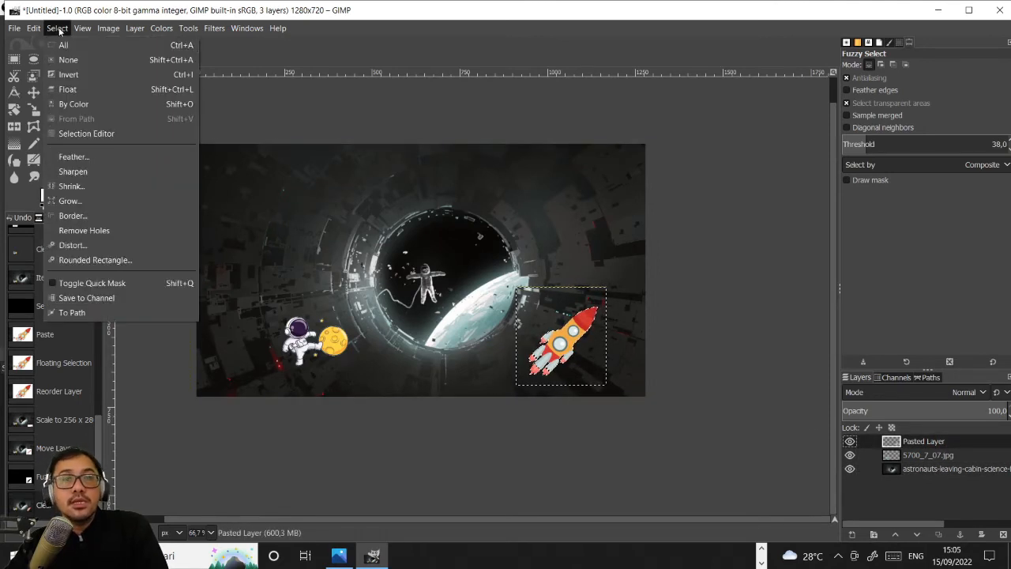
click(85, 59)
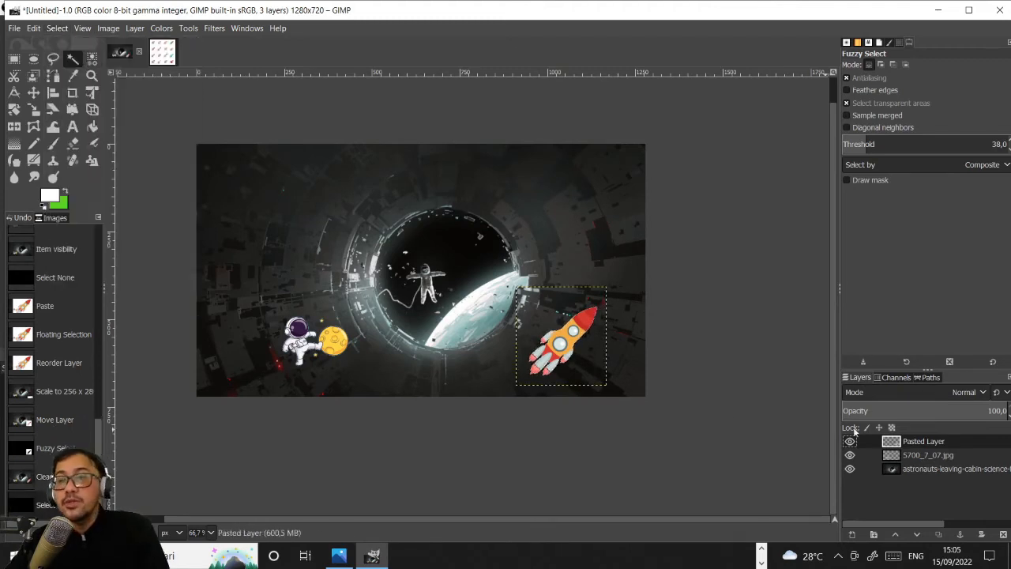
- Rename the astronaut painting layer as bg
click(946, 469)
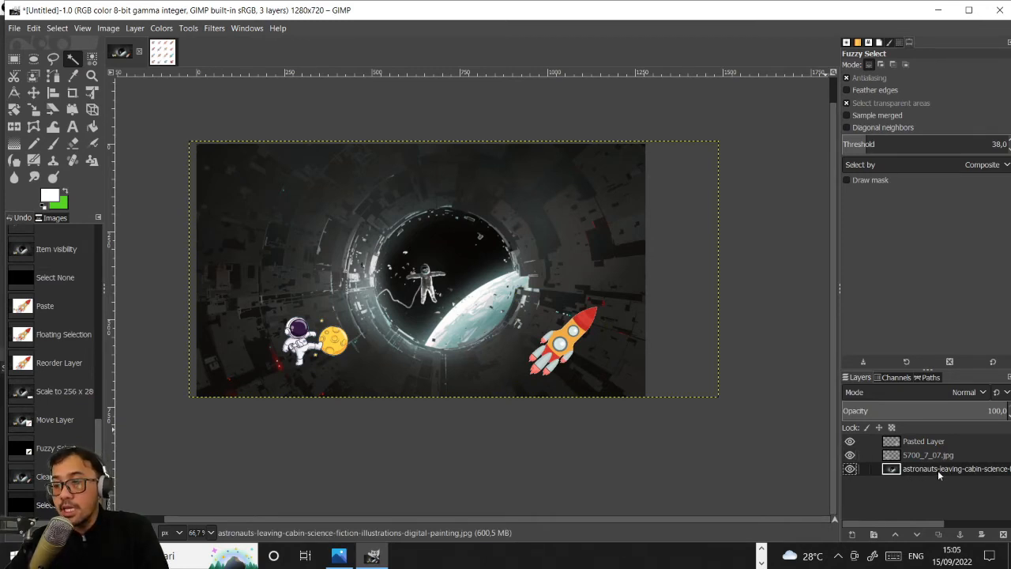
right_click(938, 470)
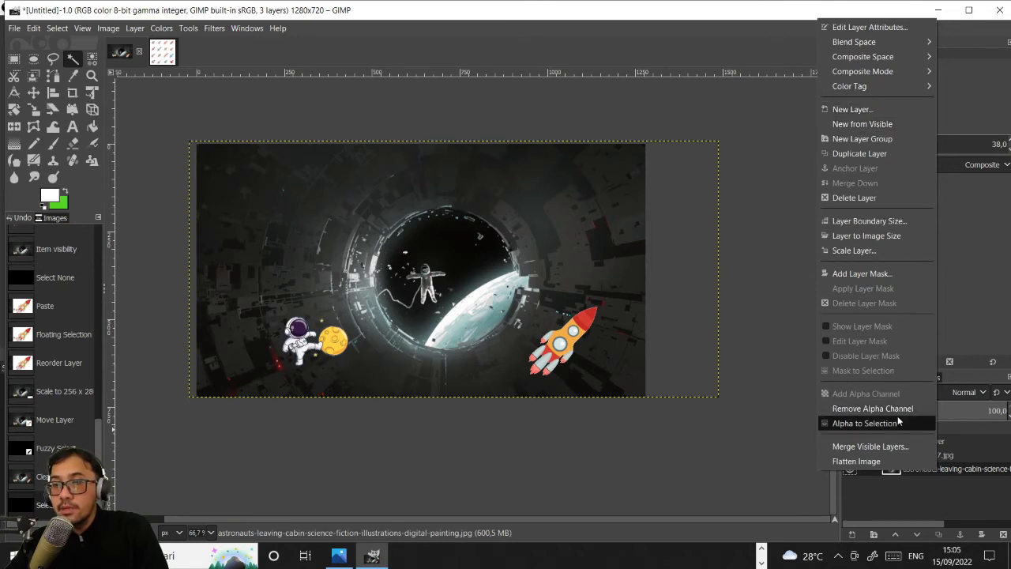
click(960, 468)
double_click(960, 468)
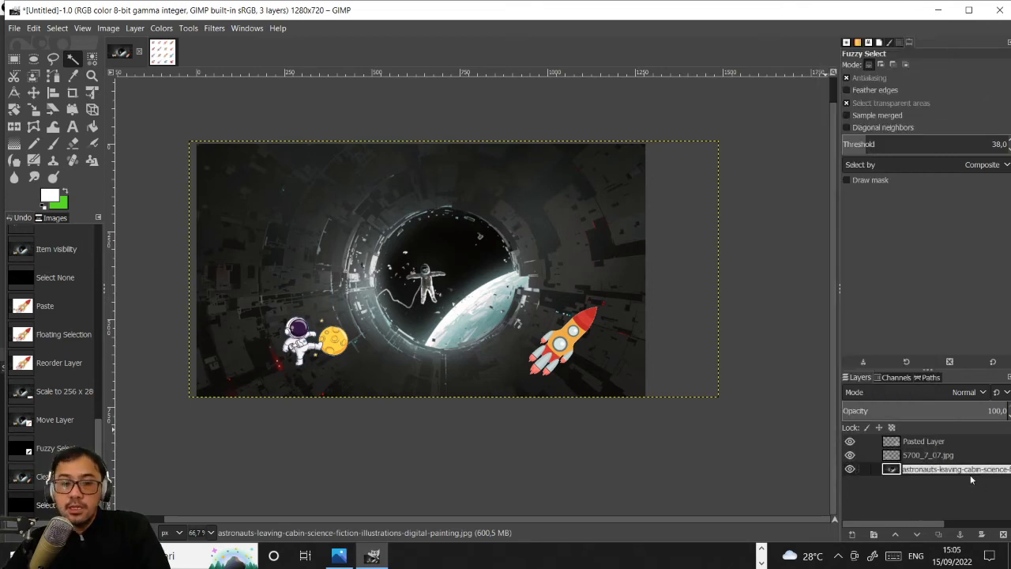
text(bg)
key(Return)
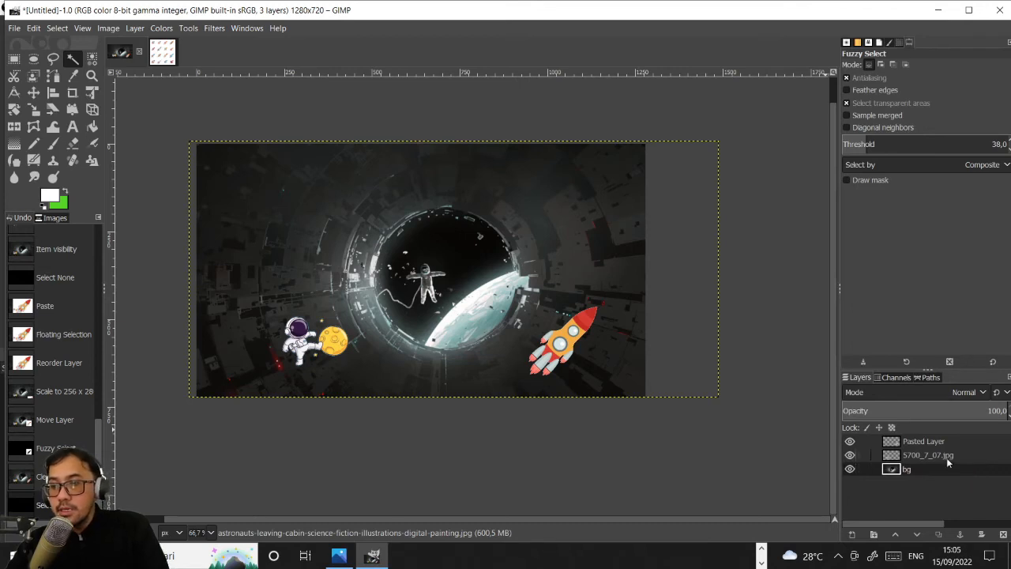
- Rename the 5700_7_07.jpg layer as ast
click(948, 462)
double_click(948, 463)
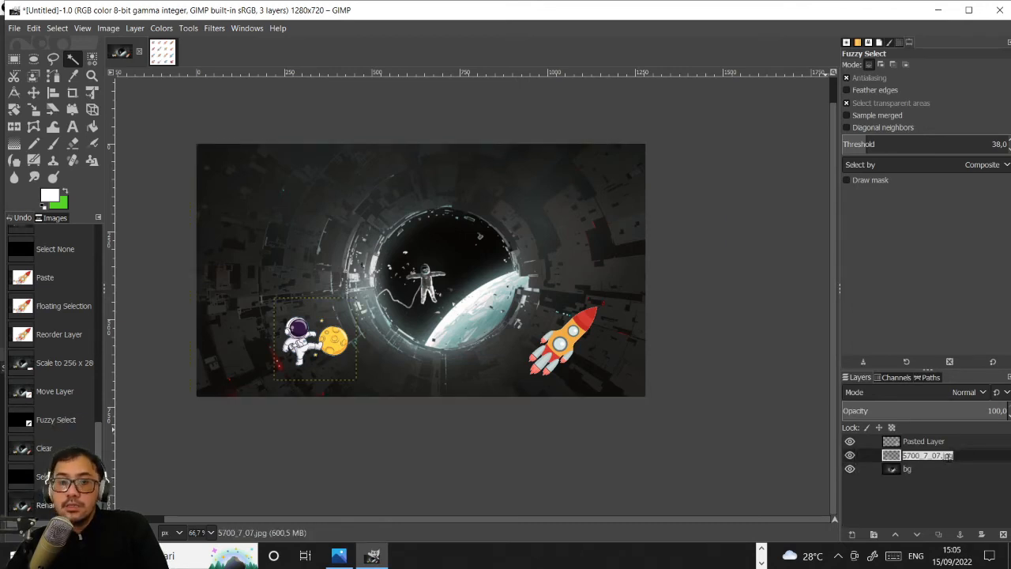
text(ast)
key(Return)
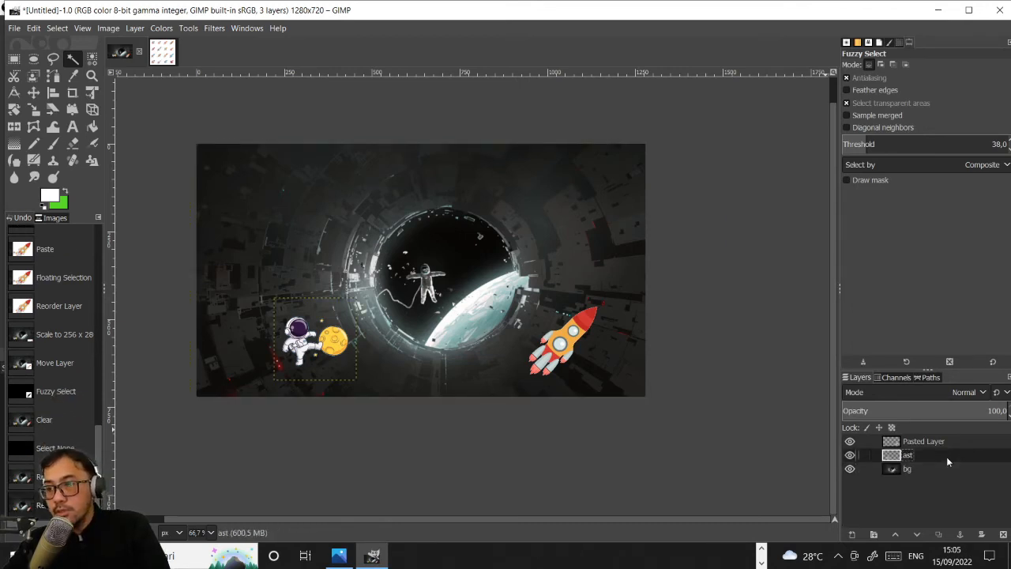
- Rename the rocket's pasted layer as roket
click(929, 441)
double_click(929, 442)
click(927, 442)
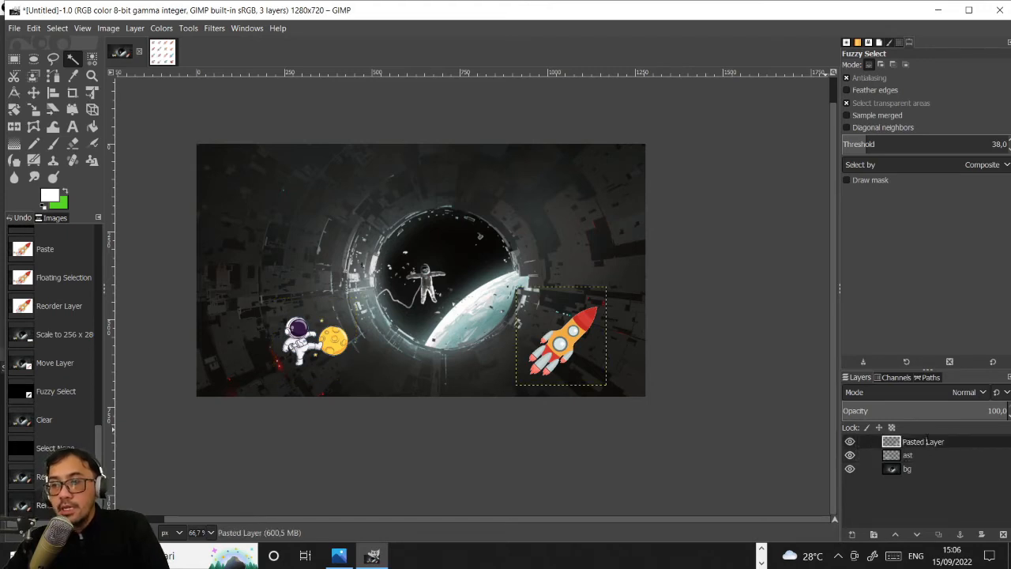
double_click(928, 442)
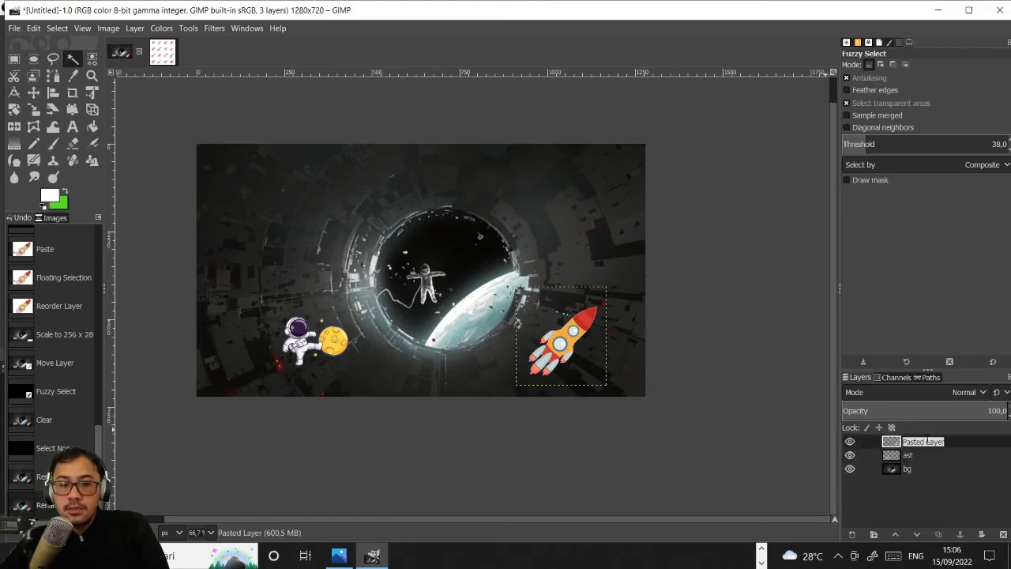
text(roket)
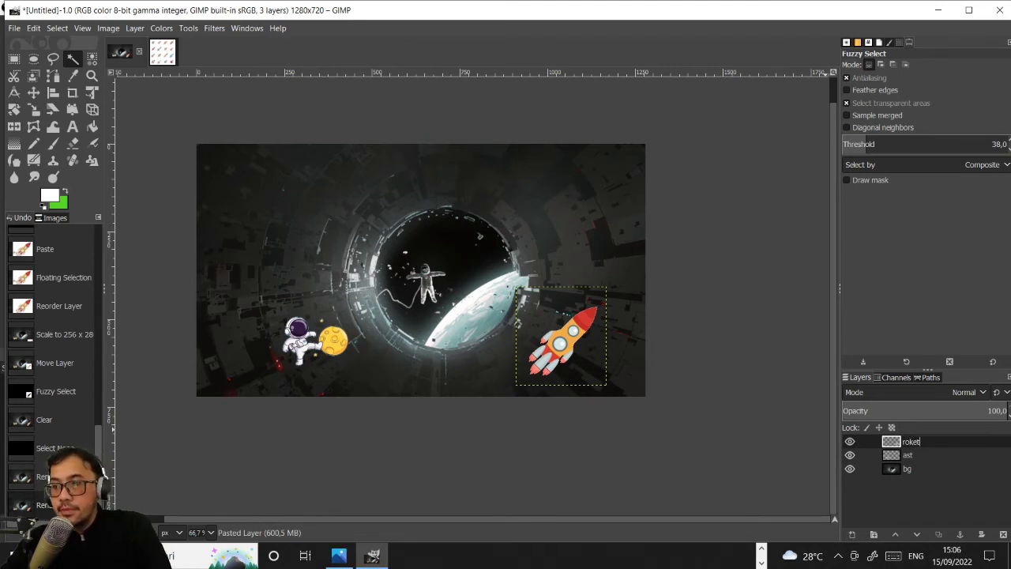
key(Return)
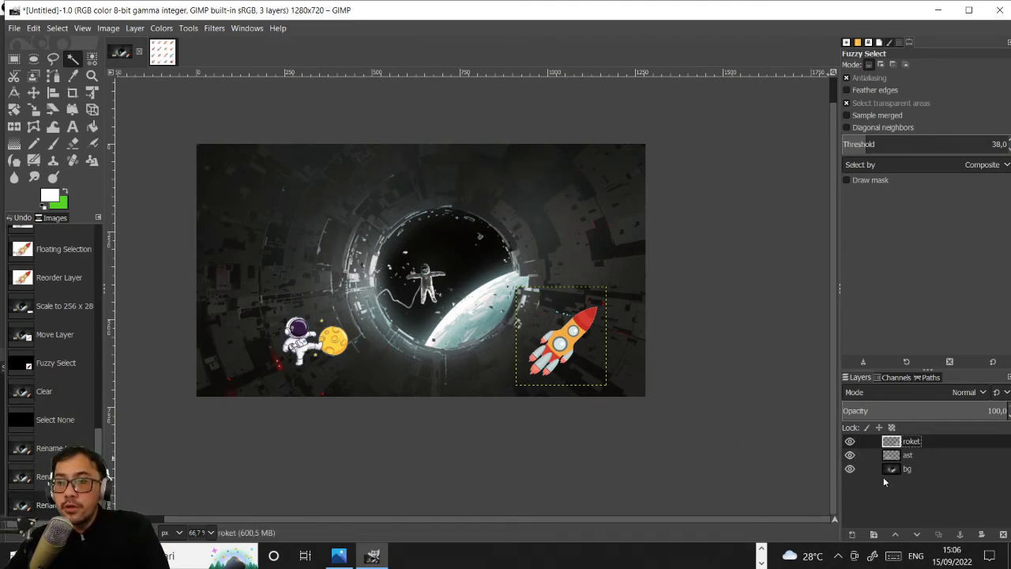
- Add the text "LOST IN" in the upper-left area of the image, directly above the bg layer
click(910, 469)
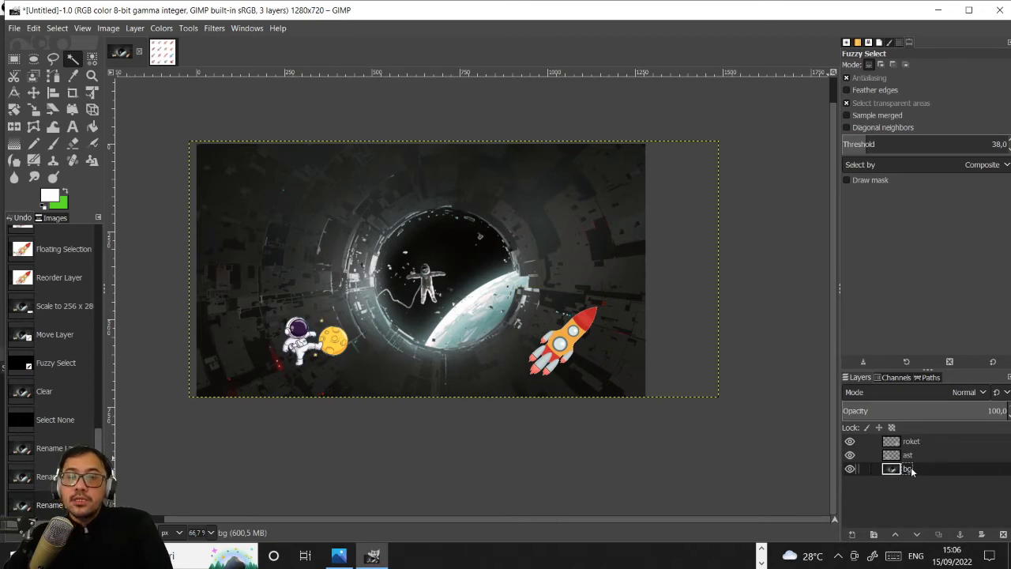
click(73, 127)
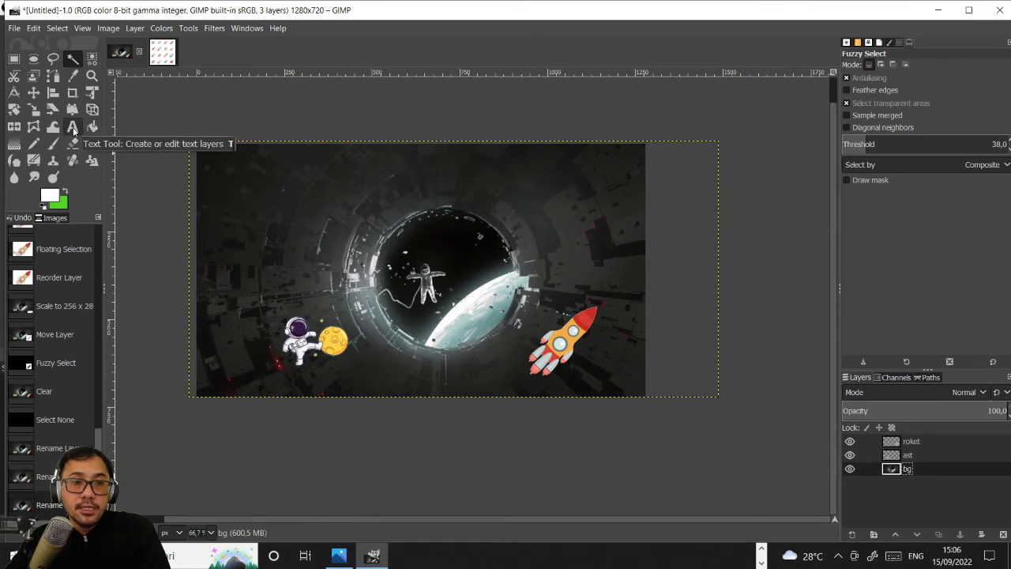
click(72, 128)
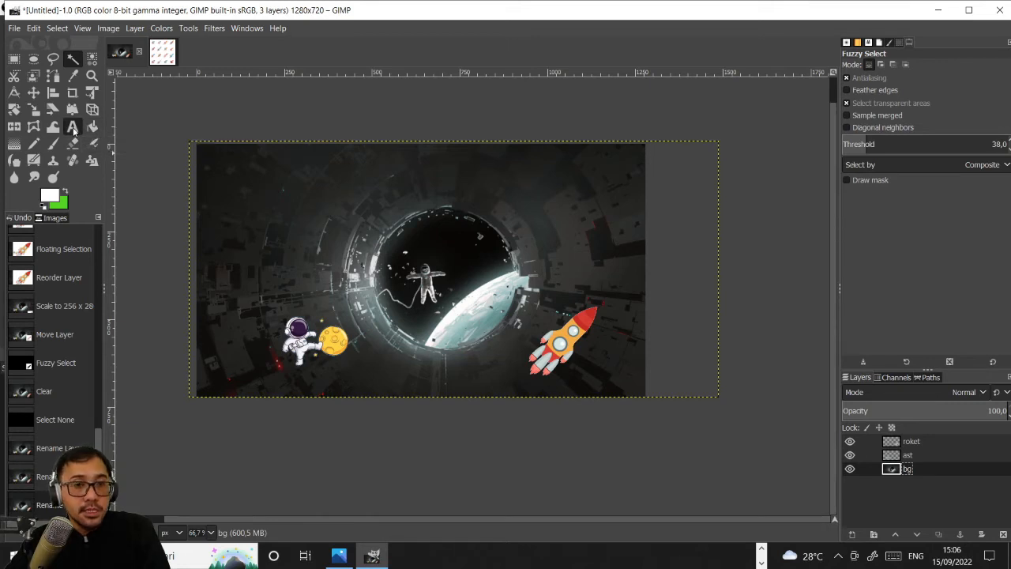
click(236, 179)
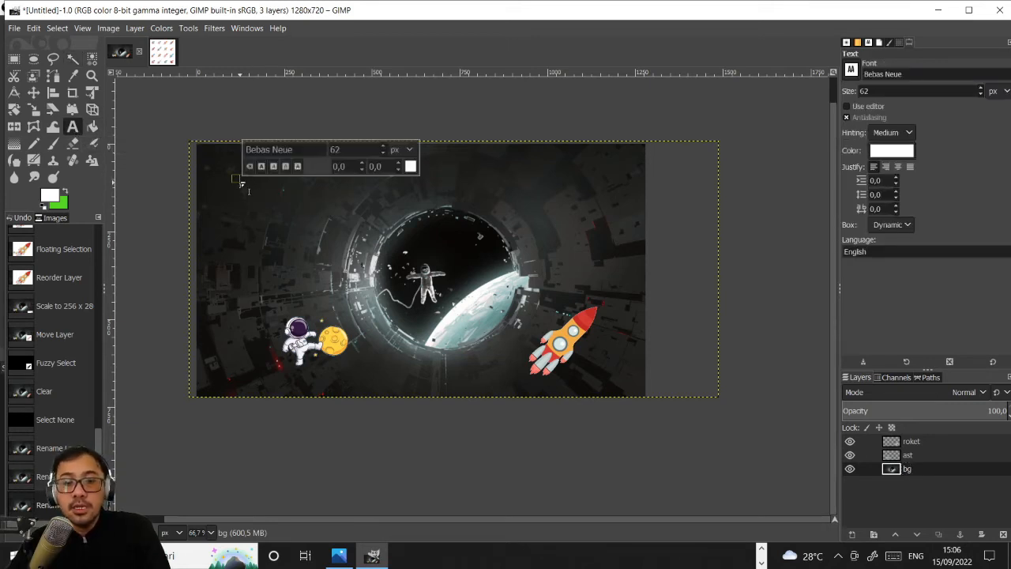
text(LPST)
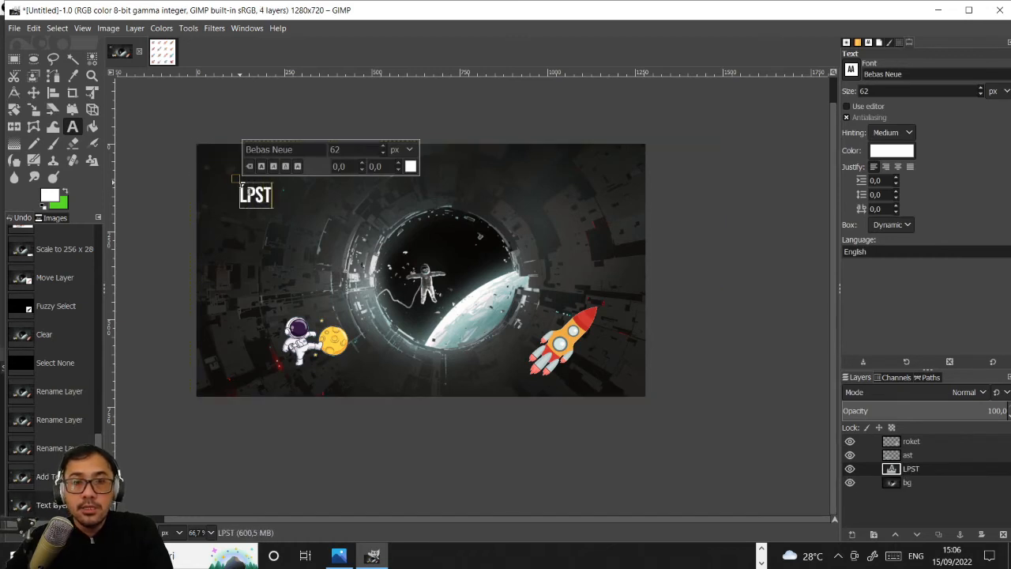
key(BackSpace)
key(BackSpace)
key(BackSpace)
text(OS)
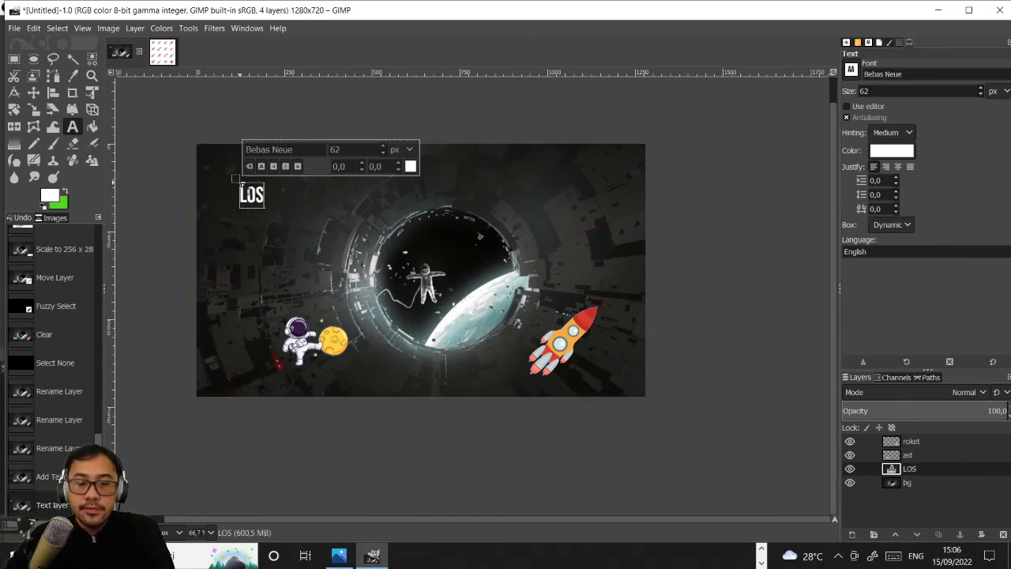
text(T)
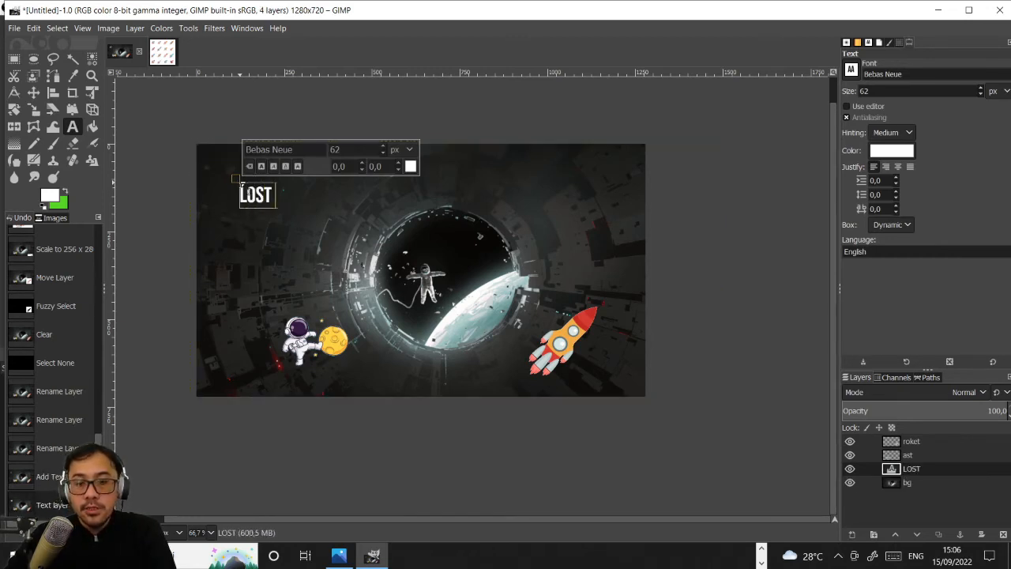
text( IN)
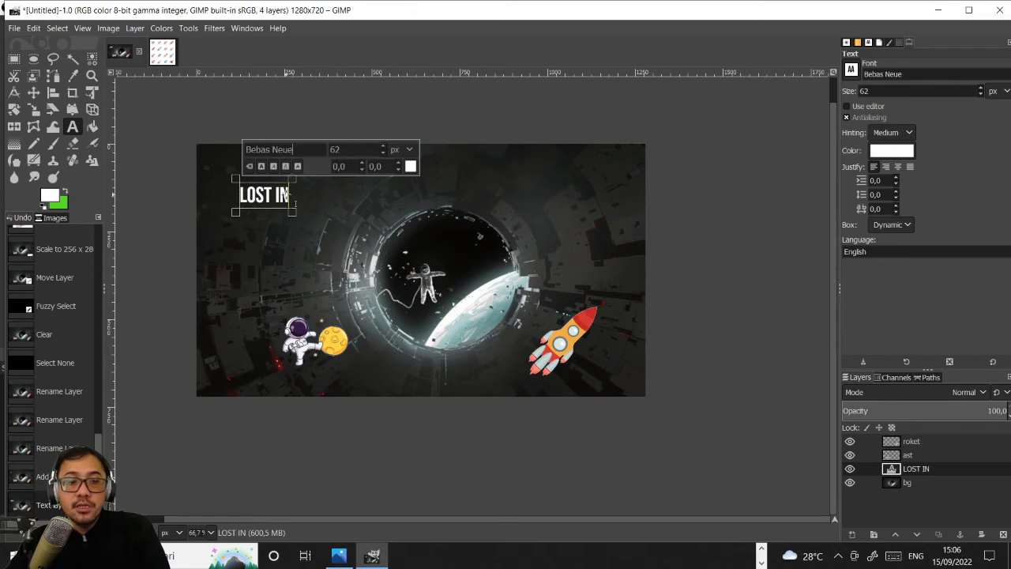
- Select all characters of the LOST IN text for formatting
key(ctrl+a)
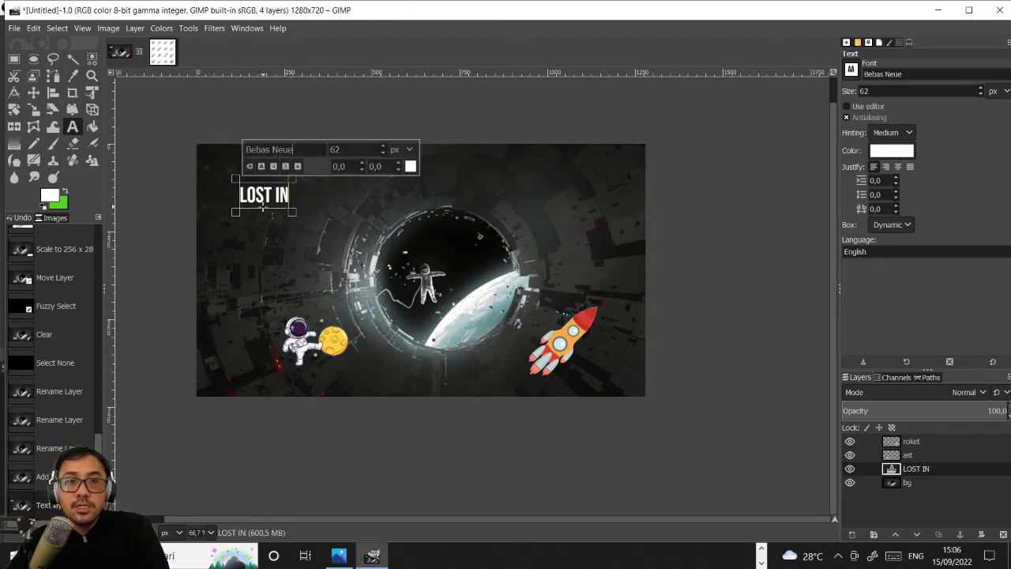
drag(240, 194, 293, 193)
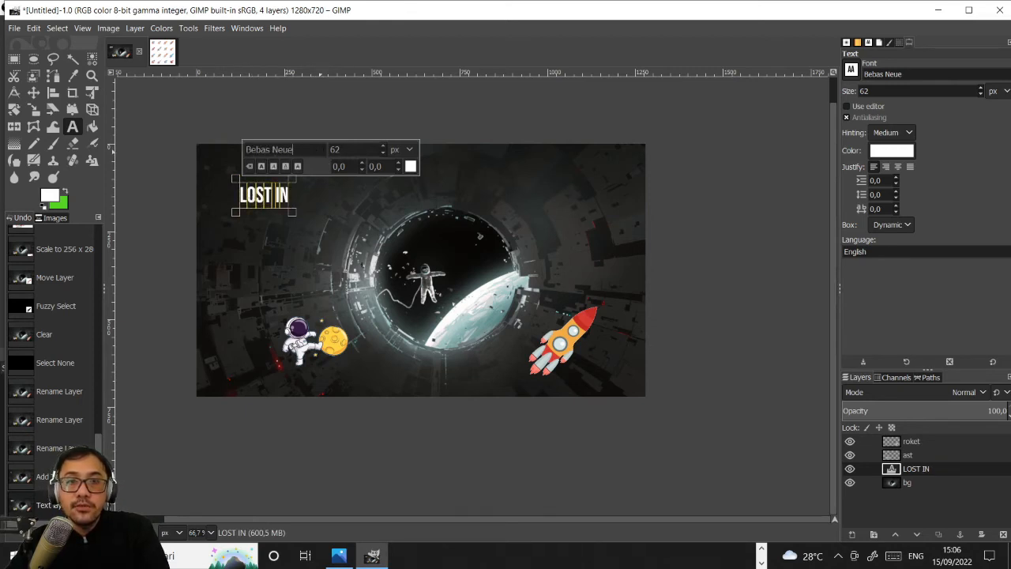
key(ctrl+a)
click(322, 150)
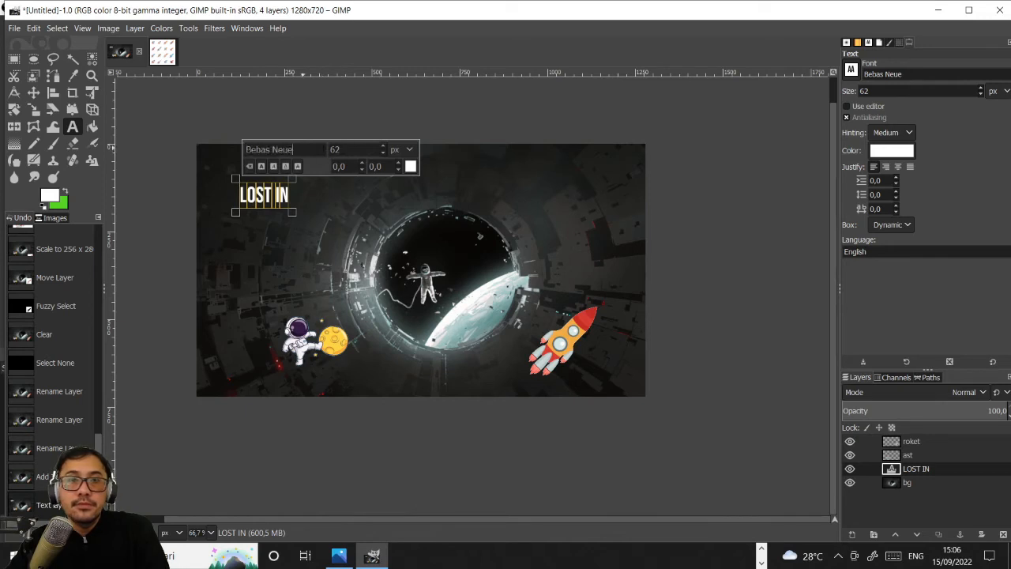
- Try the strikethrough style on the selected LOST IN text and remove it again
click(250, 167)
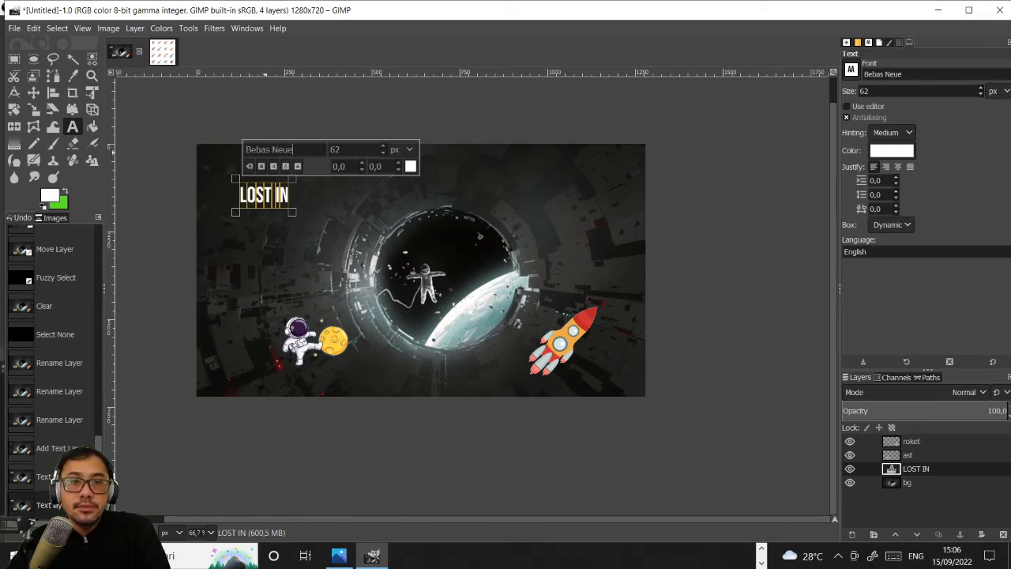
click(298, 166)
click(250, 169)
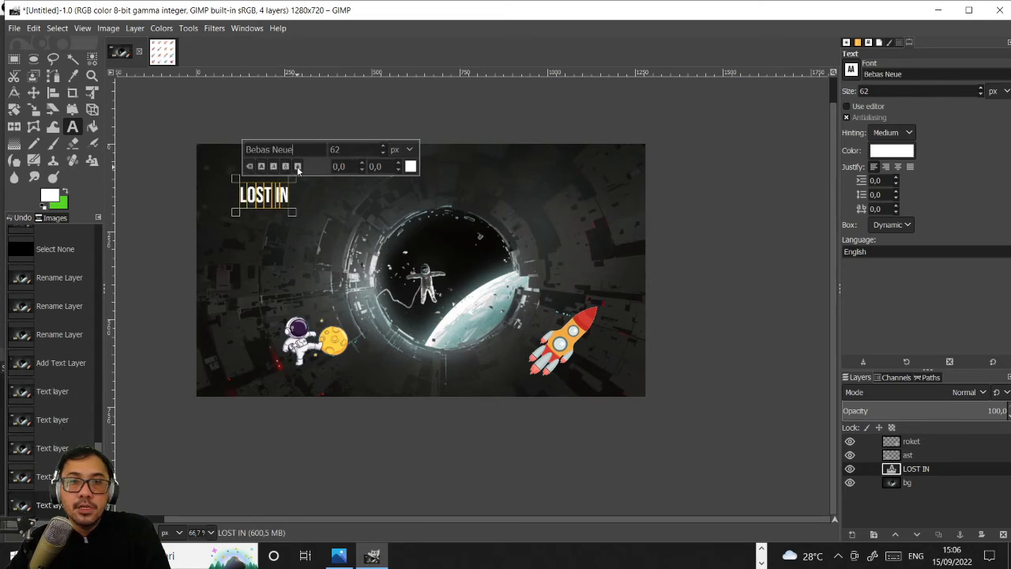
click(298, 168)
click(298, 166)
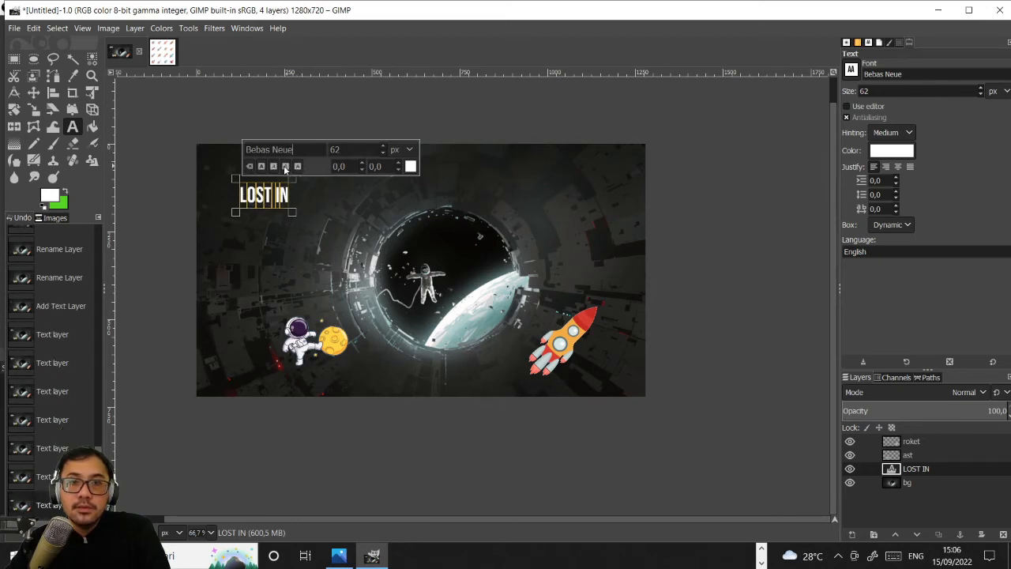
click(298, 167)
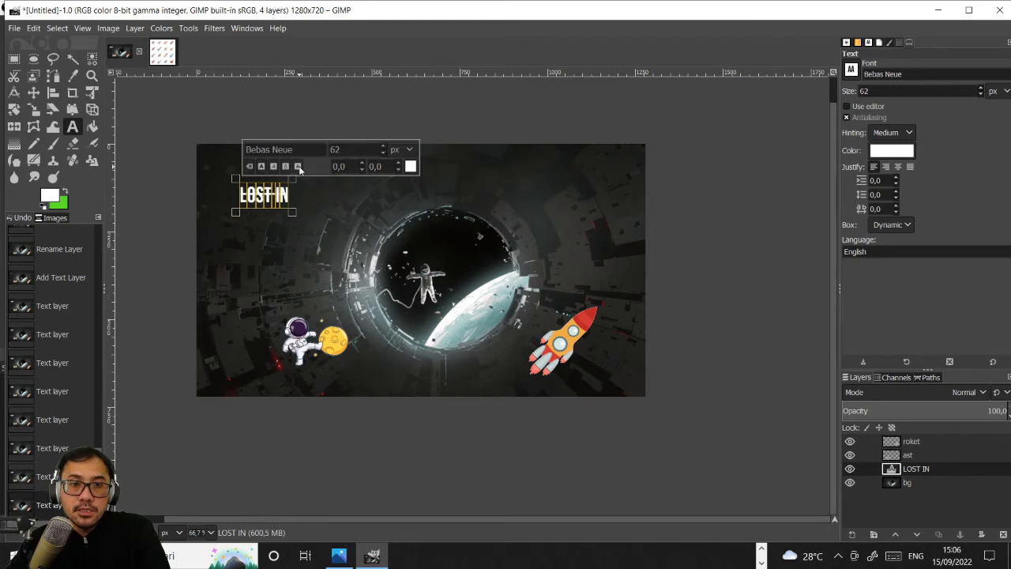
click(298, 167)
- Make the selected LOST IN text italic and change its color to bright yellow
click(274, 167)
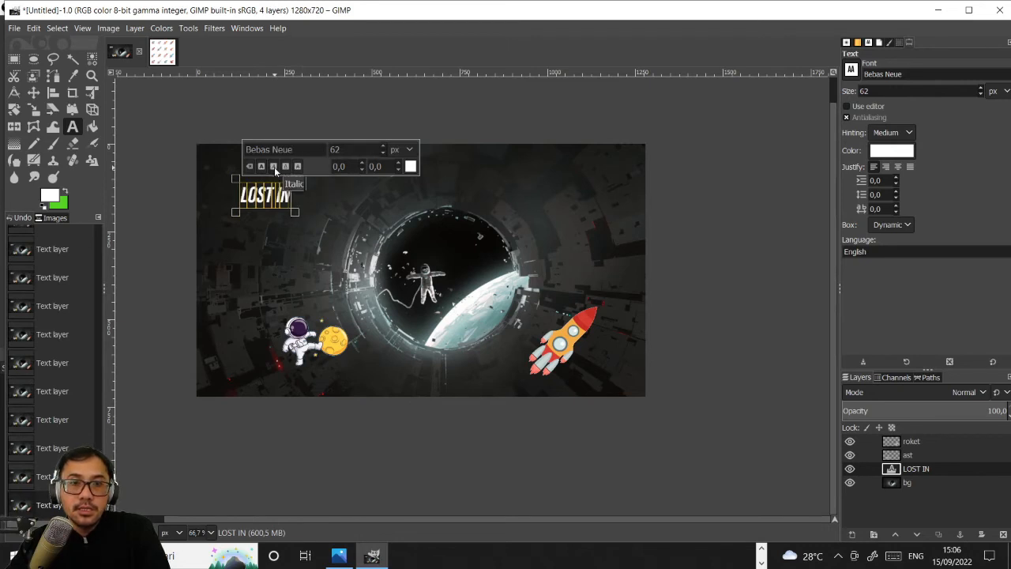
click(410, 166)
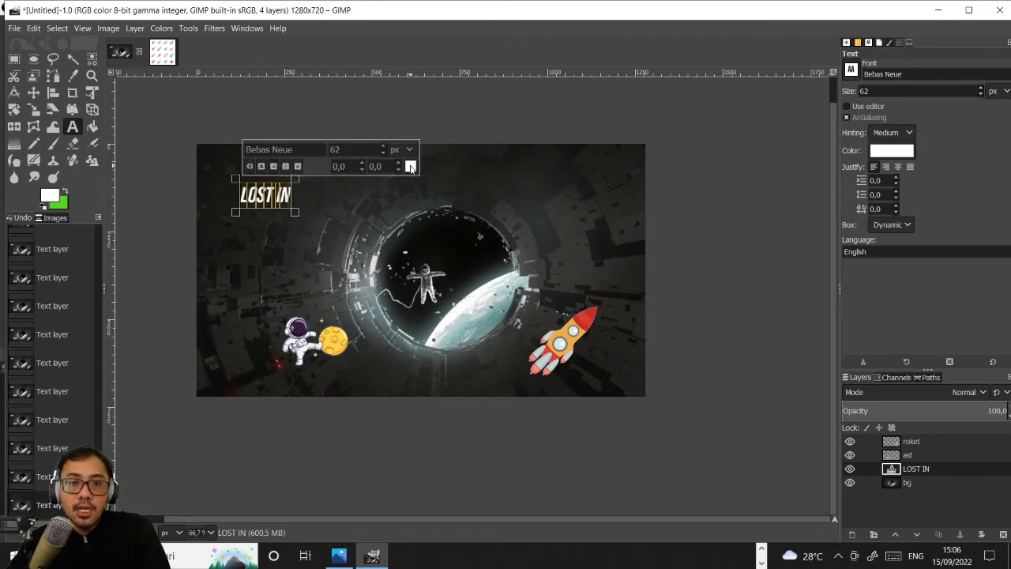
click(331, 120)
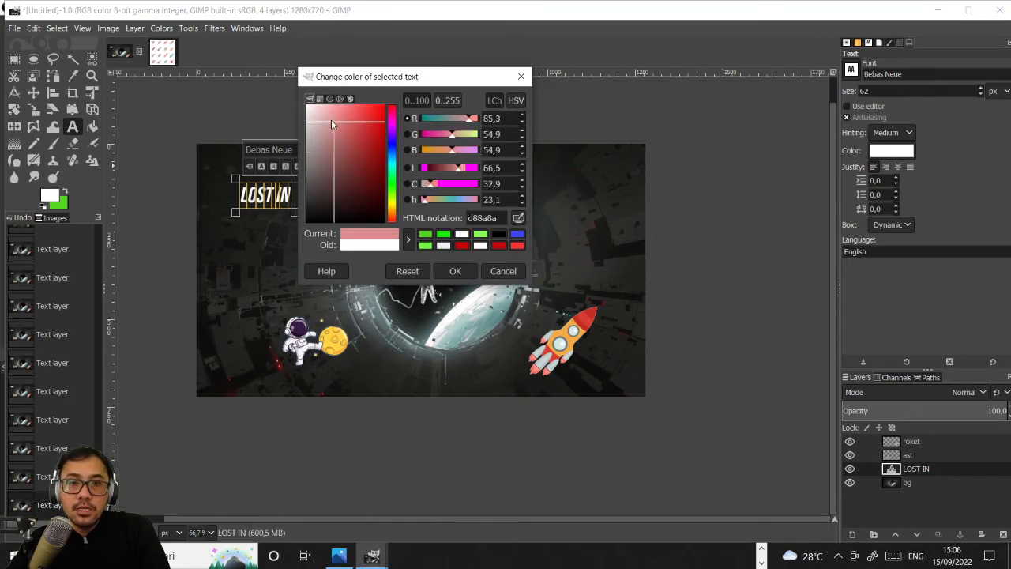
click(393, 204)
click(375, 140)
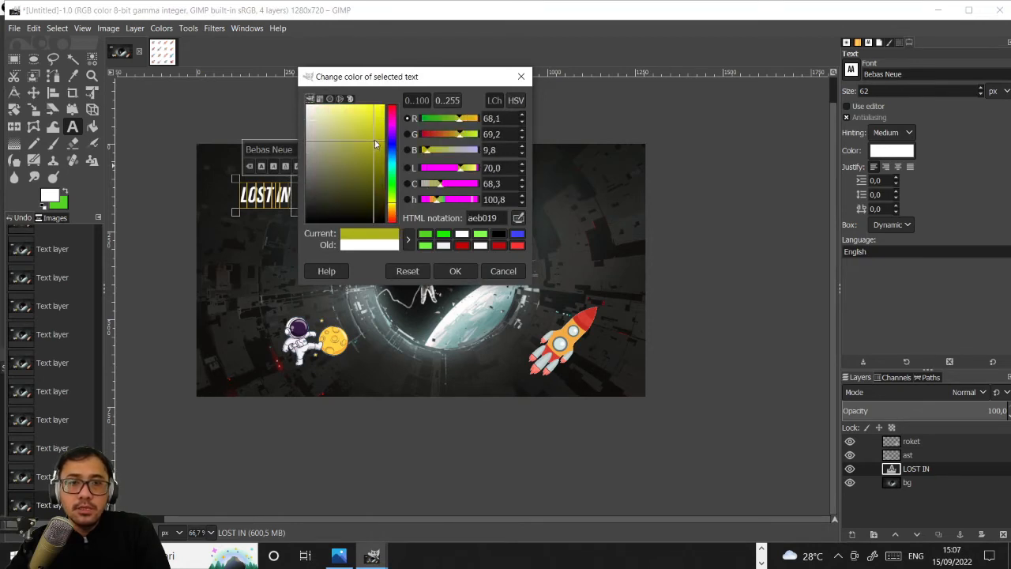
click(384, 116)
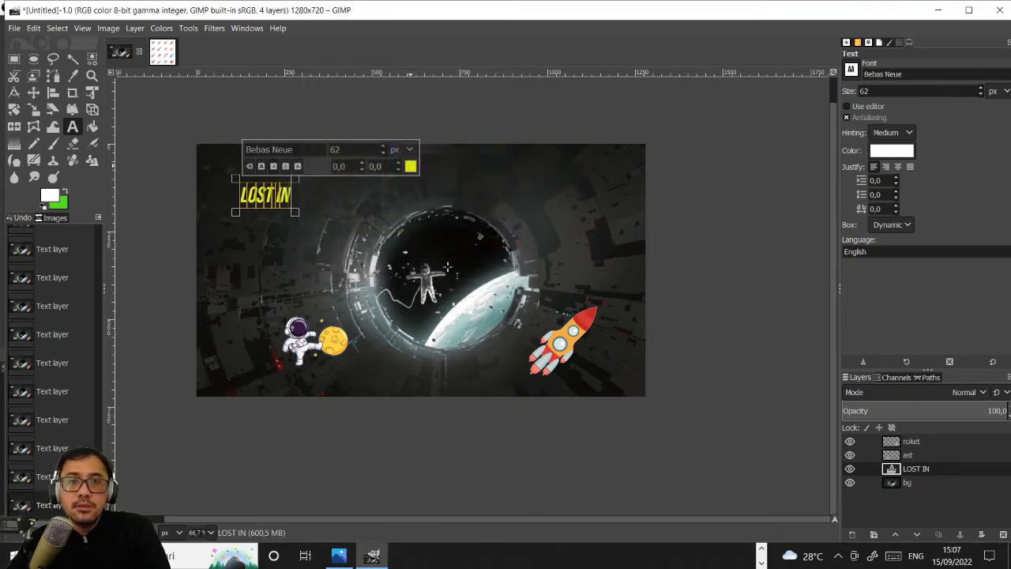
click(451, 271)
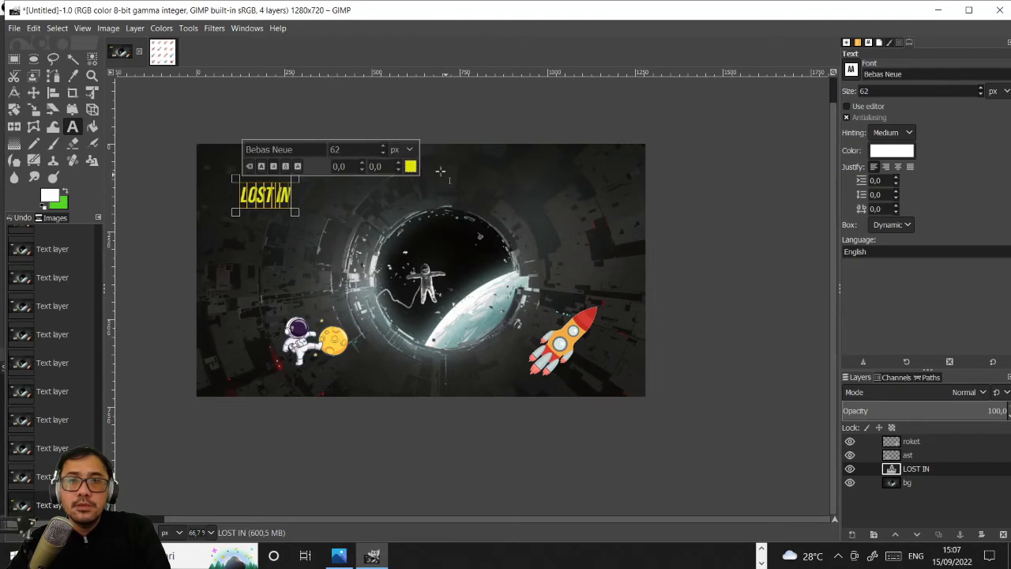
- Increase the font size of the selected LOST IN text to 65 px
click(382, 145)
click(383, 146)
click(391, 150)
click(388, 156)
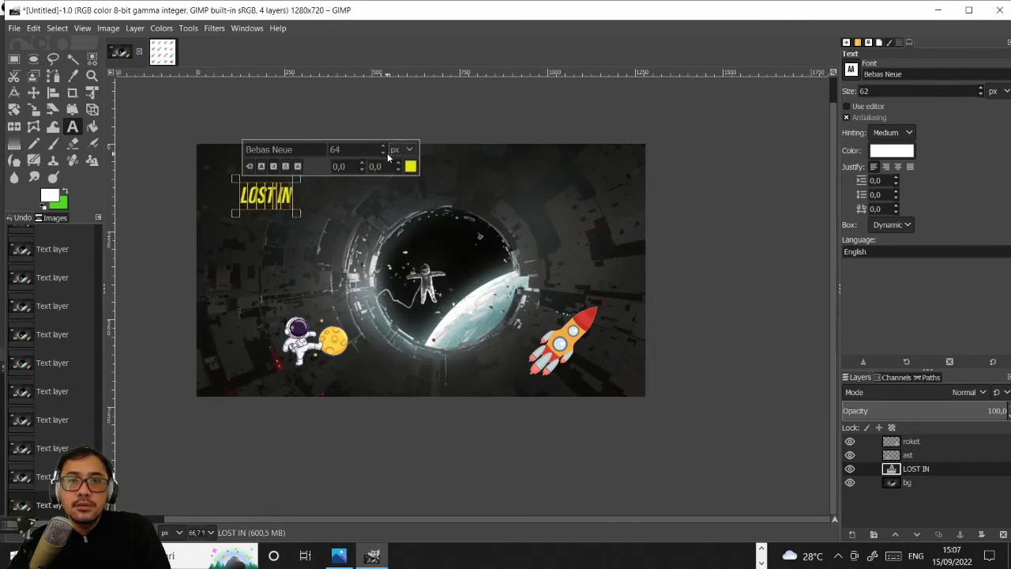
click(398, 153)
click(382, 147)
click(381, 147)
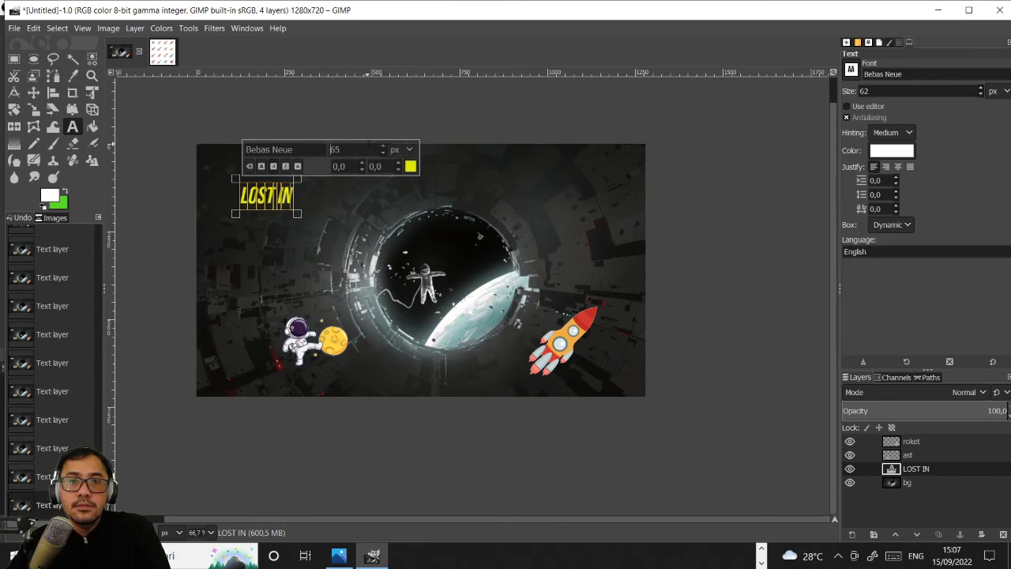
- Set the font size of the selected LOST IN text to 100 px
double_click(354, 148)
text(100)
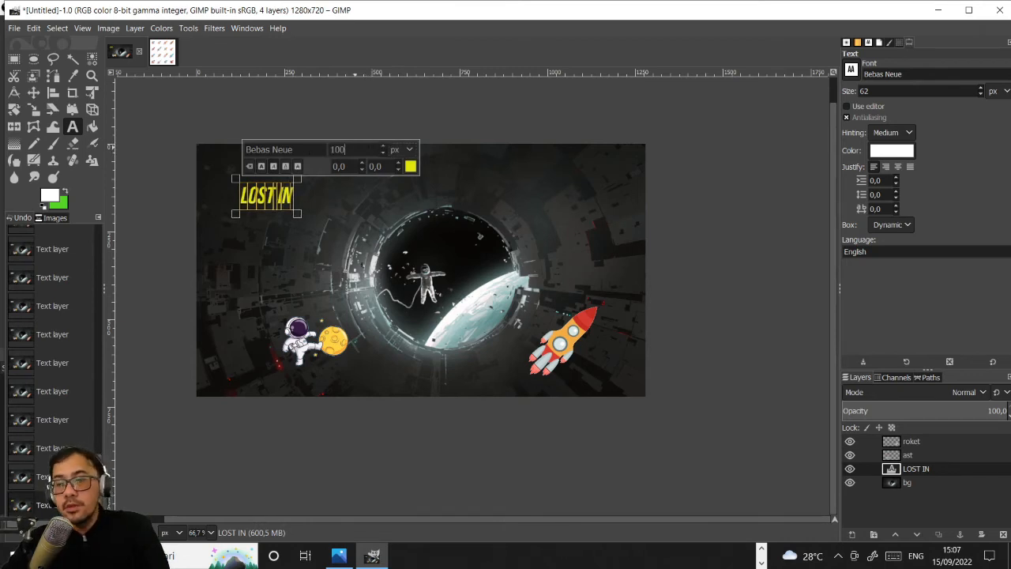
key(Return)
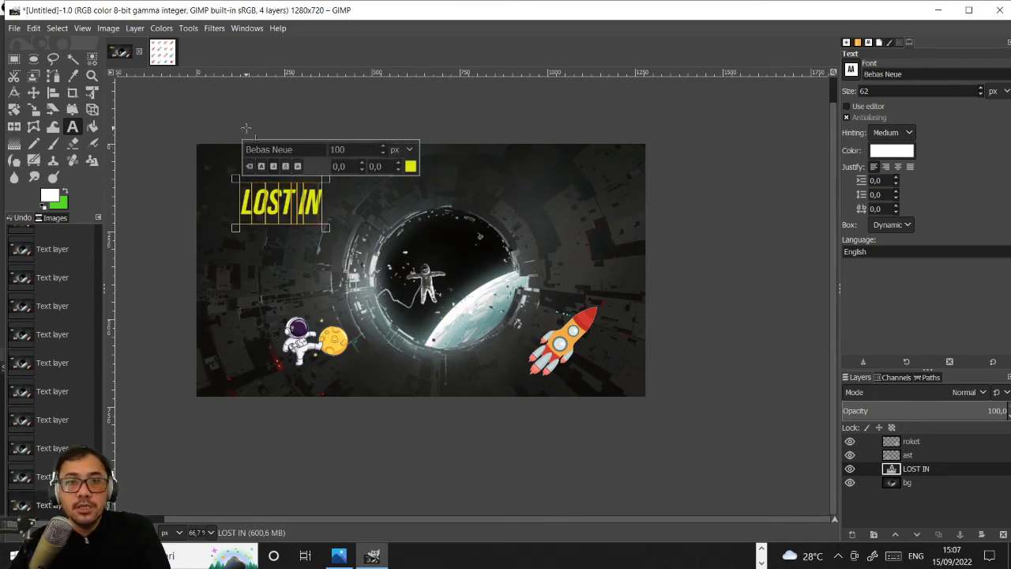
- Try the Arial font on the selected LOST IN text
drag(304, 149, 206, 145)
text(a)
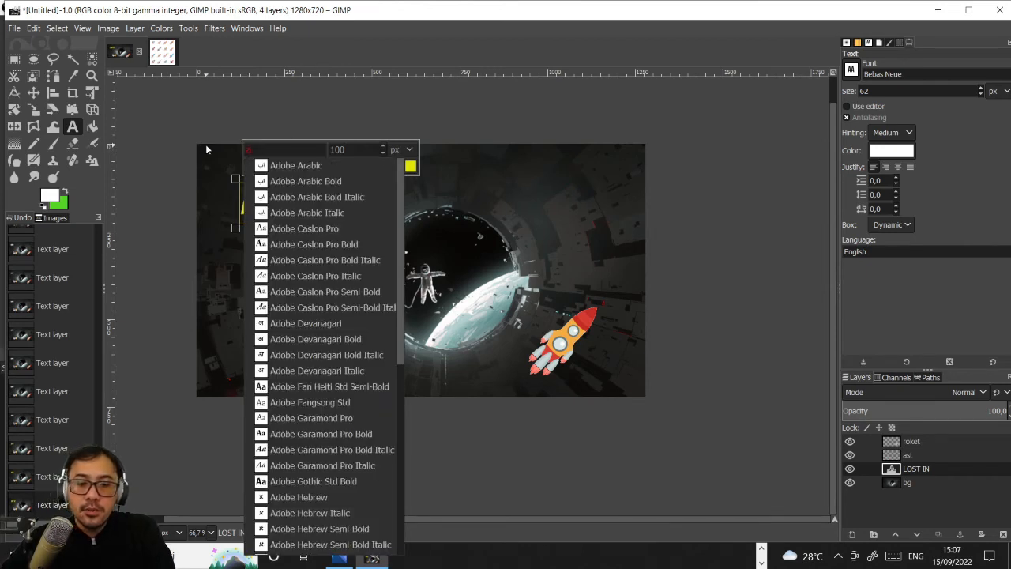
text(rial)
click(292, 167)
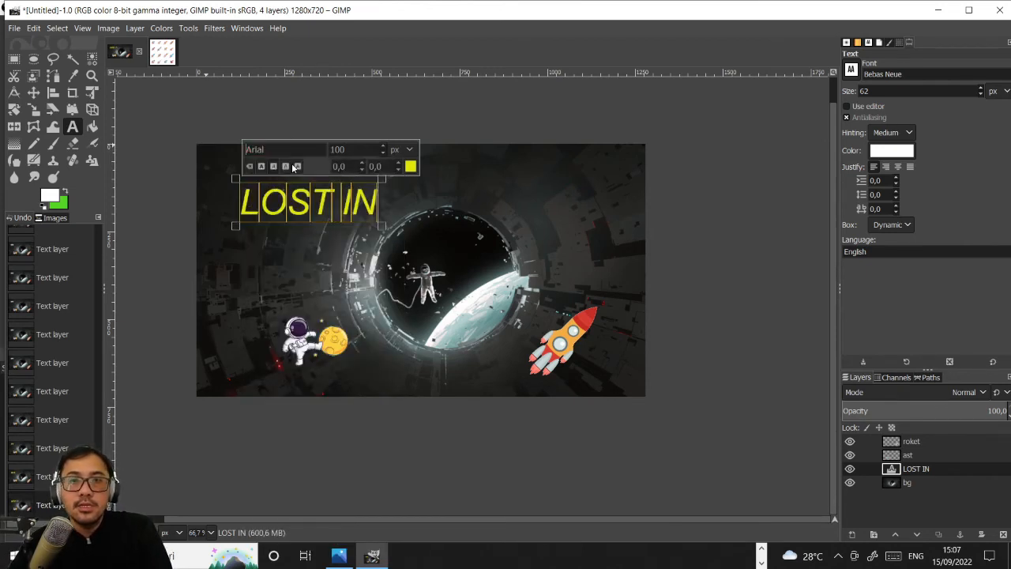
- Browse the fonts starting with A for the selected LOST IN text
double_click(321, 151)
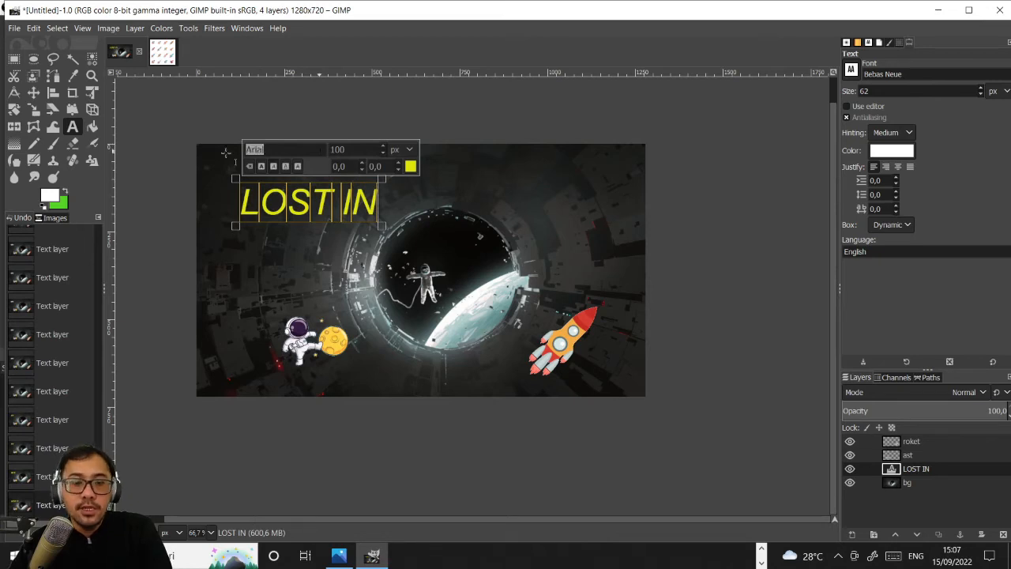
key(BackSpace)
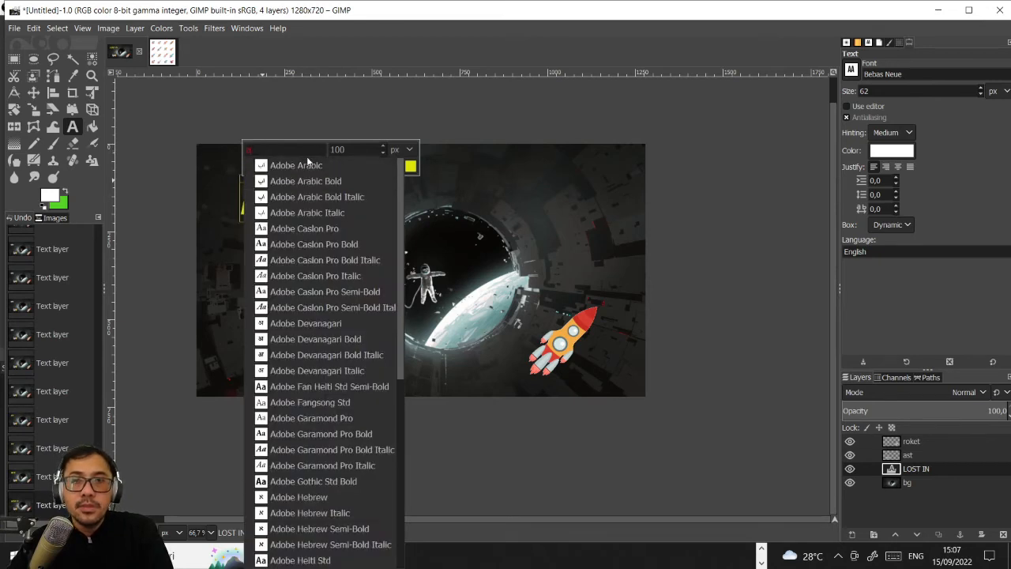
click(307, 154)
double_click(280, 150)
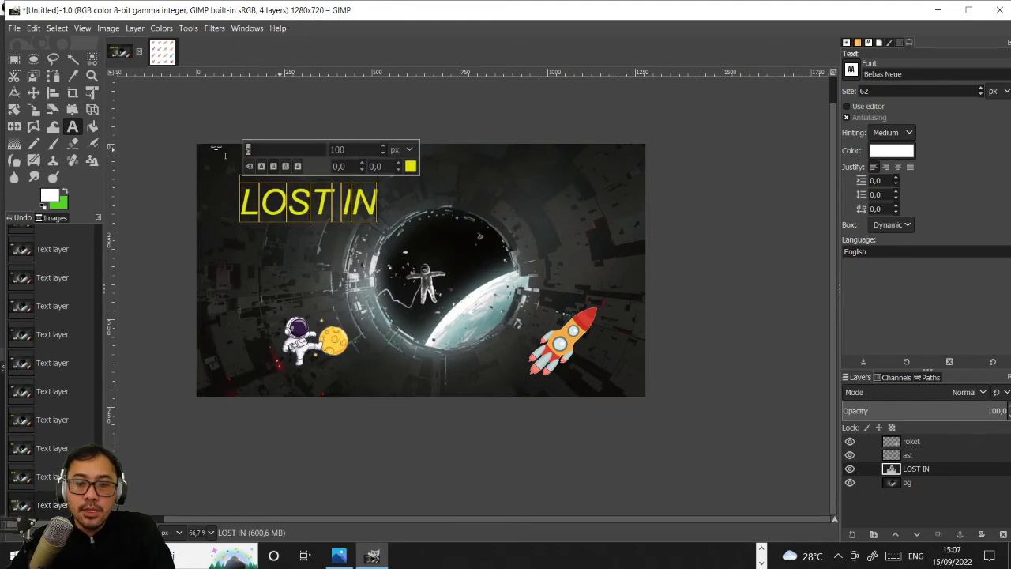
key(BackSpace)
text(a)
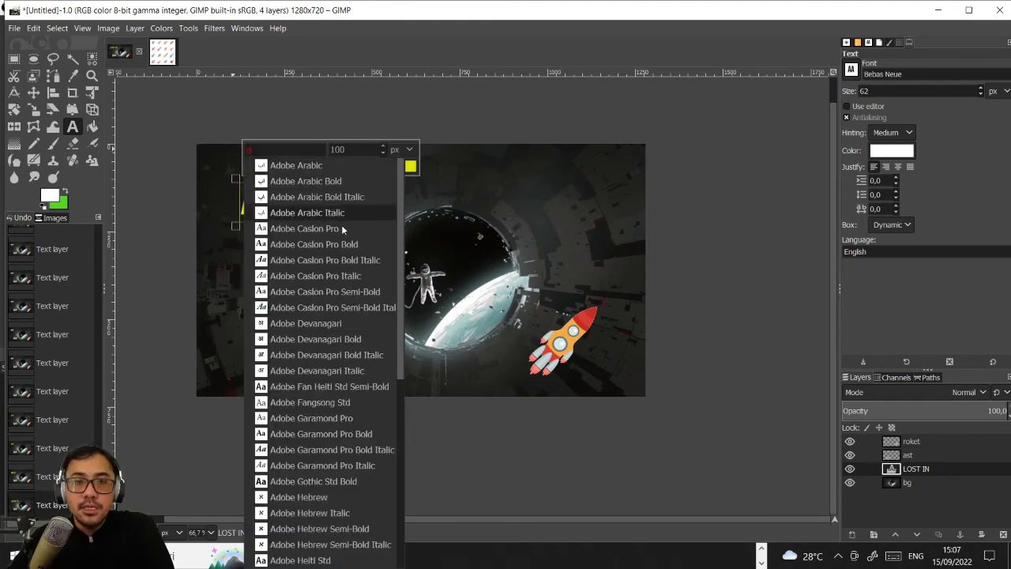
scroll(402, 245, down, 1)
drag(402, 245, 401, 436)
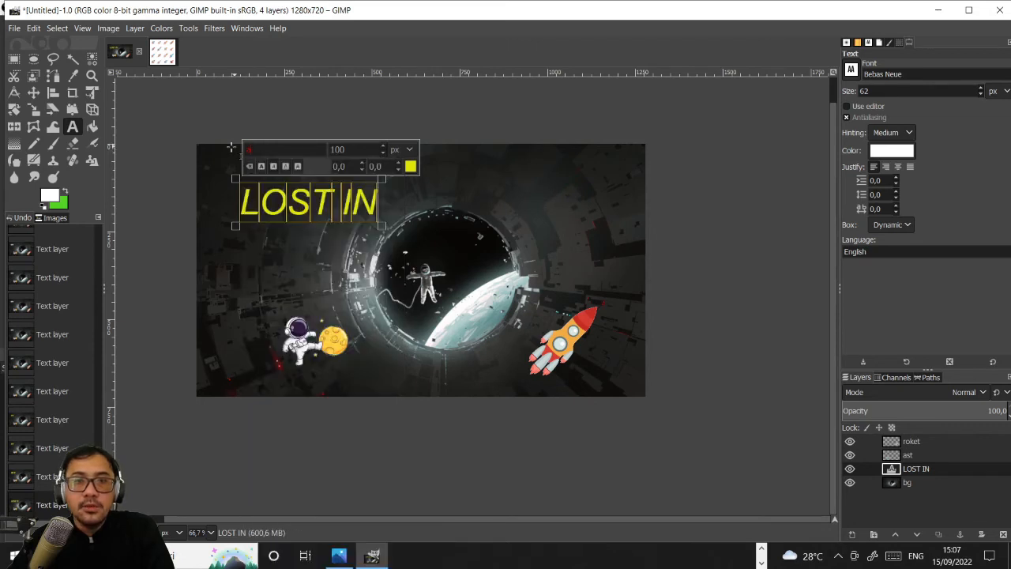
- Change the font of the selected LOST IN text back to Bebas Neue
click(229, 148)
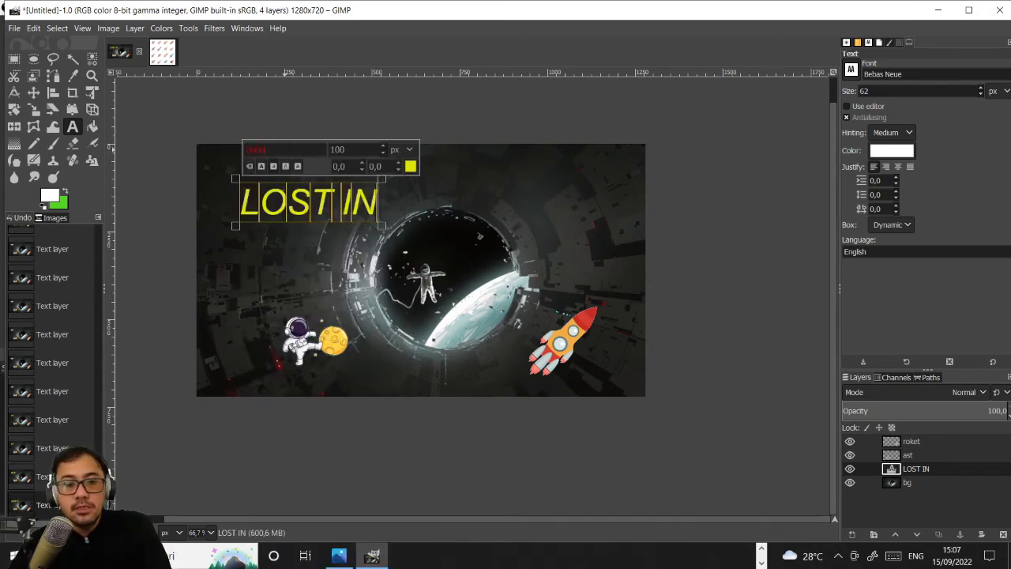
double_click(299, 149)
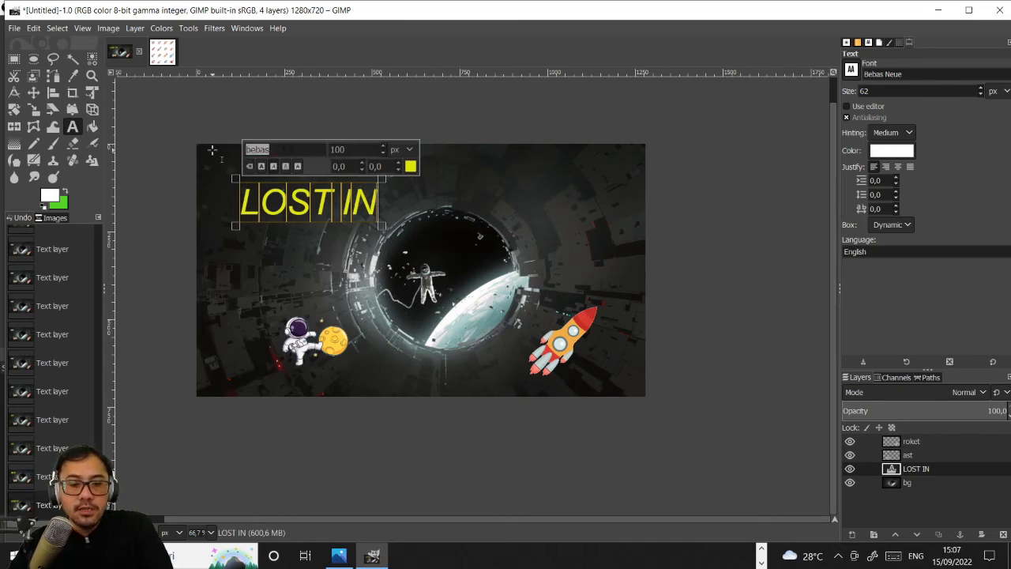
text(b)
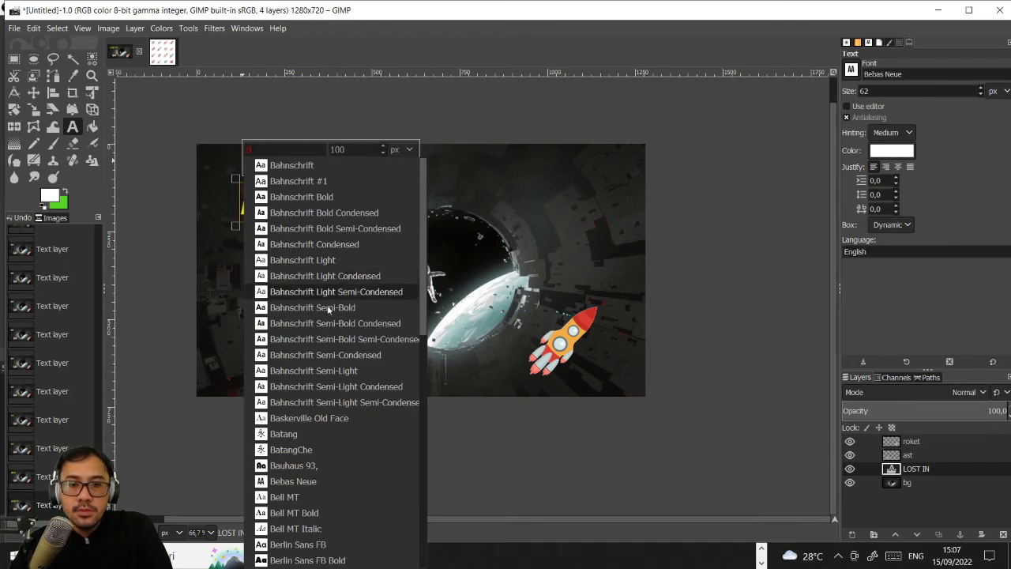
click(320, 482)
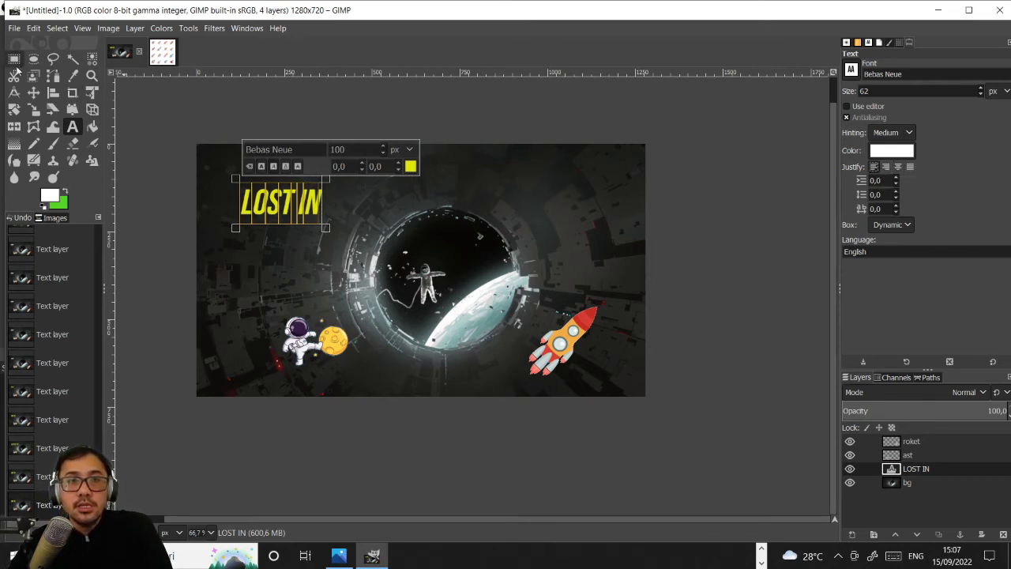
- Try to reposition the LOST IN text with the Move tool and undo each accidental move
click(33, 93)
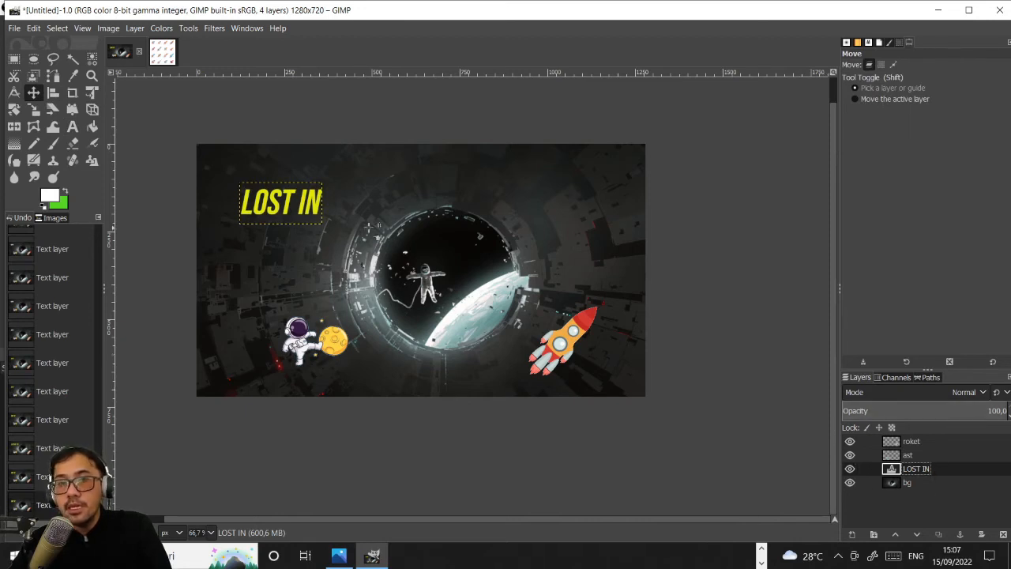
mouse_move(273, 214)
mouse_down()
mouse_move(278, 205)
mouse_move(278, 216)
mouse_up()
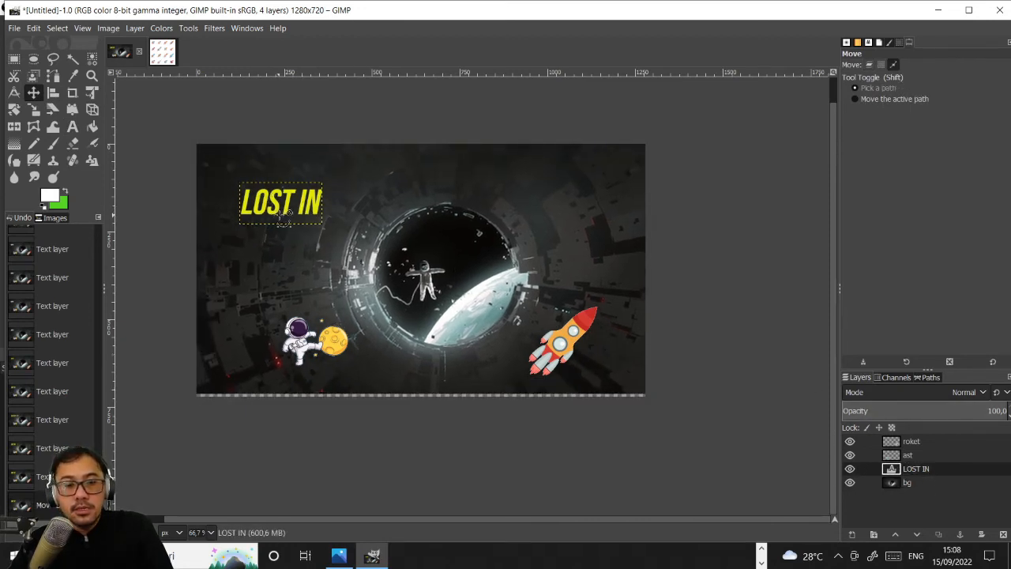
key(ctrl+z)
click(933, 467)
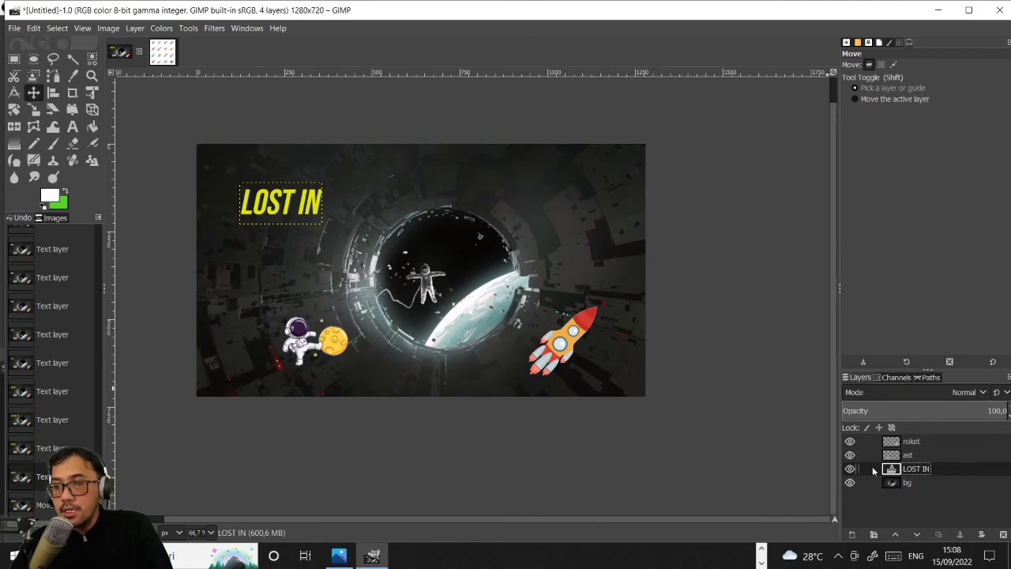
drag(300, 189, 307, 206)
key(ctrl+z)
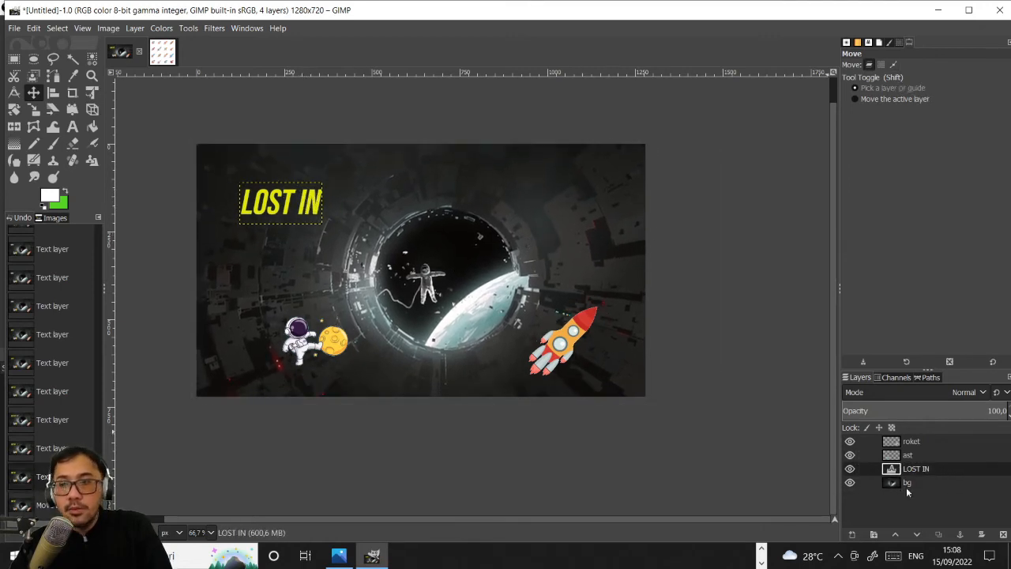
- Select the bg layer and look through its available layer commands
click(946, 489)
right_click(948, 487)
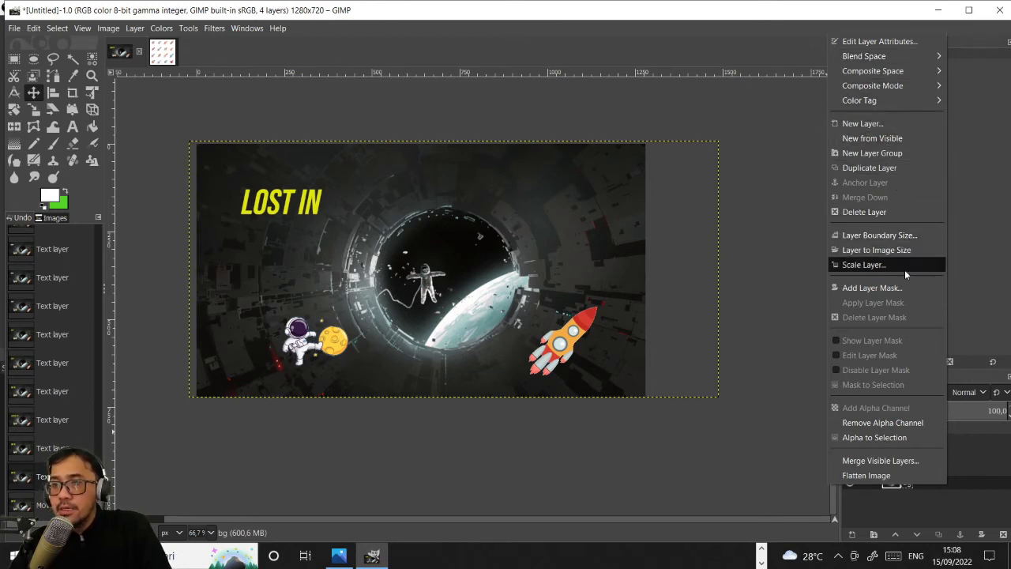
click(806, 353)
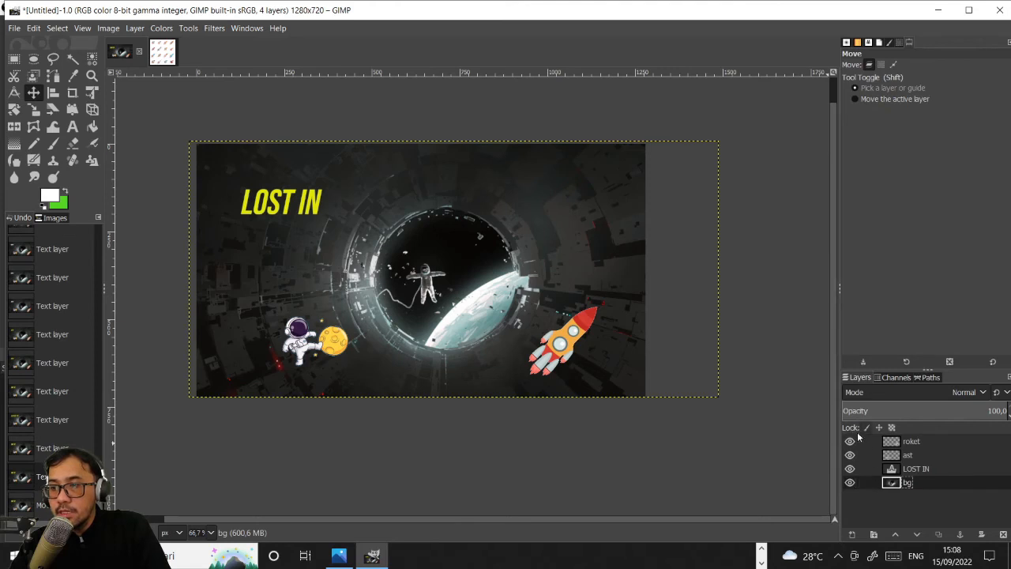
- Try the link and visibility toggles on the bg layer and restore them
click(865, 483)
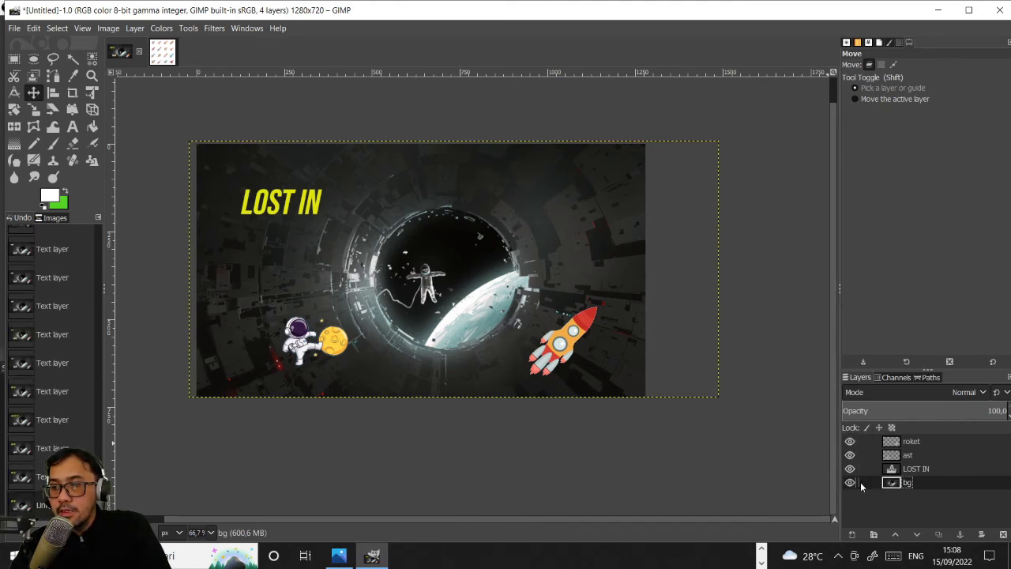
click(850, 481)
click(850, 482)
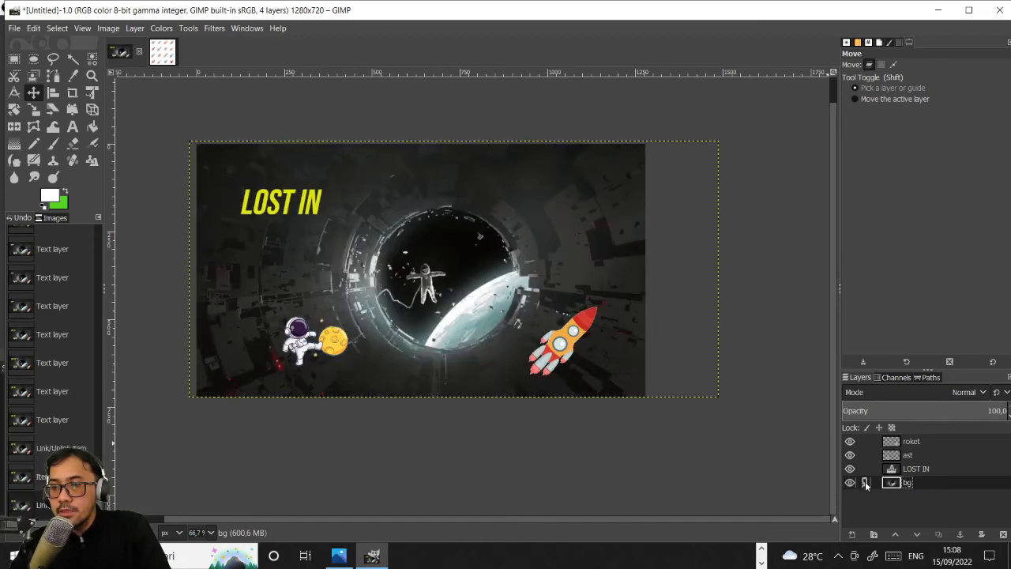
right_click(866, 485)
click(866, 485)
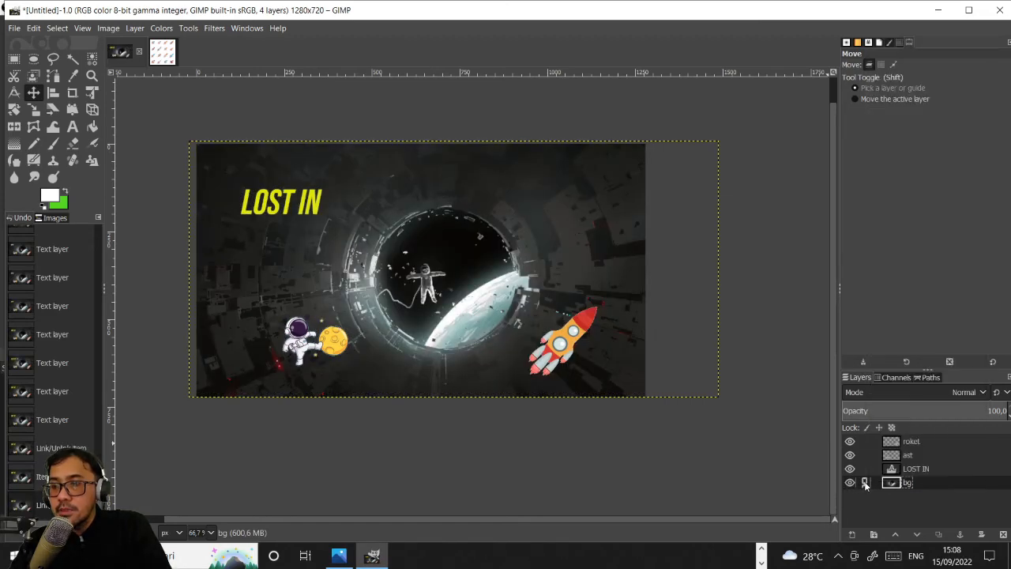
- Lock the position and size of the bg layer and test the lock on the canvas
click(880, 427)
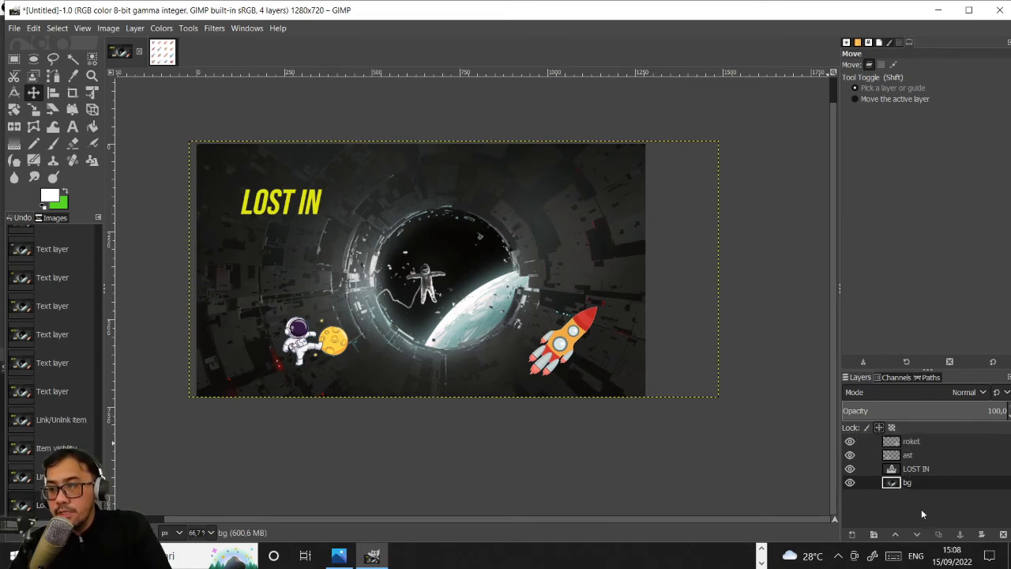
click(564, 291)
- Select the LOST IN text layer and move it closer to the upper-left corner of the image
click(914, 470)
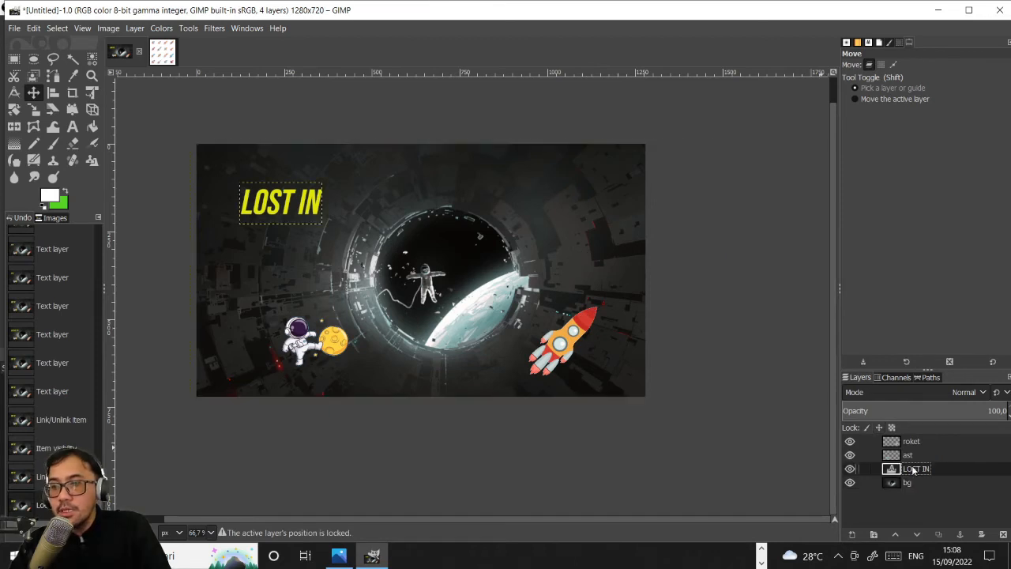
click(281, 185)
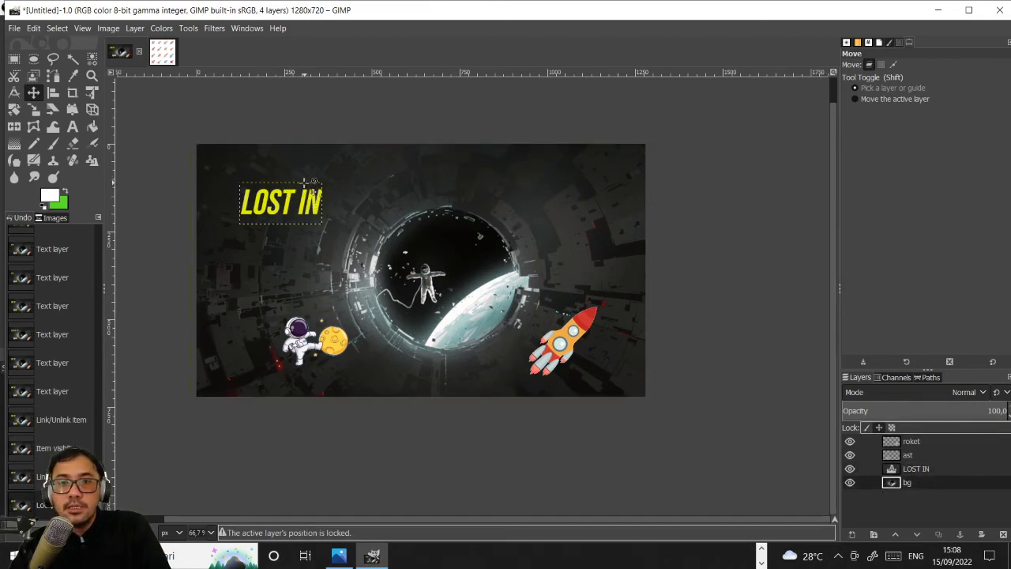
key(t)
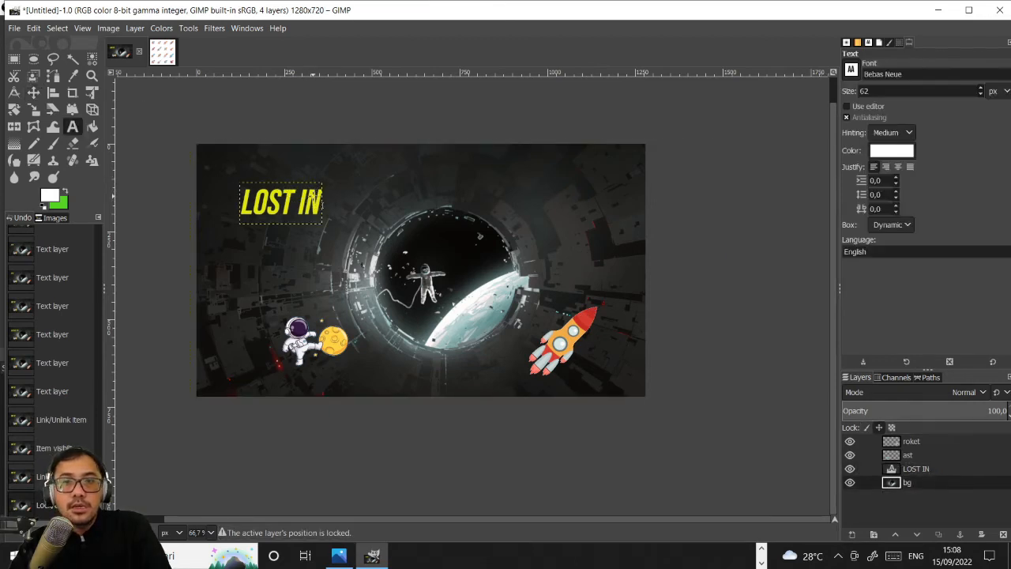
click(313, 196)
click(33, 92)
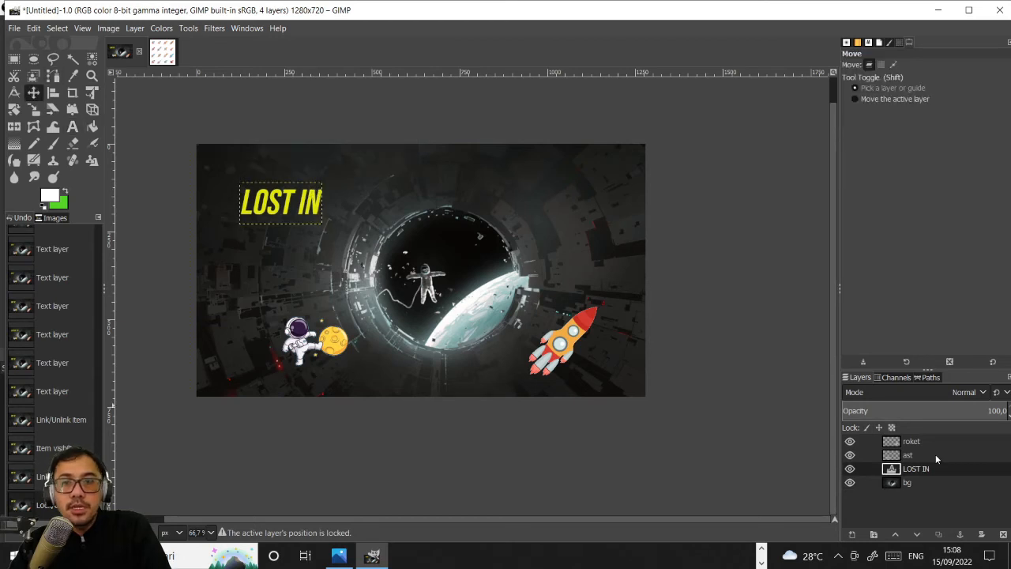
click(872, 469)
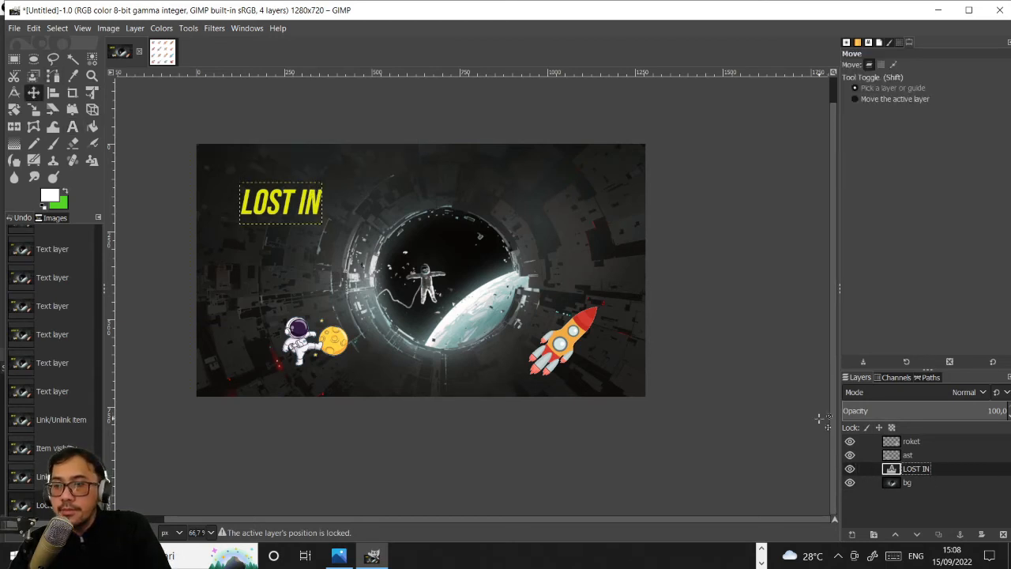
click(878, 429)
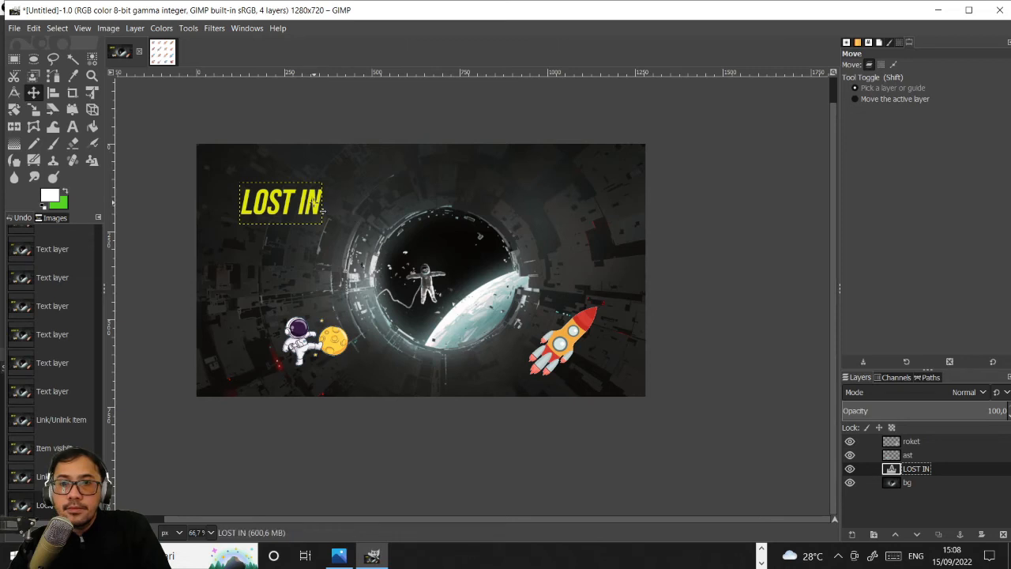
drag(322, 207, 294, 187)
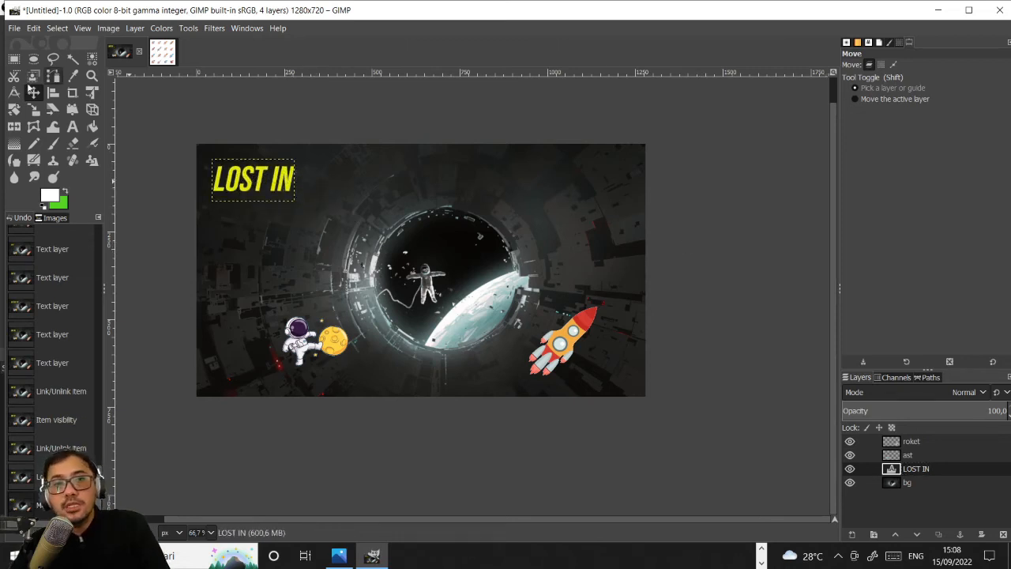
- Add a new text layer reading OUTER SPACE below the LOST IN text
click(73, 127)
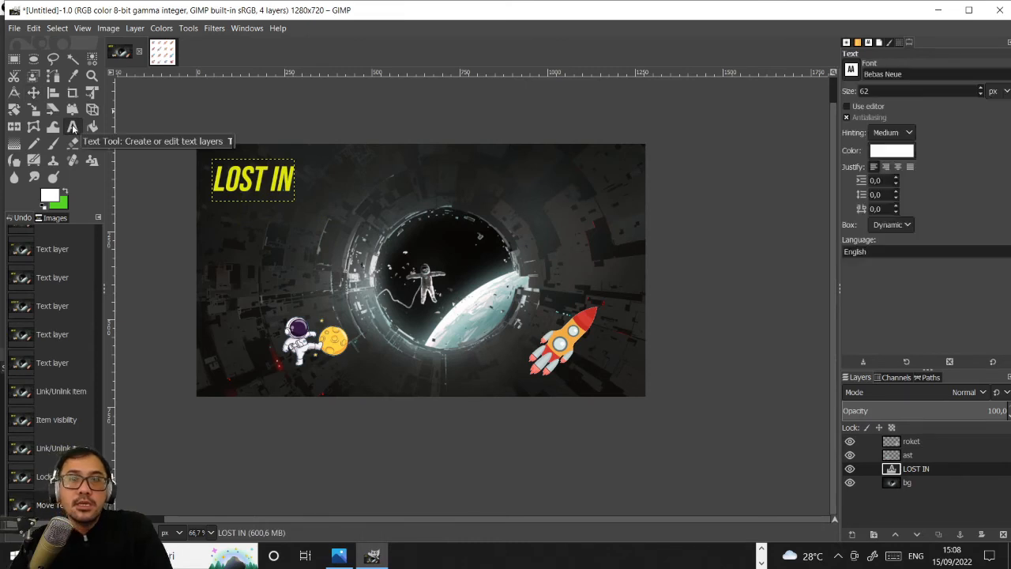
click(212, 227)
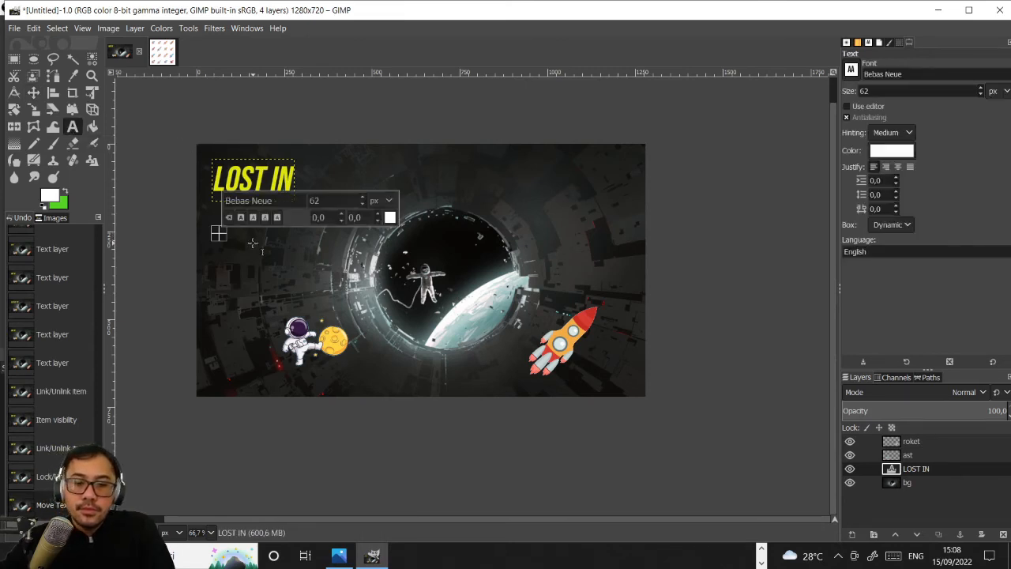
text(OUTER SPA)
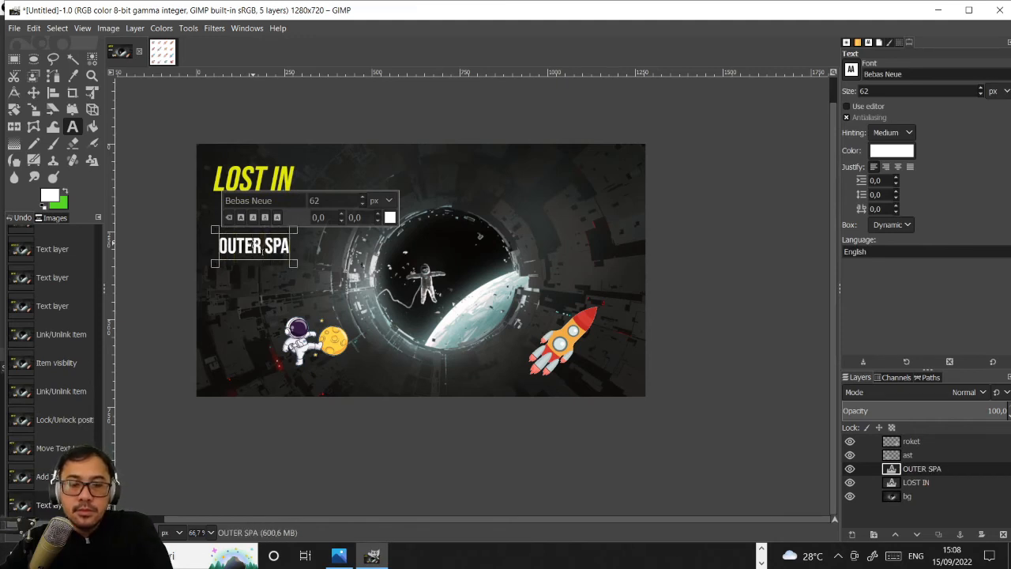
text(CE)
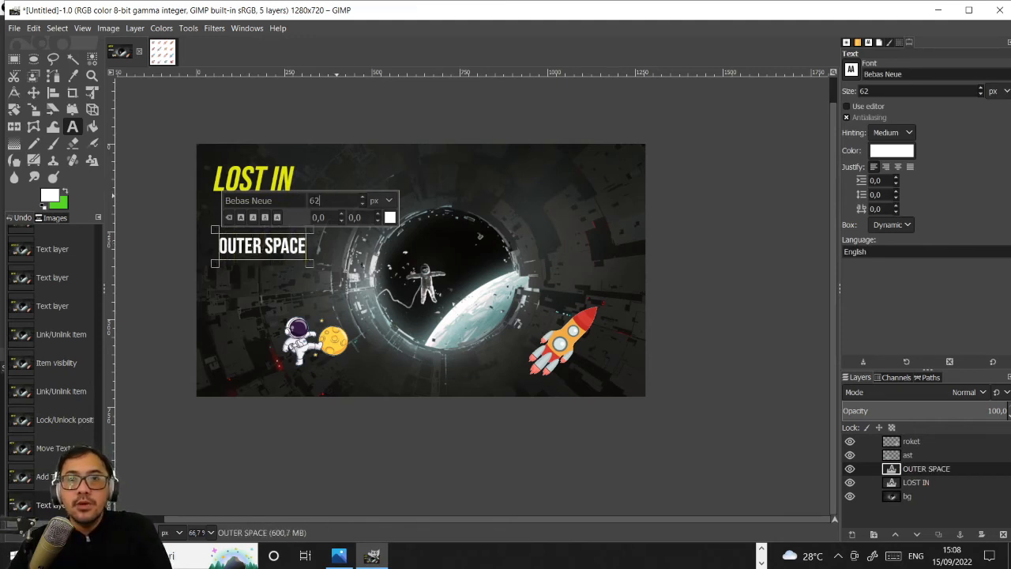
text(15)
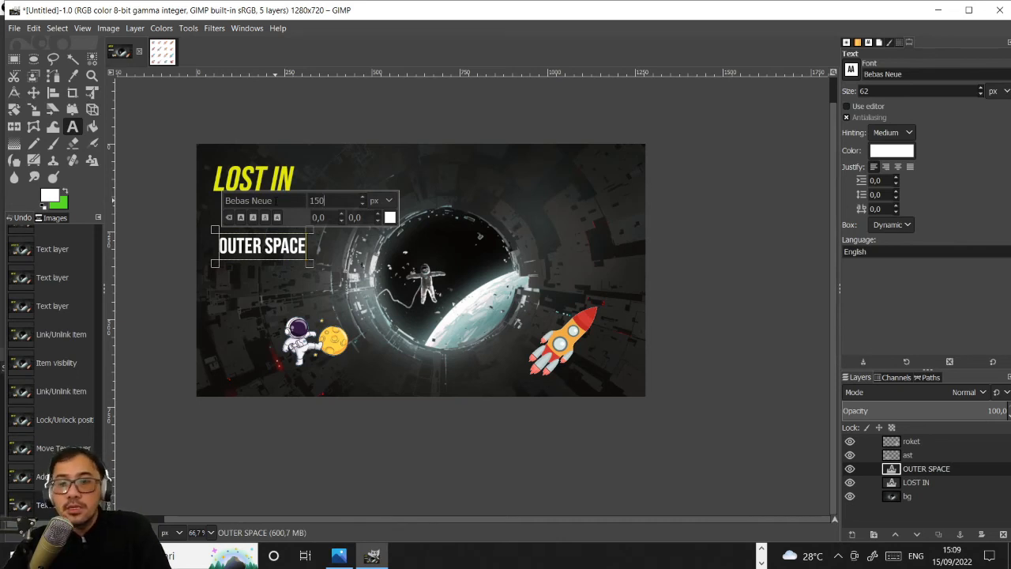
text(0)
- Set the font size of the whole OUTER SPACE text to 120 px
click(272, 246)
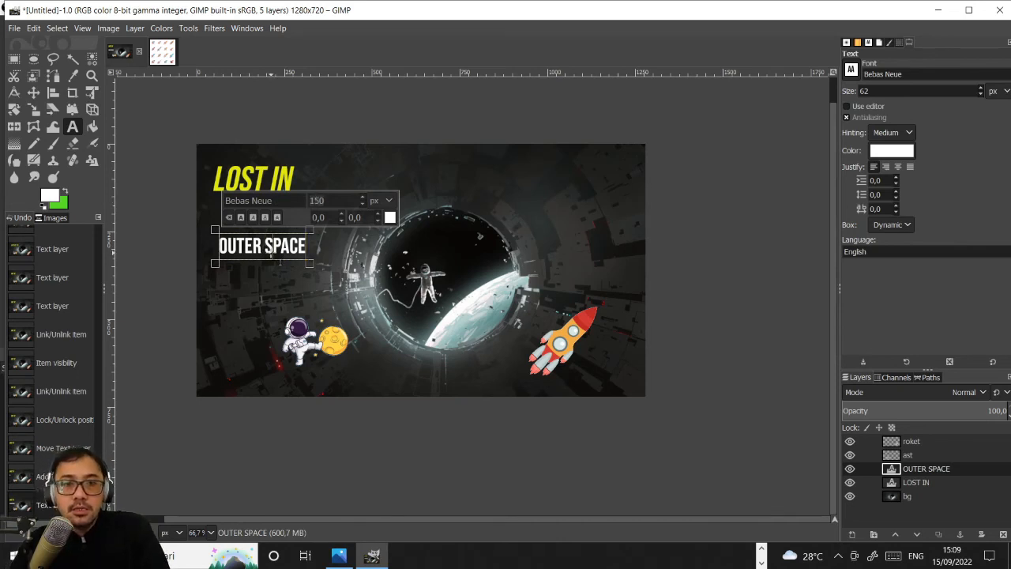
key(ctrl+a)
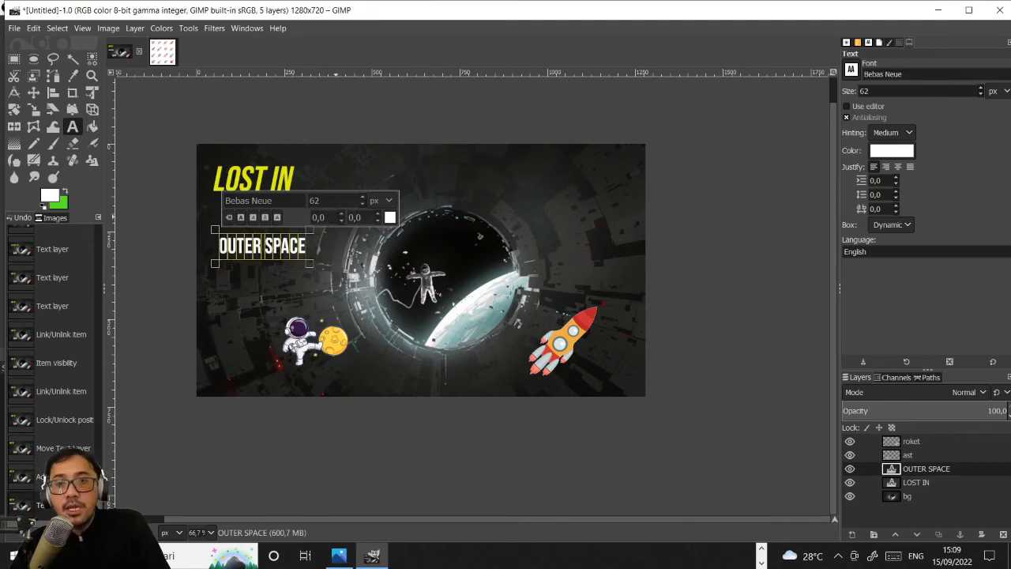
drag(324, 200, 305, 202)
text(12)
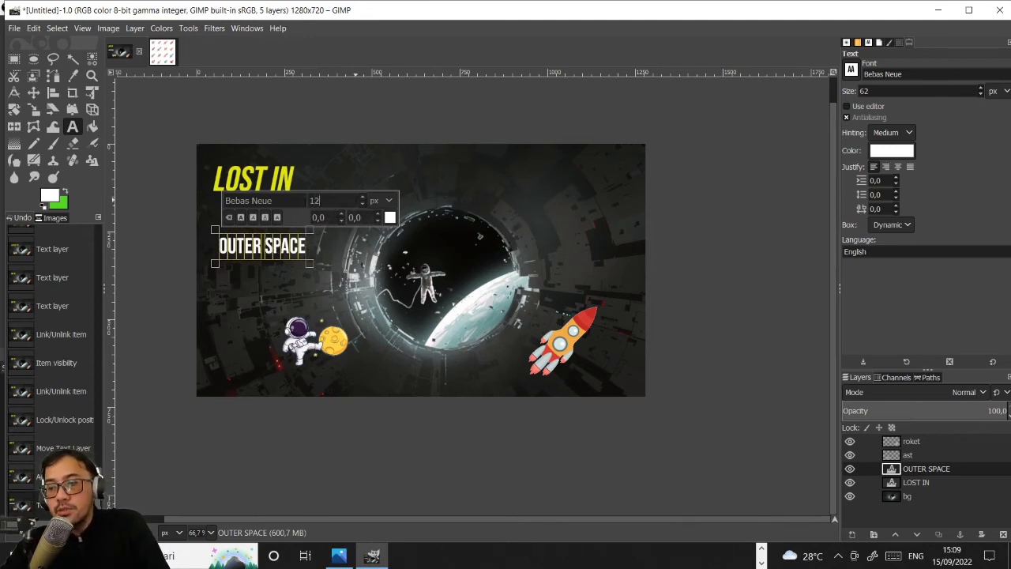
text(0)
key(Return)
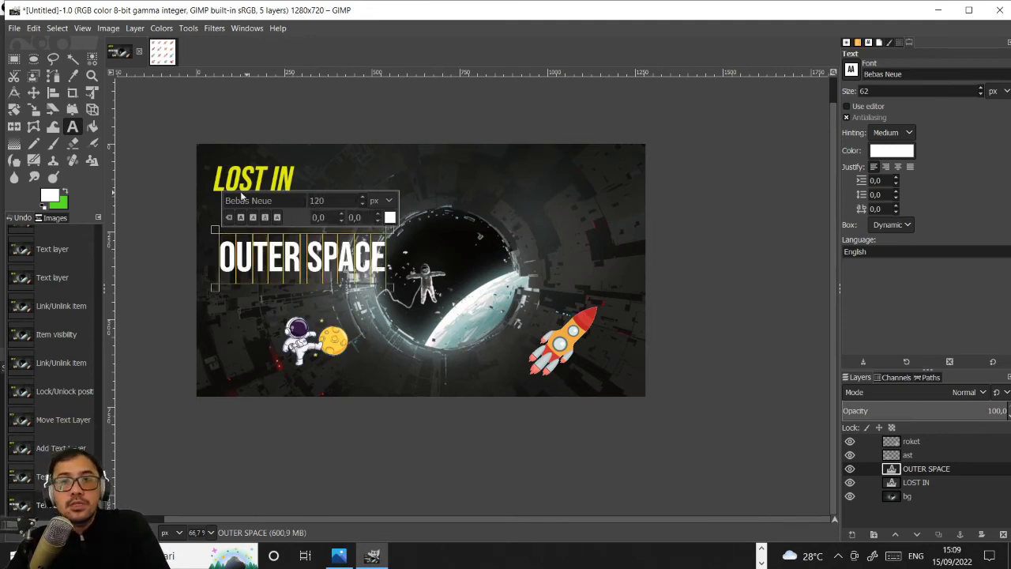
- Move the OUTER SPACE text layer up directly beneath LOST IN, aligning their starting edges
click(34, 92)
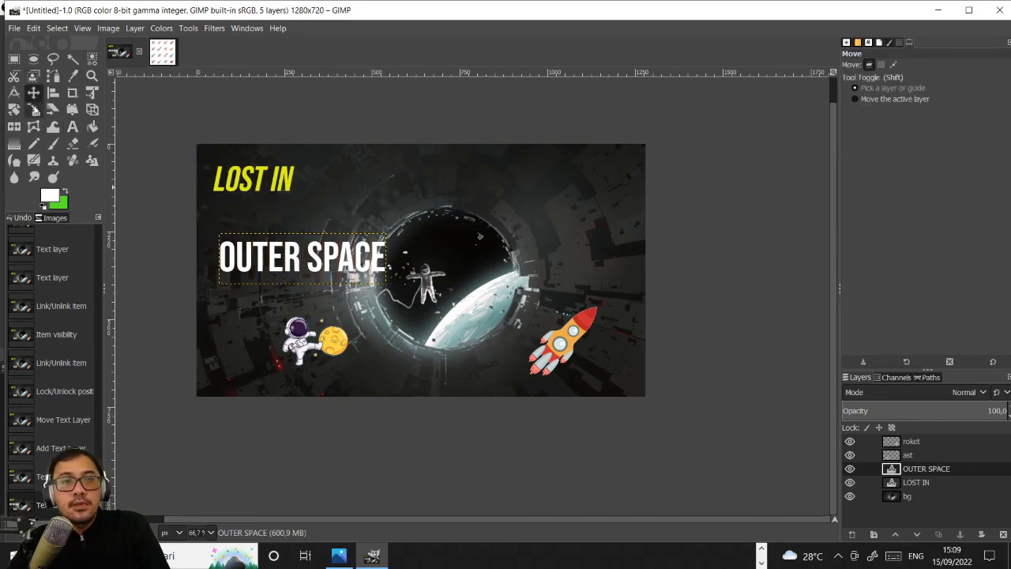
click(347, 259)
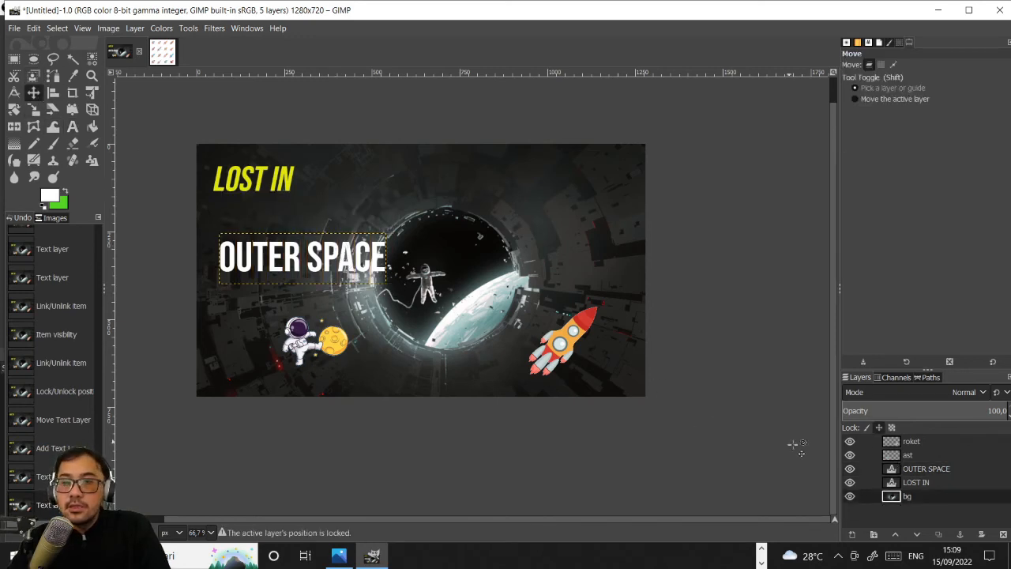
click(920, 472)
click(313, 261)
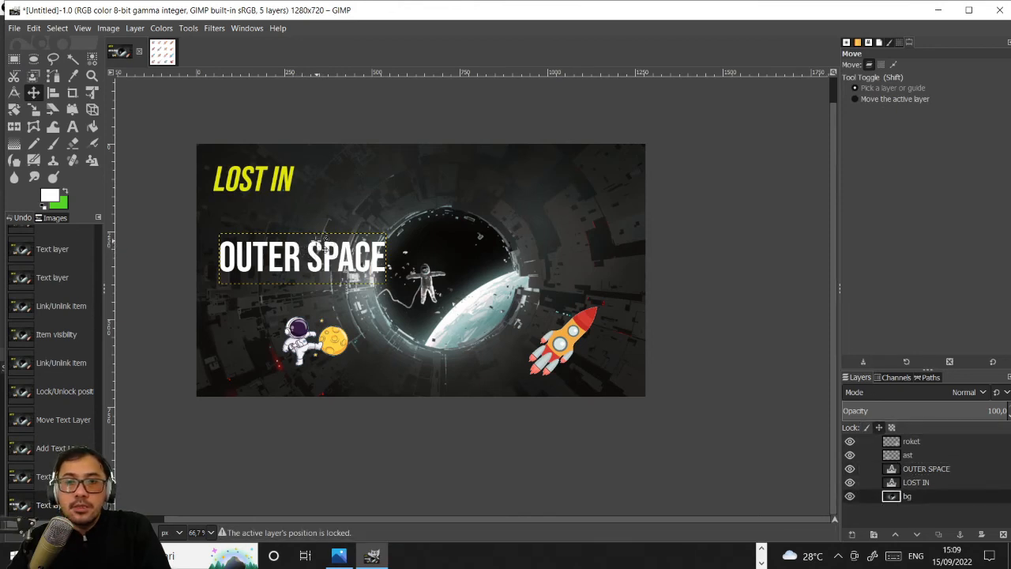
click(71, 125)
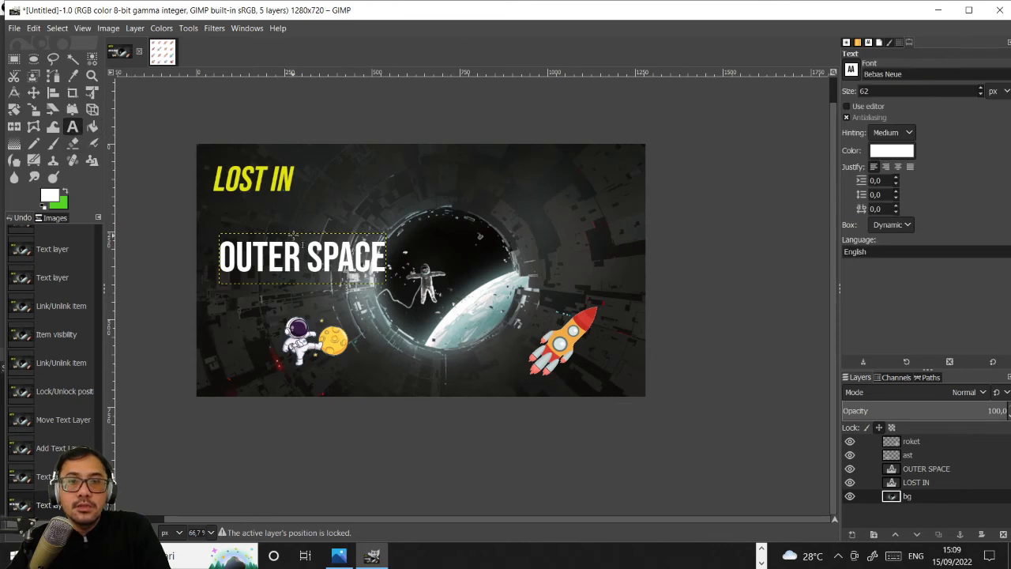
click(293, 236)
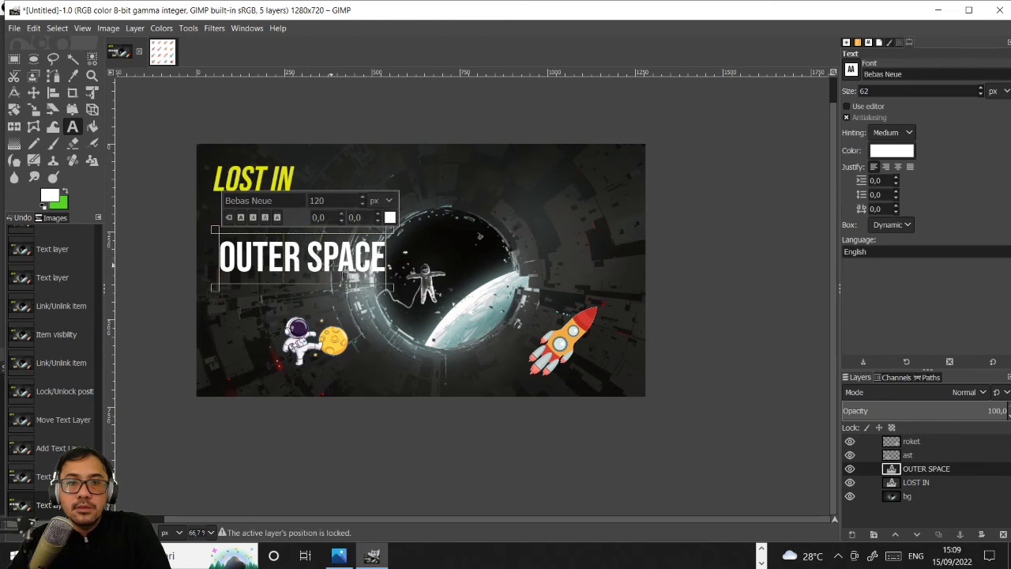
click(38, 92)
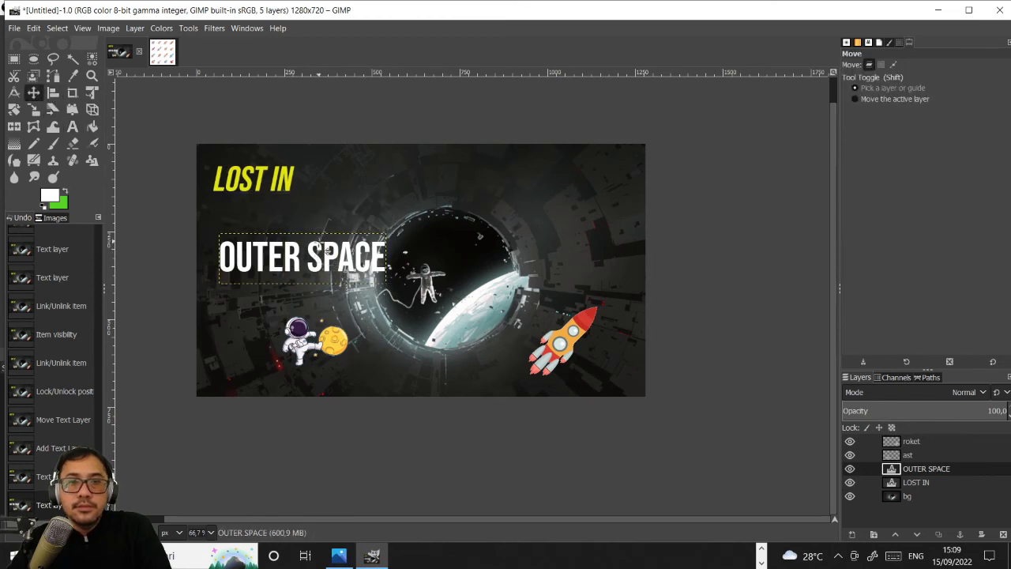
drag(324, 249, 320, 215)
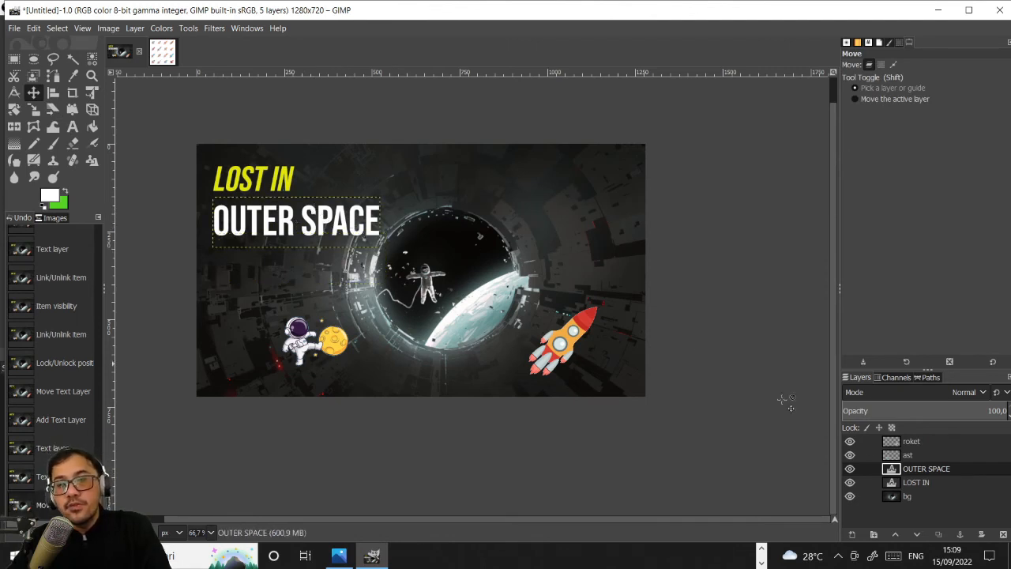
click(911, 443)
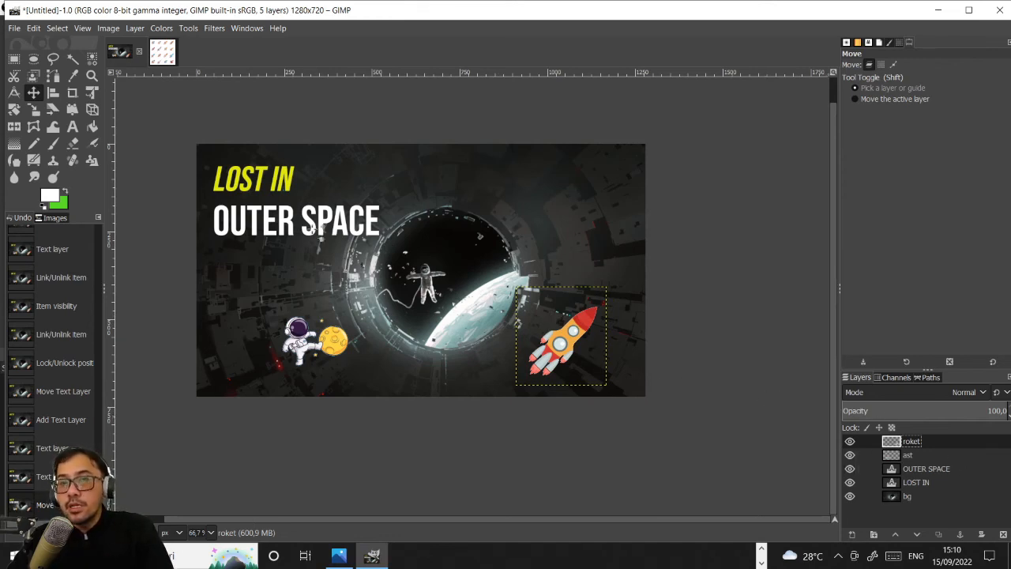
click(935, 470)
right_click(937, 471)
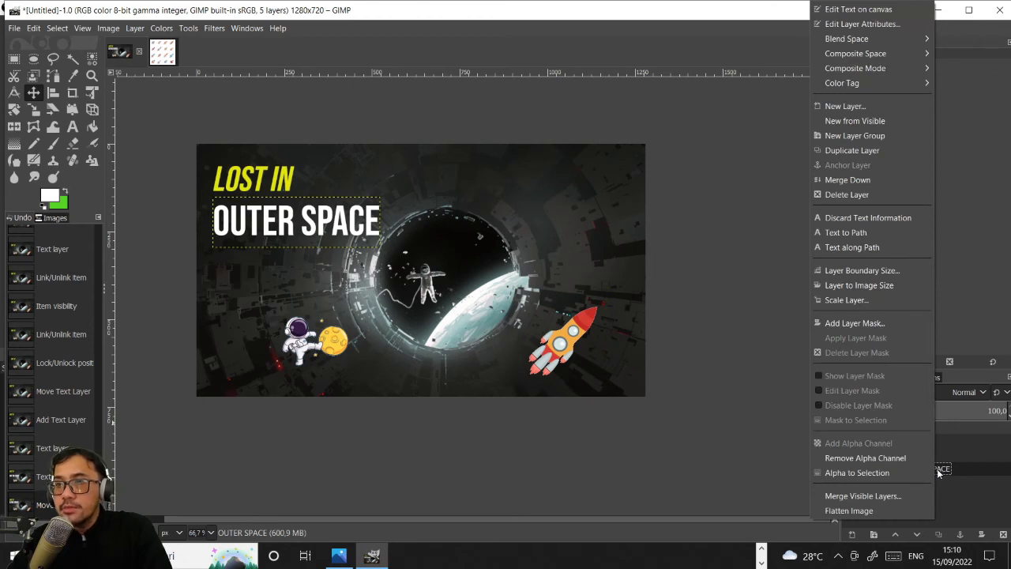
mouse_move(869, 40)
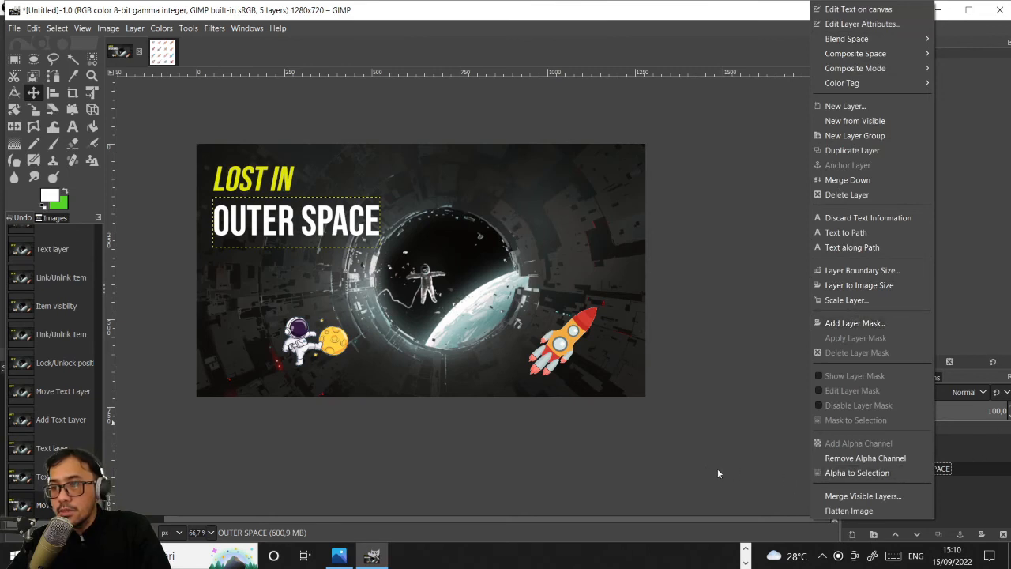
click(790, 391)
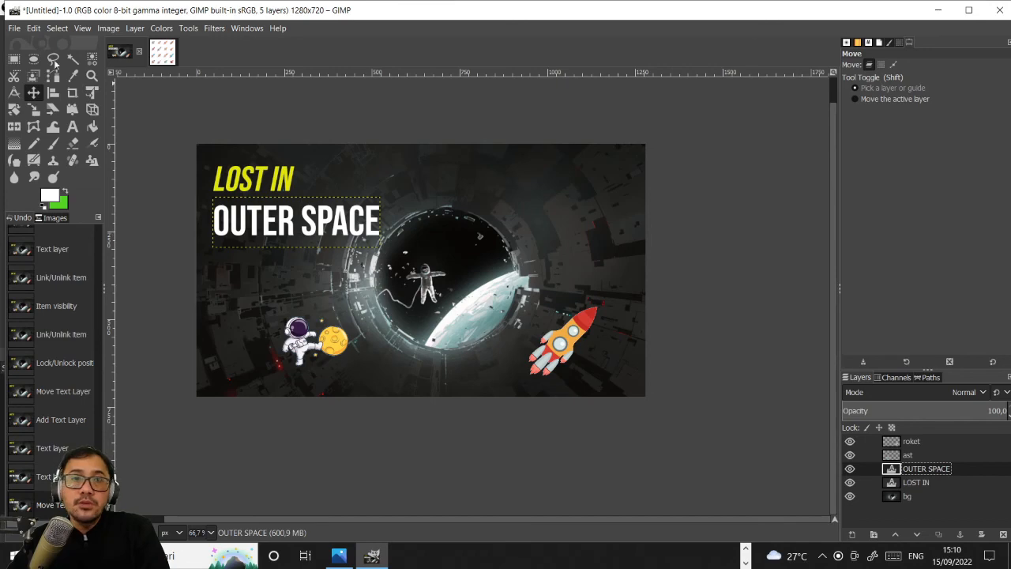
- Start exporting the composition as an image and name the file BG-game01.png
click(14, 28)
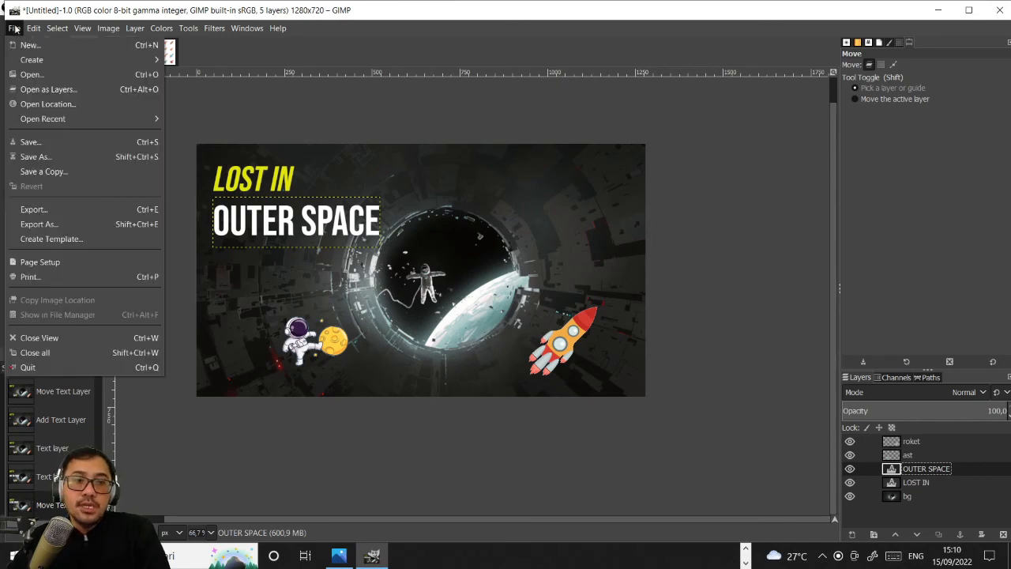
click(85, 225)
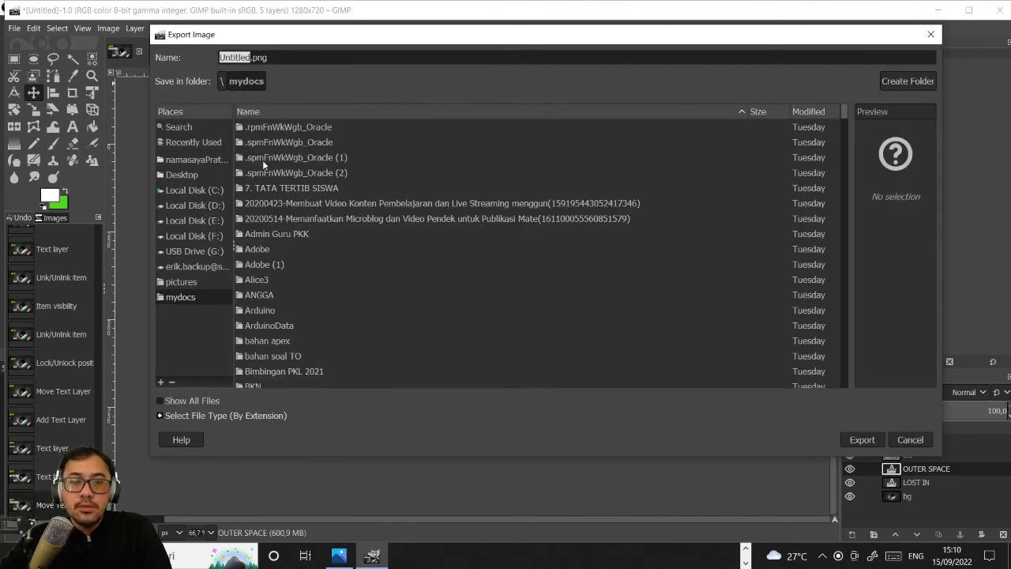
text(BG-g)
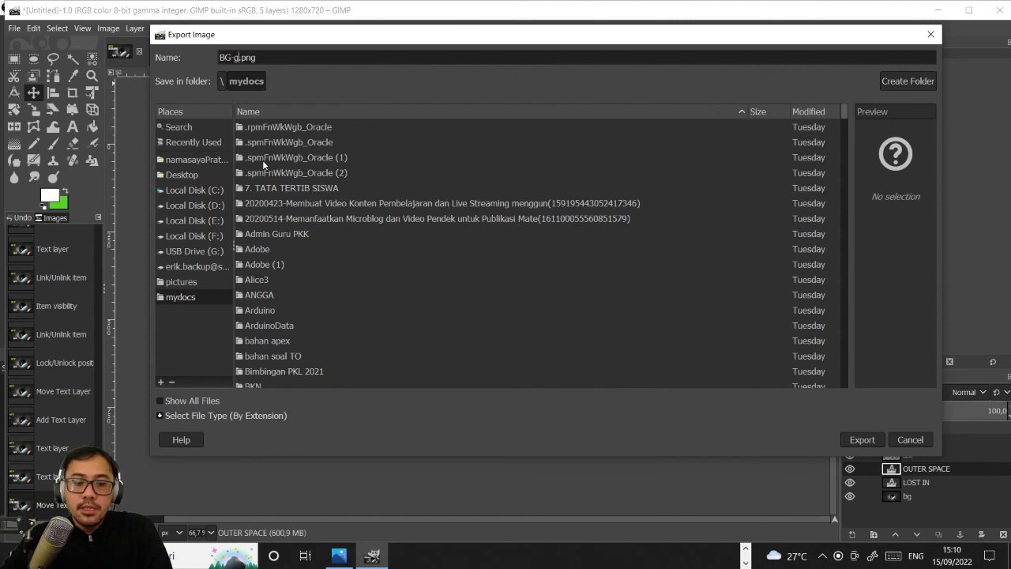
text(ame01)
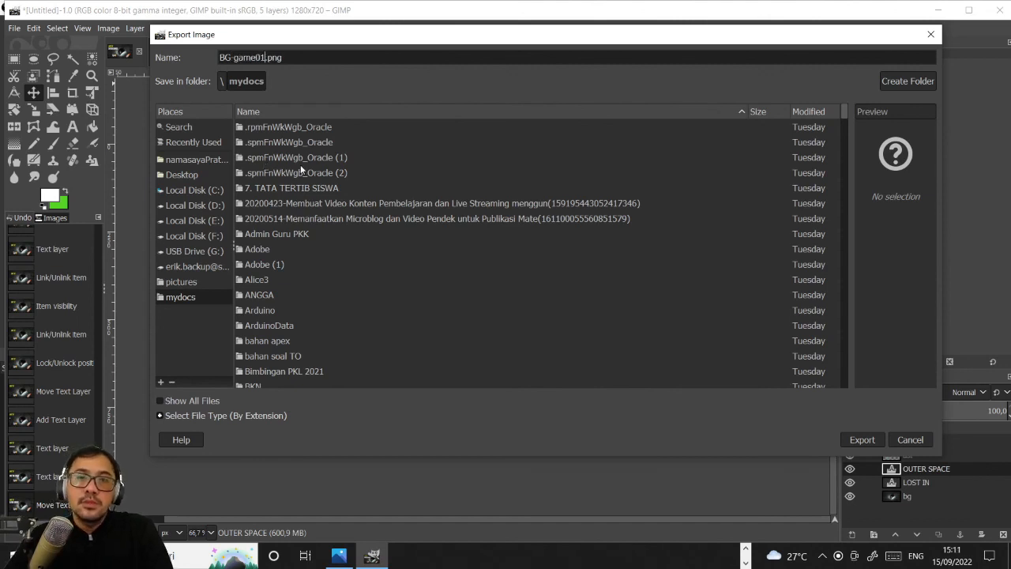
- Choose the folder sekolah\ngajar\2223\X\bahan DG on drive F: and export the PNG there with the default options
click(196, 236)
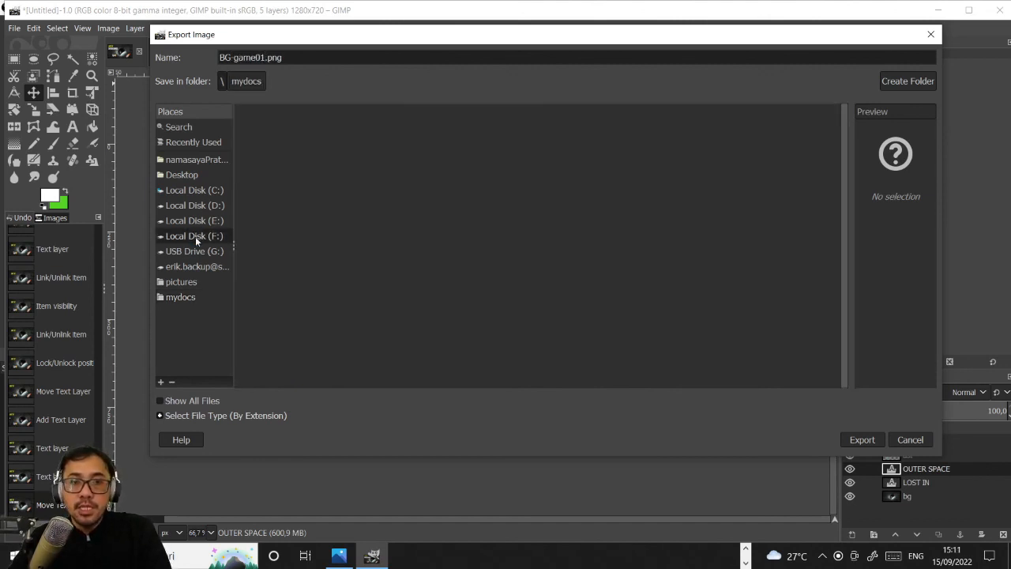
scroll(283, 286, down, 3)
scroll(283, 287, down, 8)
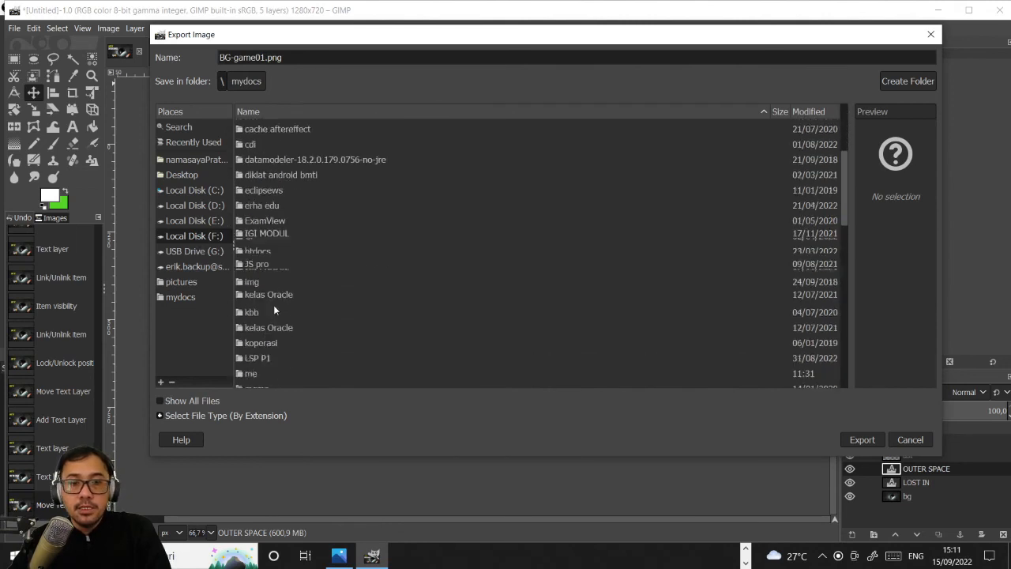
scroll(264, 323, down, 4)
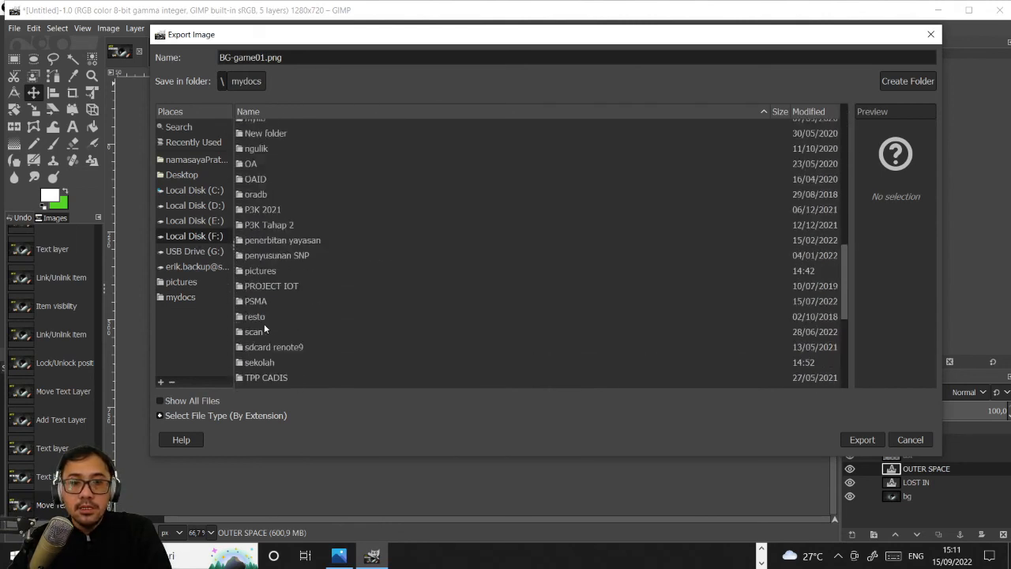
double_click(262, 296)
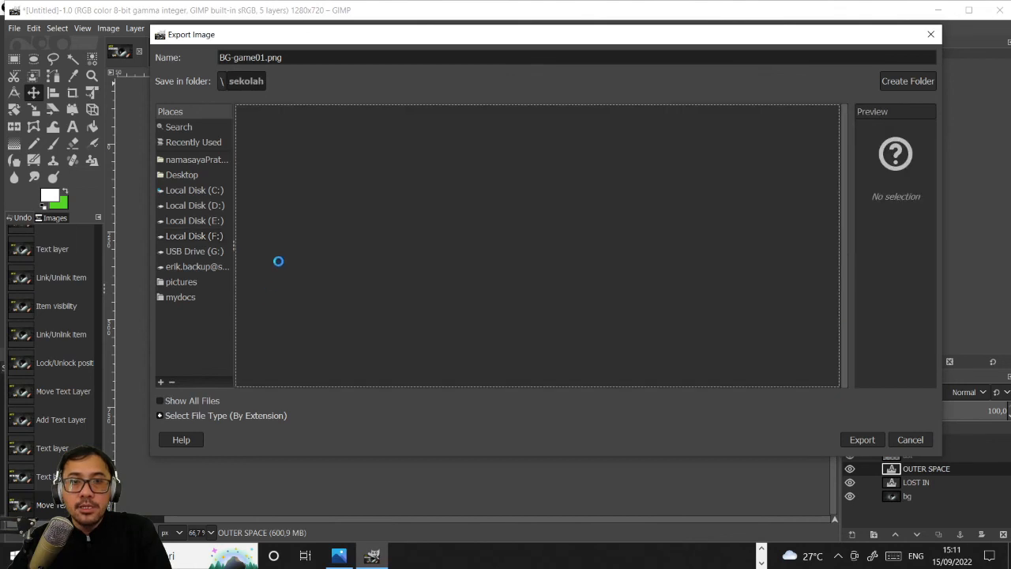
click(272, 177)
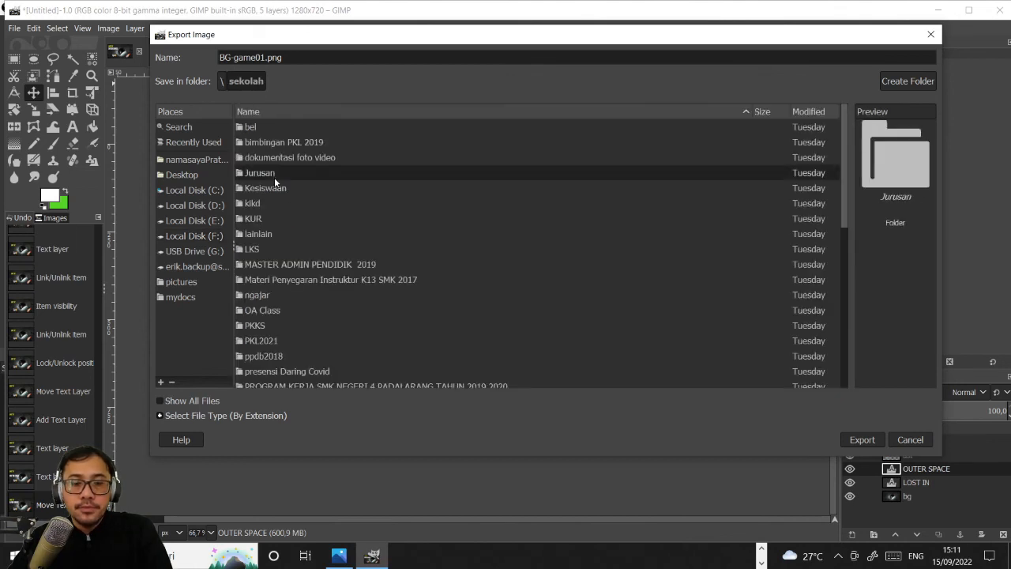
scroll(274, 177, down, 1)
double_click(271, 254)
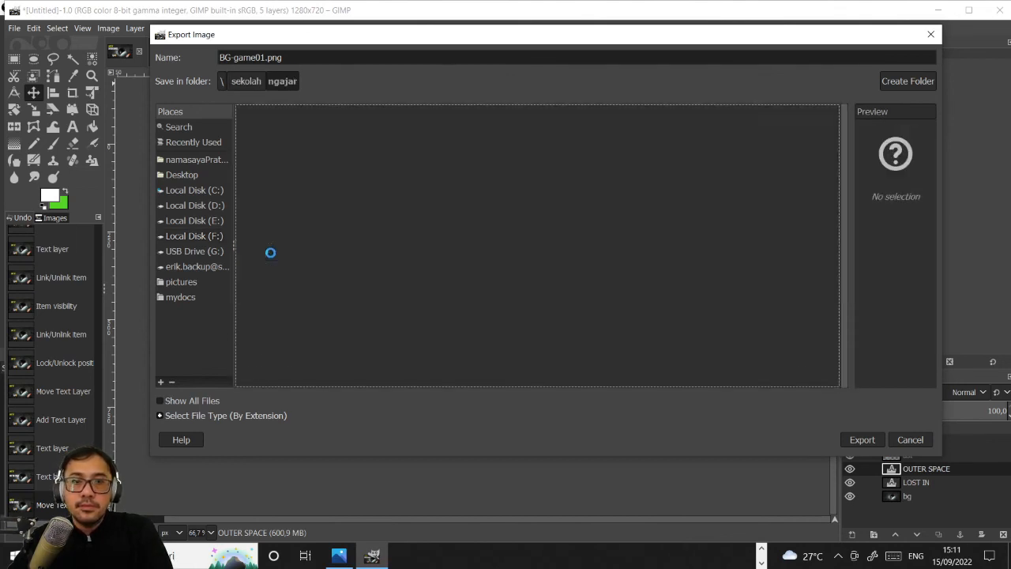
double_click(260, 203)
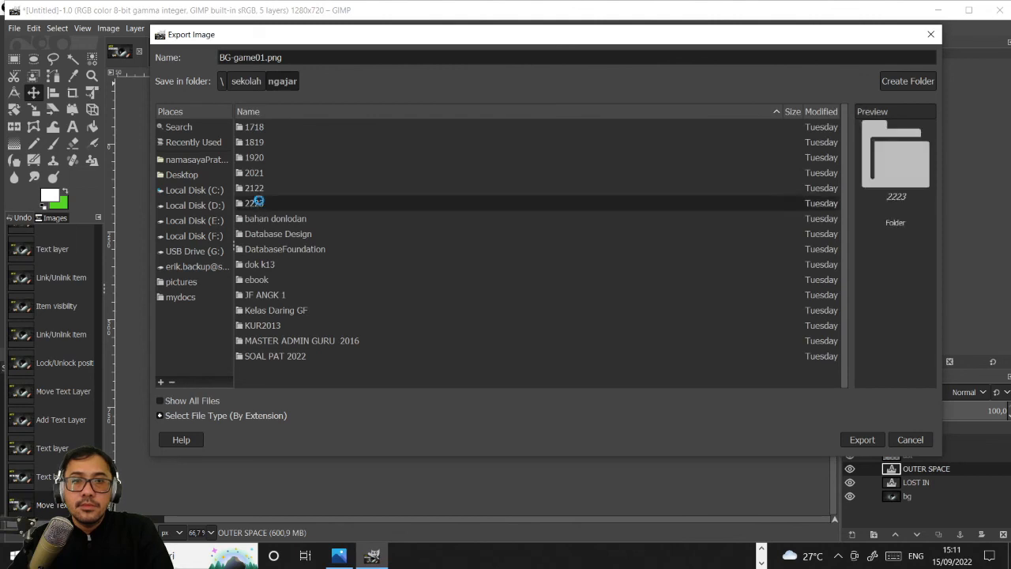
double_click(253, 131)
double_click(279, 125)
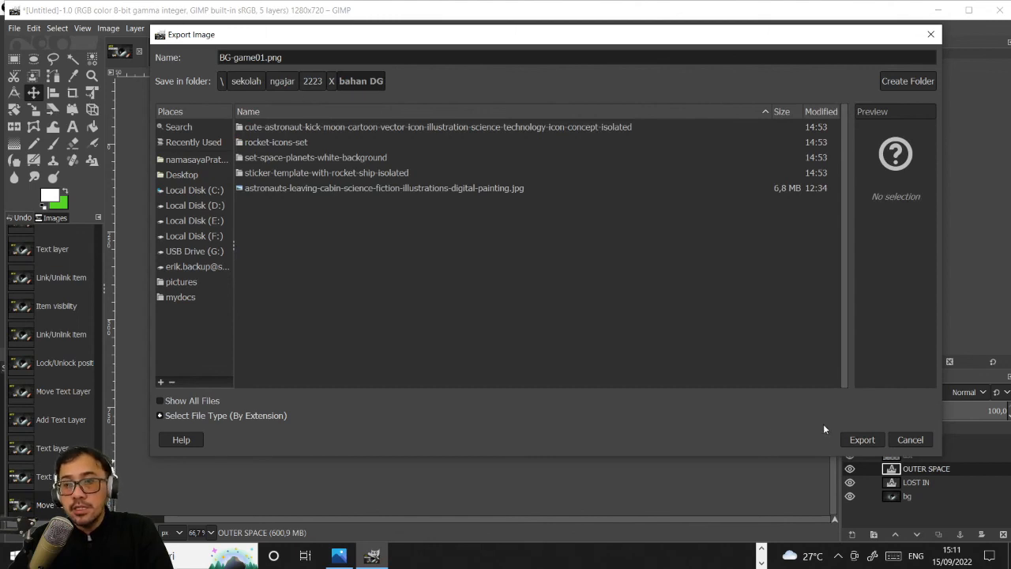
click(862, 441)
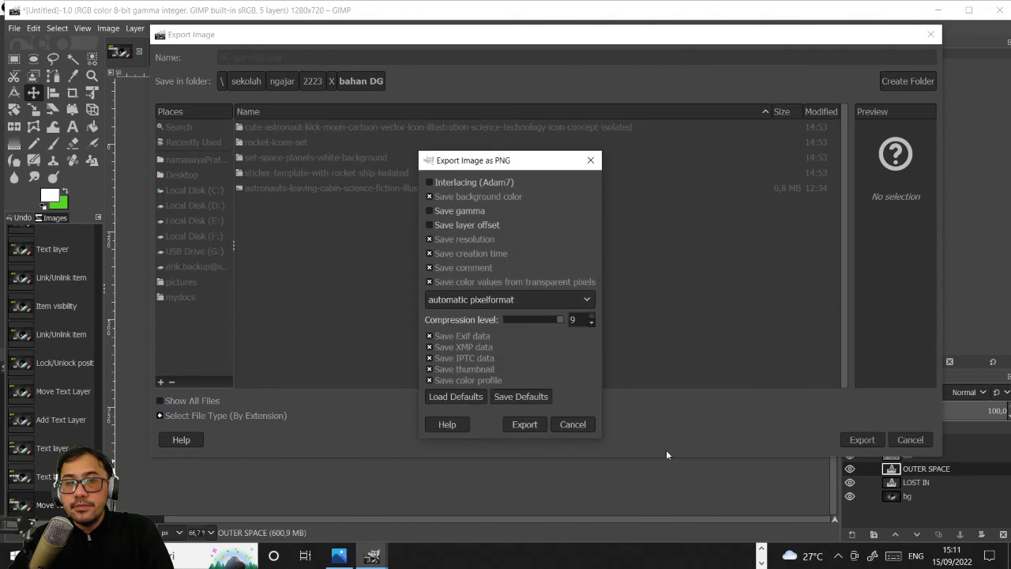
click(524, 425)
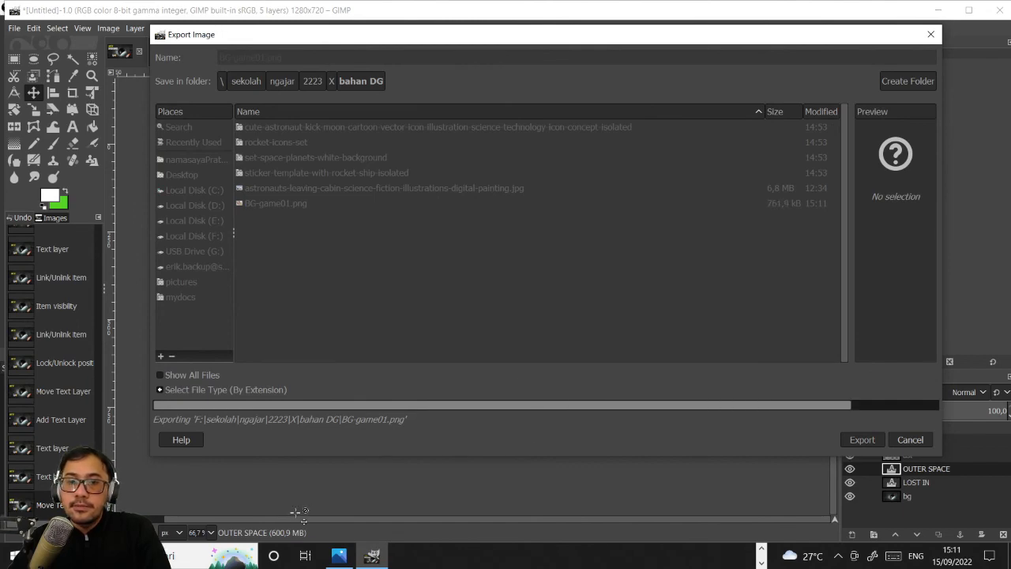
- Switch to the bahan DG folder in File Explorer and open BG-game01.png to check the exported image
key(alt+Tab)
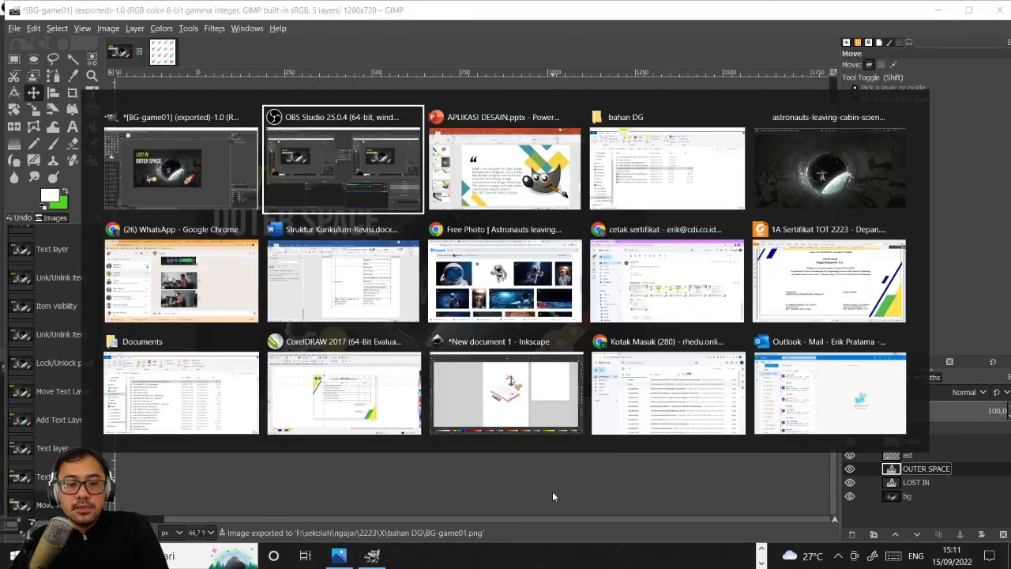
key(Tab)
key(Tab)
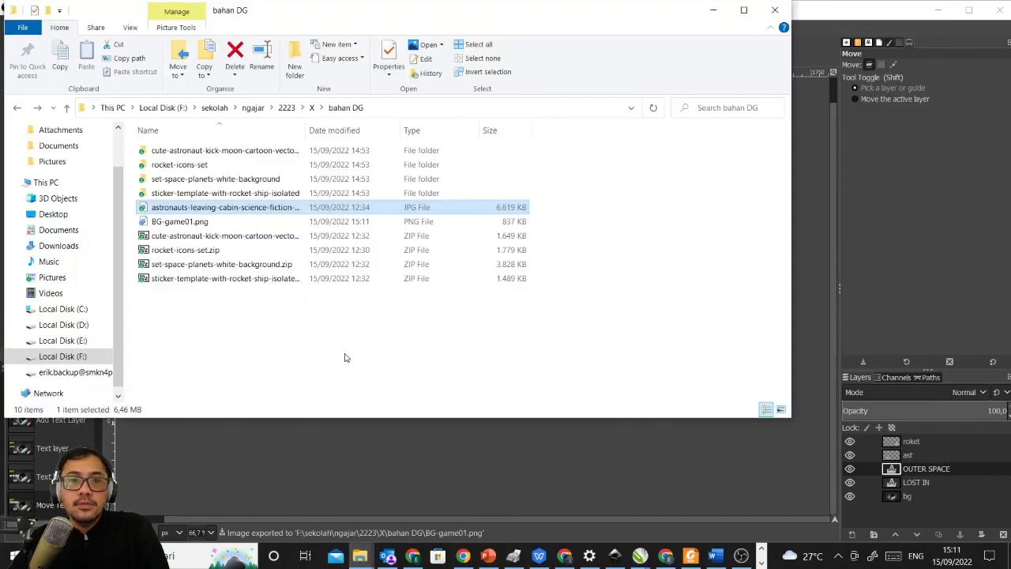
click(202, 222)
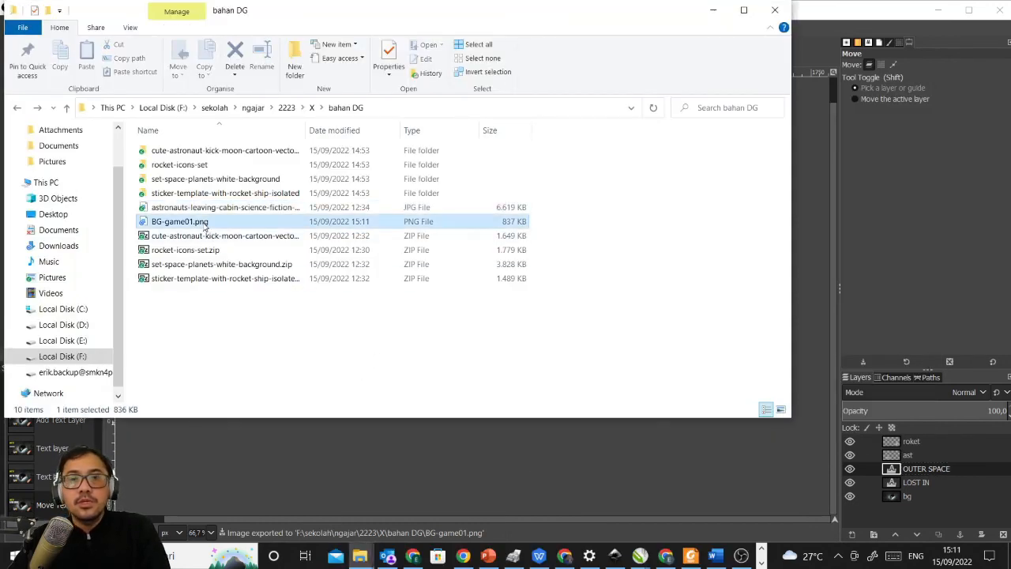
double_click(203, 223)
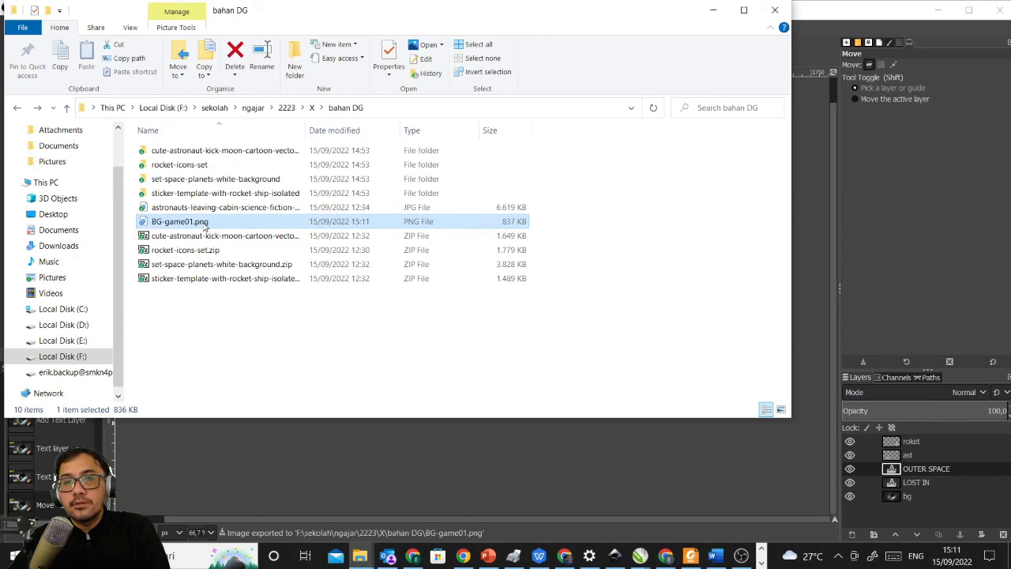